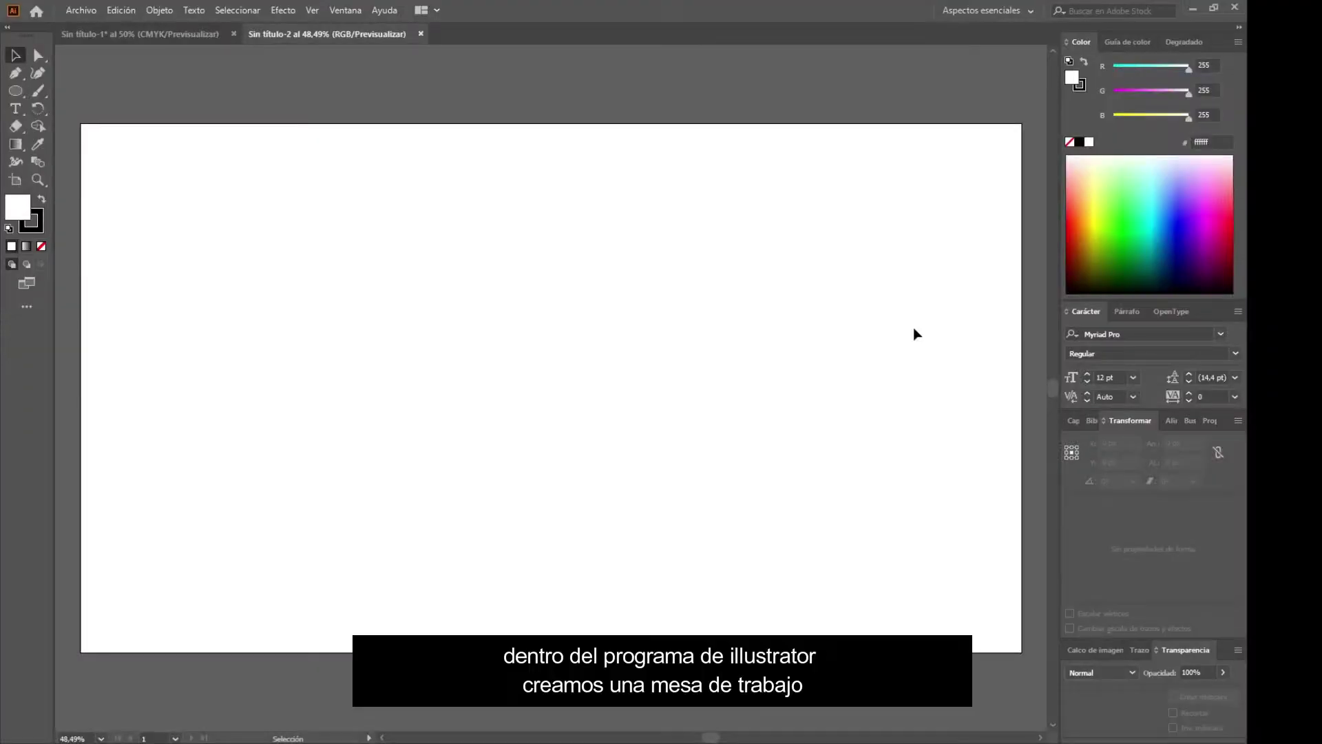
Load the scratched-g3280cf848_1920 texture from Descargas for placing via Archivo > Colocar.
{"action": "left_click", "coordinate": [82, 10]}
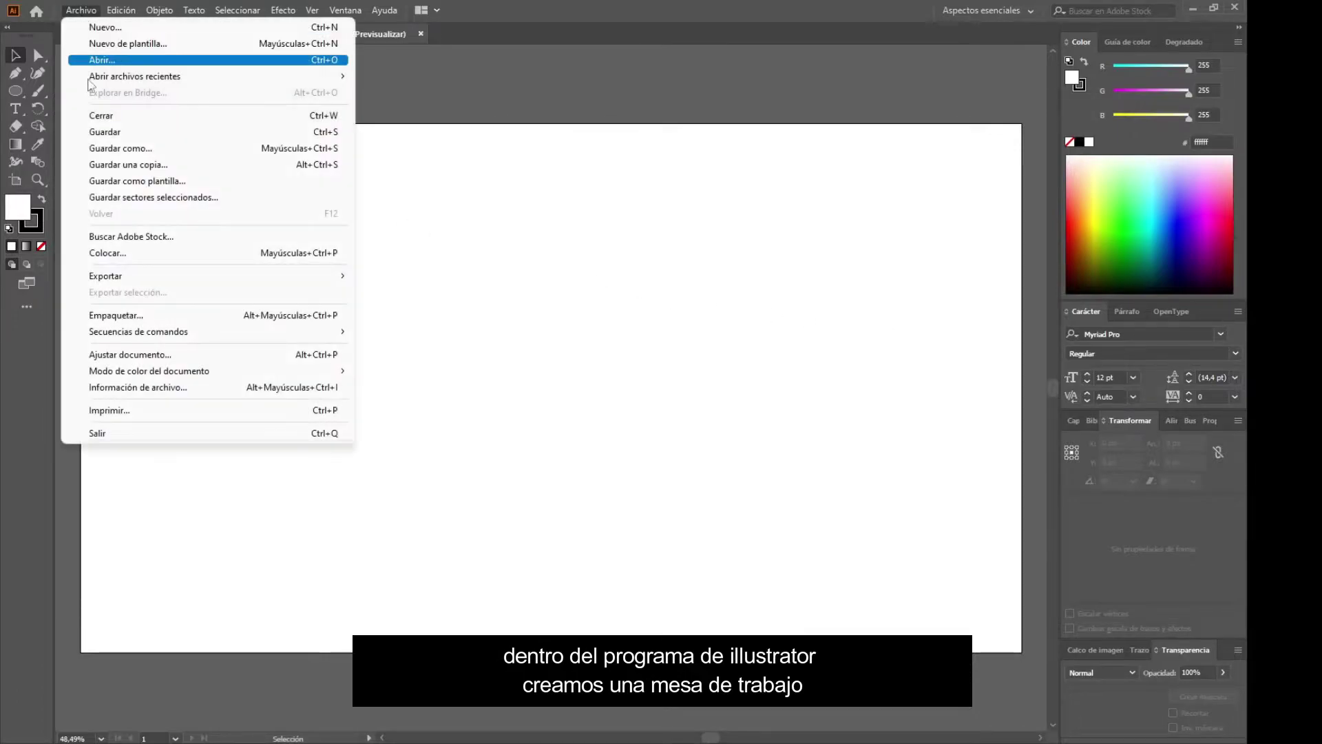
{"action": "left_click", "coordinate": [124, 261]}
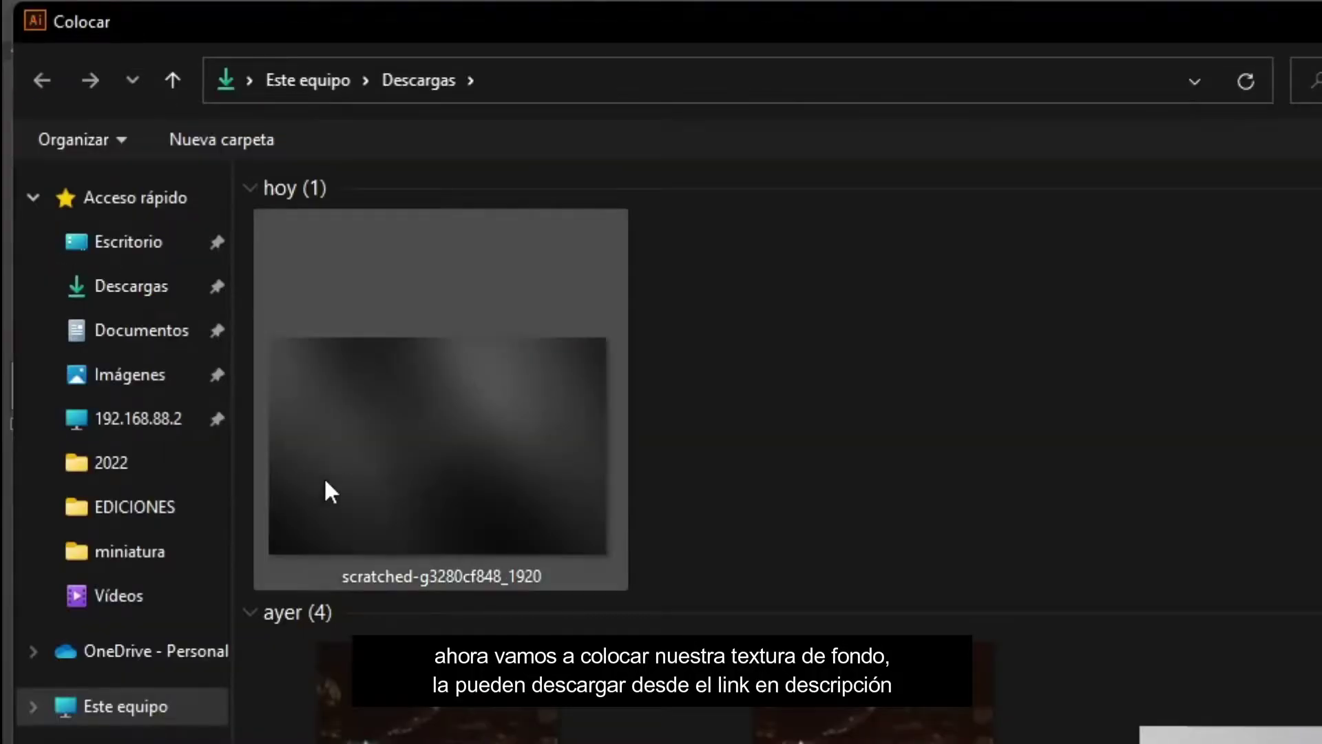
{"action": "double_click", "coordinate": [441, 399]}
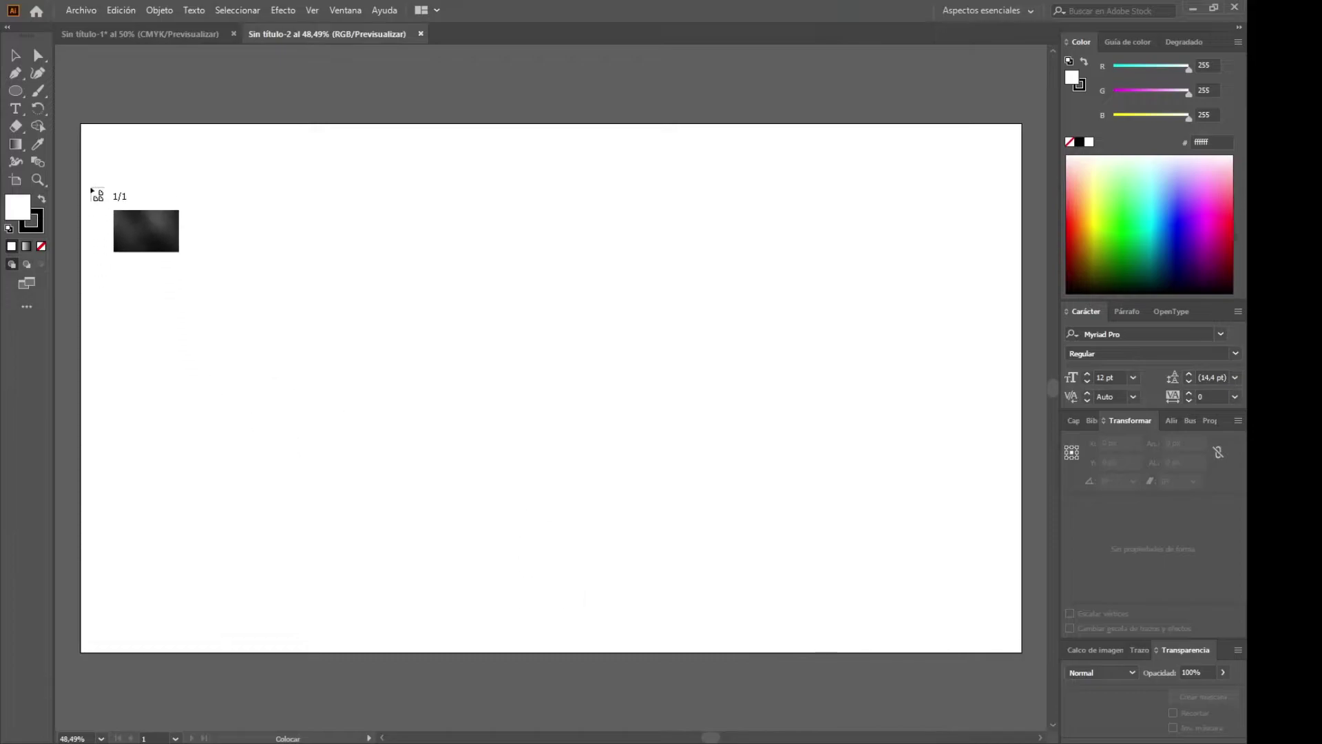
Place the texture and stretch the artboard to fit it at 1920 × 1234 px.
{"action": "left_click", "coordinate": [81, 125]}
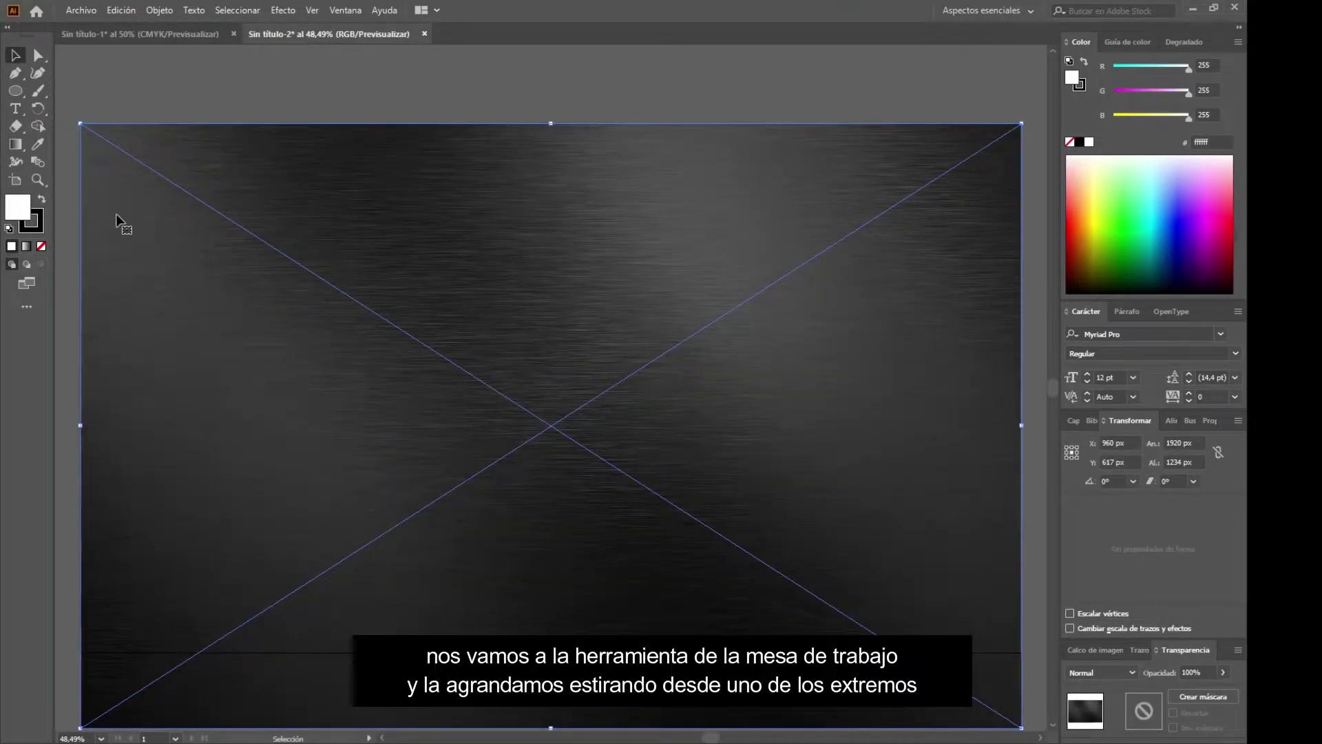
{"action": "left_click", "coordinate": [15, 180]}
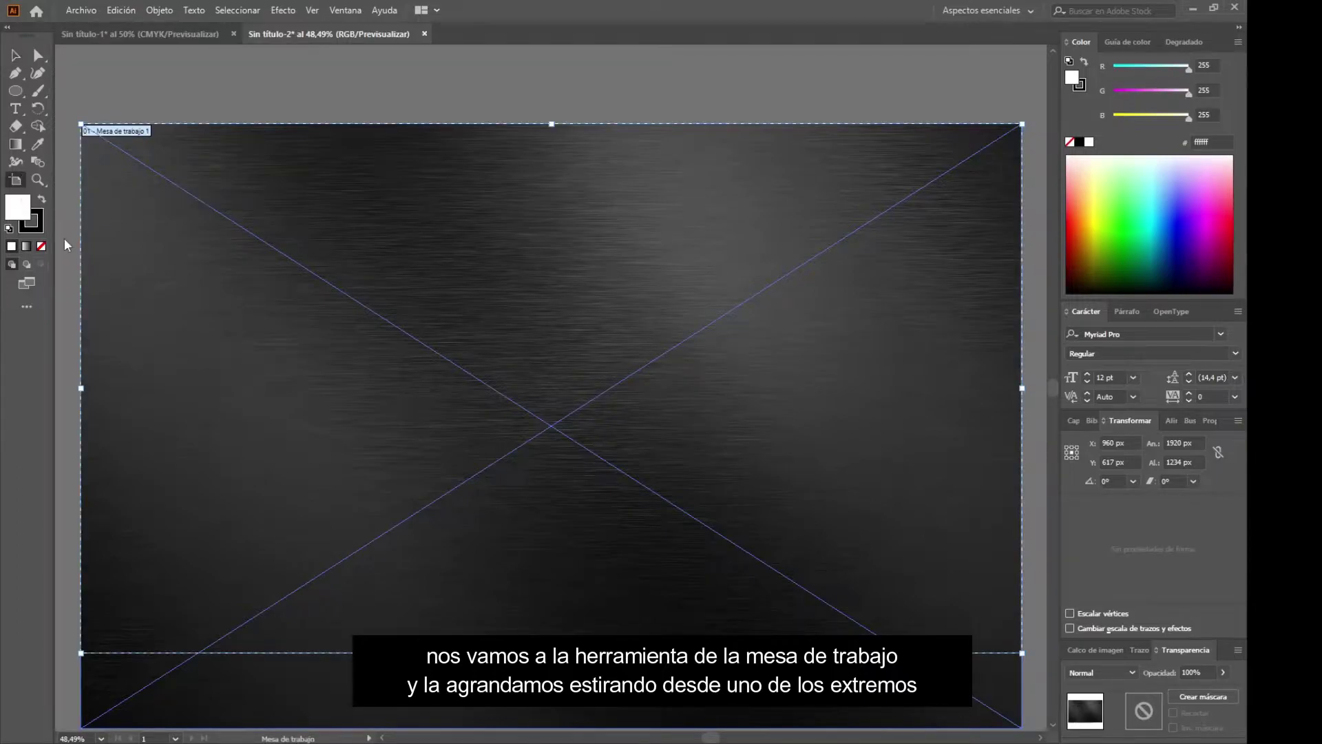
{"action": "scroll", "coordinate": [257, 670], "scroll_direction": "down", "scroll_amount": 1}
{"action": "left_click_drag", "start_coordinate": [552, 634], "coordinate": [560, 712]}
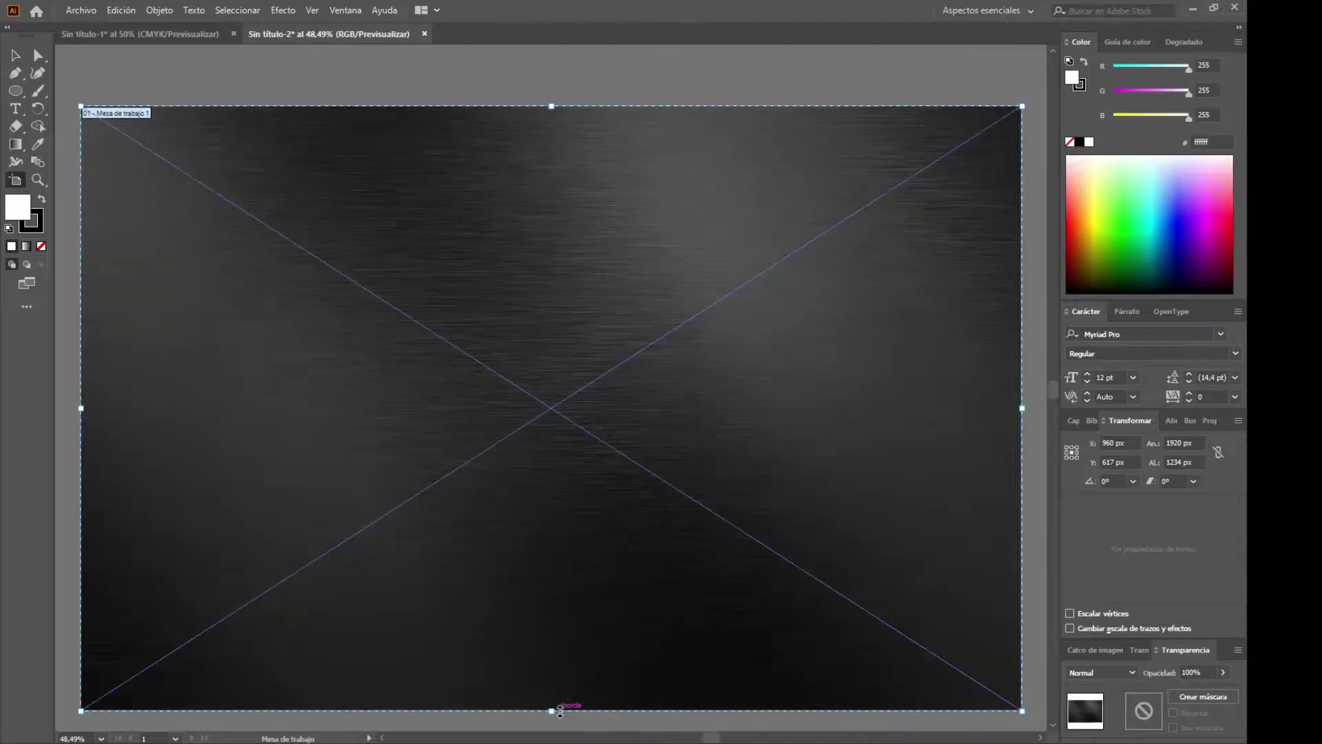
{"action": "left_click", "coordinate": [16, 59]}
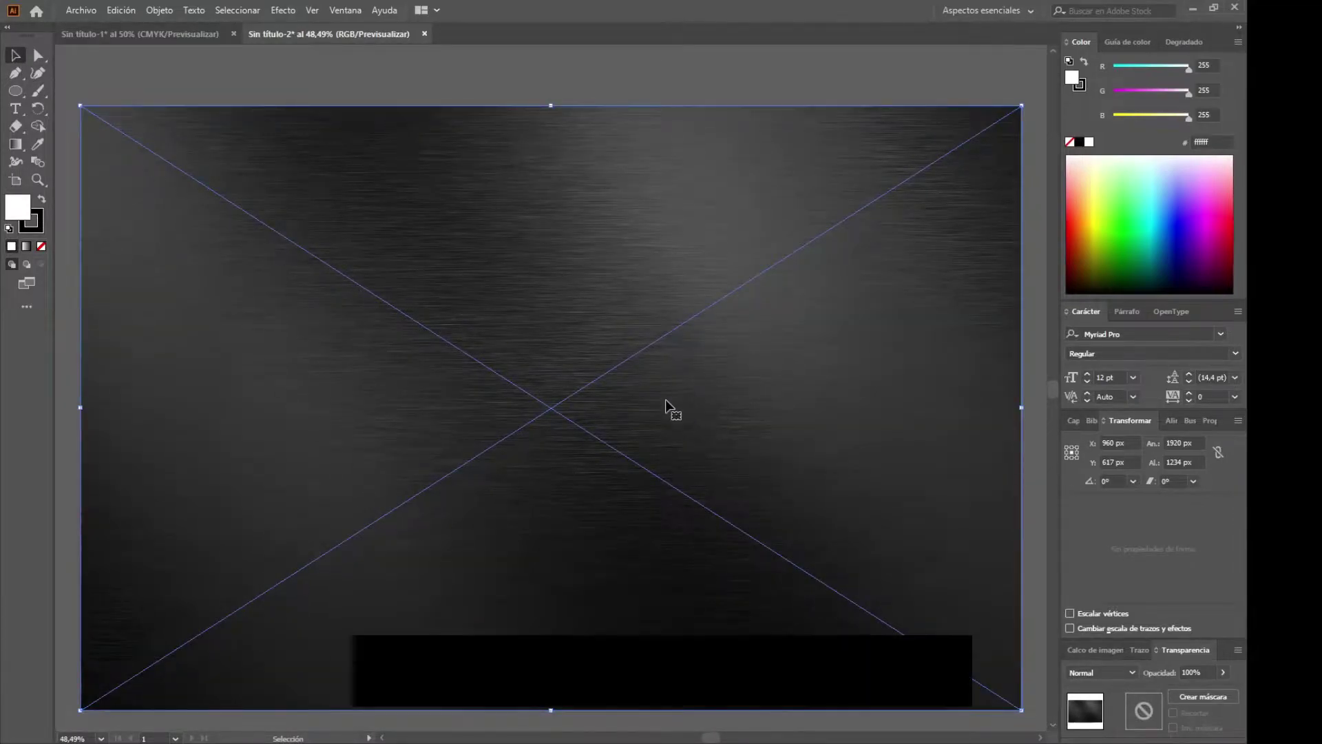
Lock the texture image inside Capa 1 in the Capas panel.
{"action": "left_click", "coordinate": [1072, 421]}
{"action": "left_click", "coordinate": [1051, 320]}
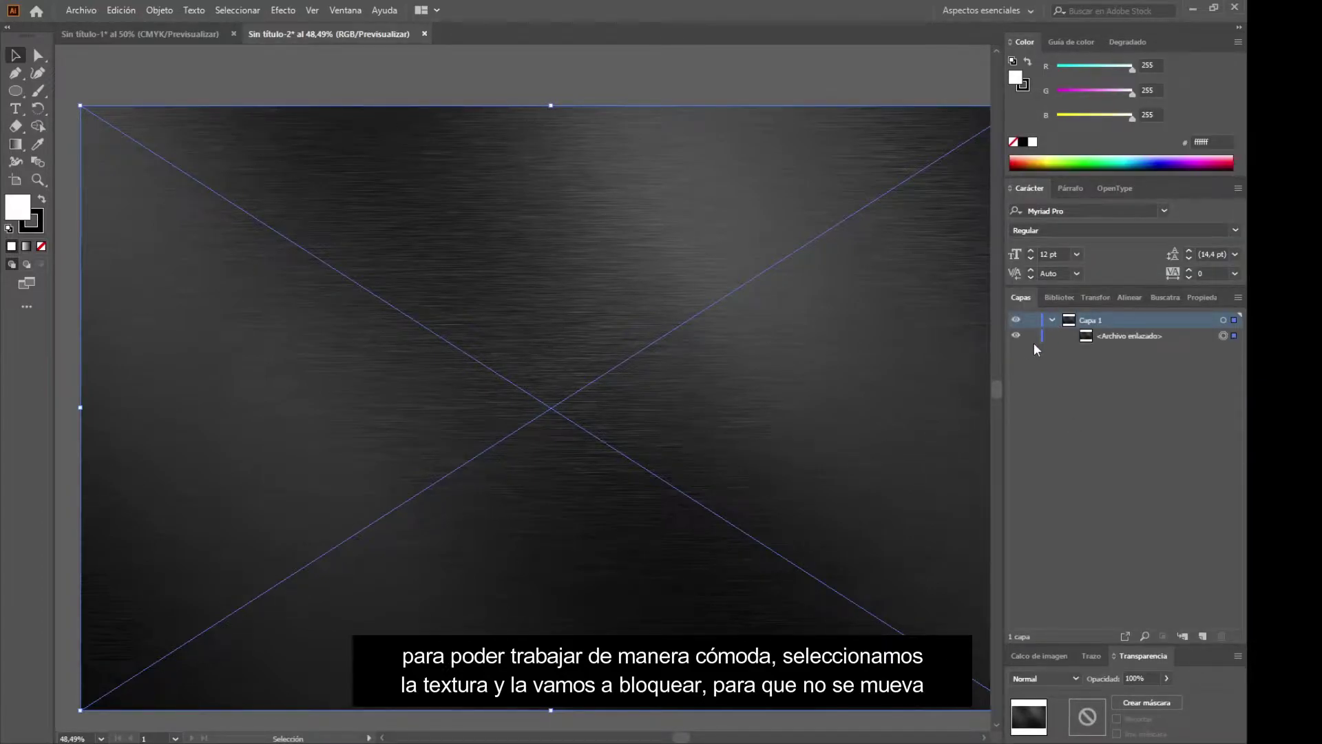
{"action": "left_click", "coordinate": [1031, 337]}
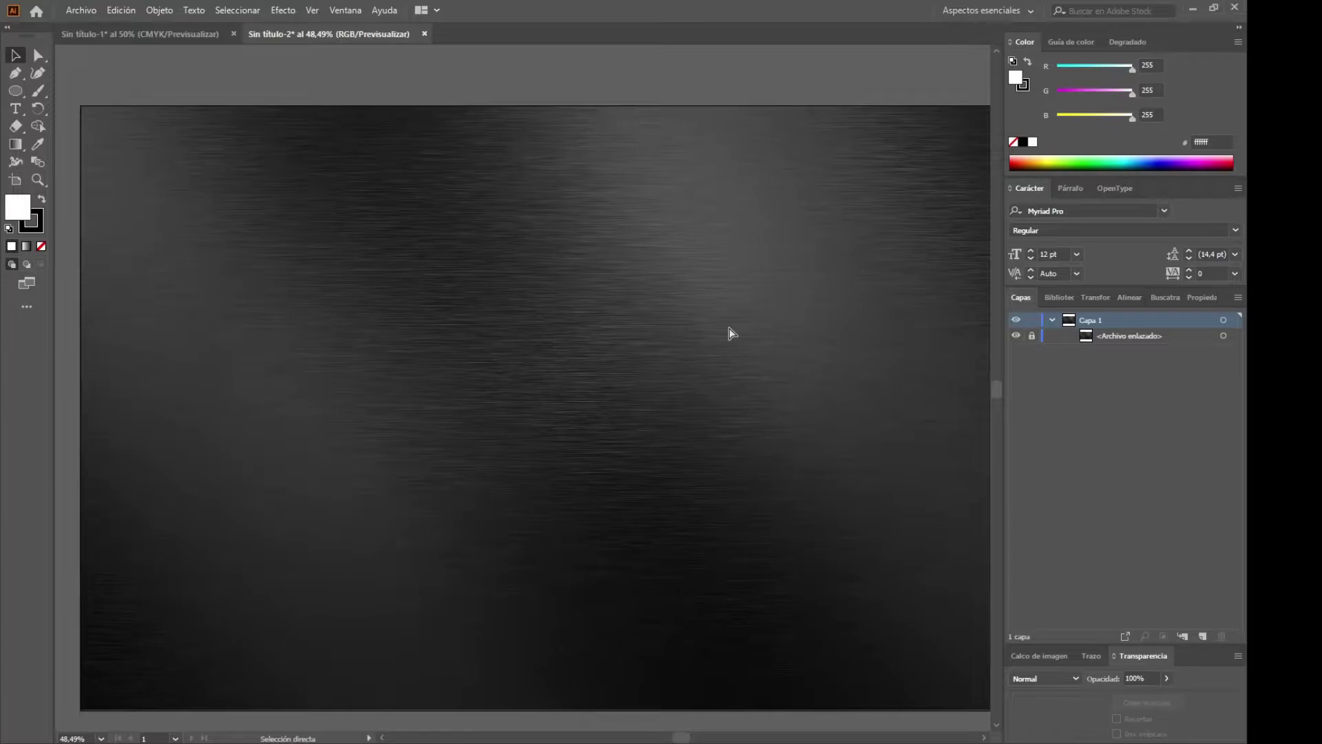
{"action": "scroll", "coordinate": [729, 327], "scroll_direction": "right", "scroll_amount": 1}
{"action": "scroll", "coordinate": [729, 328], "scroll_direction": "right", "scroll_amount": 1}
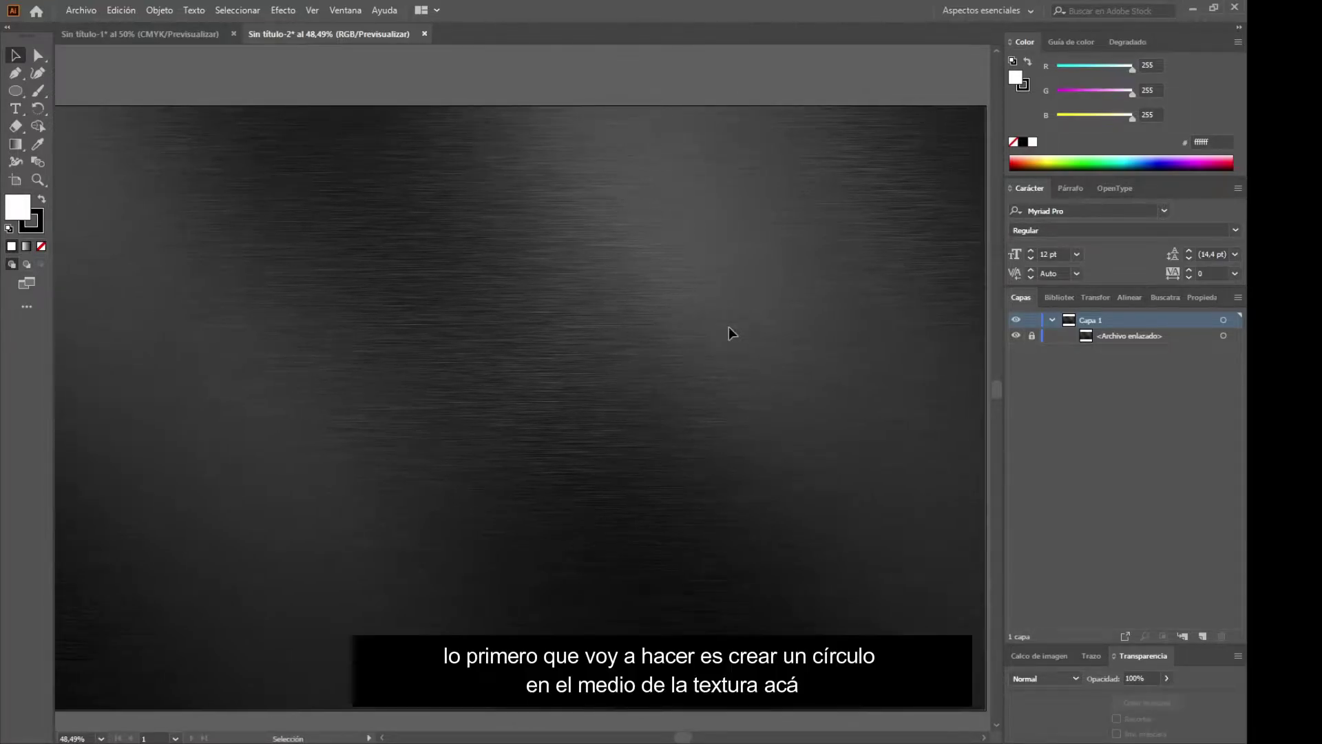
{"action": "scroll", "coordinate": [729, 328], "scroll_direction": "left", "scroll_amount": 1}
Draw a large circle over the texture with the Ellipse tool.
{"action": "left_click_drag", "start_coordinate": [15, 90], "coordinate": [118, 111]}
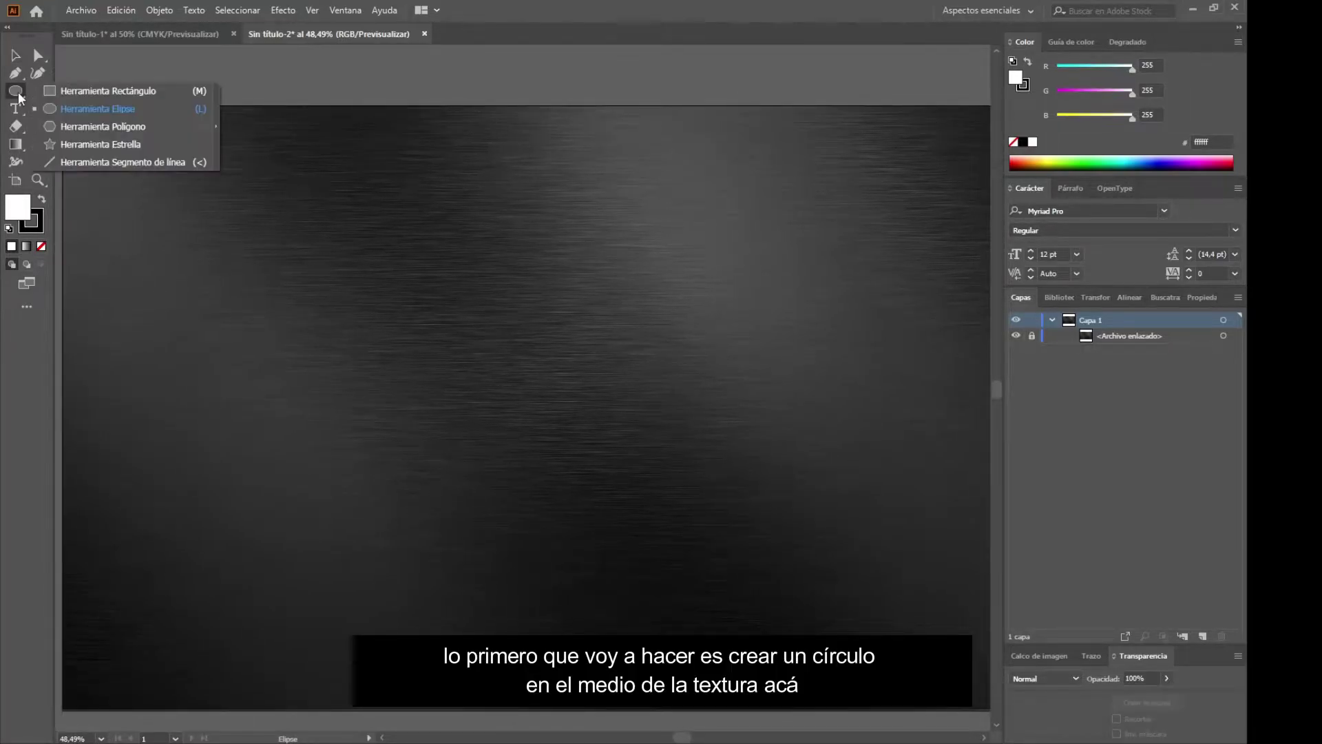
{"action": "left_click", "coordinate": [139, 109]}
{"action": "mouse_move", "coordinate": [343, 217]}
{"action": "left_mouse_down"}
{"action": "mouse_move", "coordinate": [690, 587]}
{"action": "mouse_move", "coordinate": [770, 643]}
{"action": "left_mouse_up"}
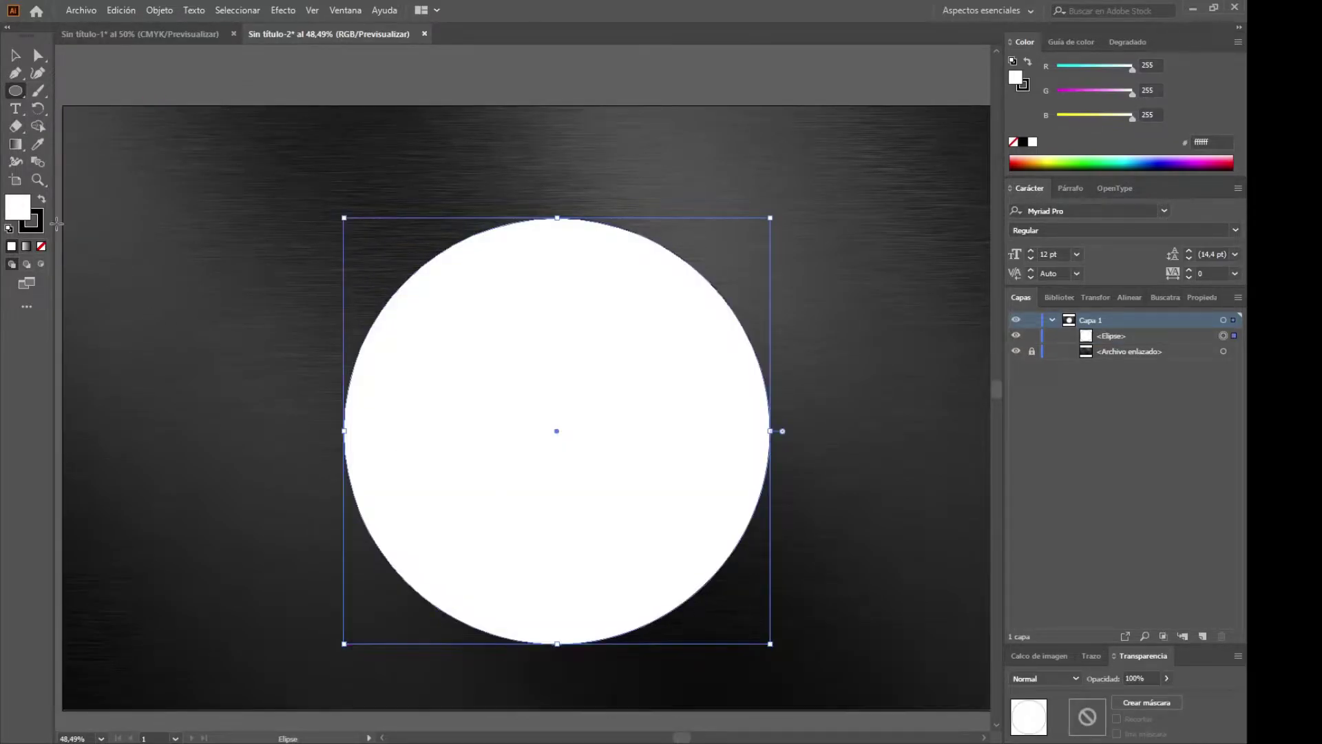
{"action": "left_click", "coordinate": [15, 55]}
Centre the circle horizontally and vertically relative to the artboard.
{"action": "left_click", "coordinate": [1131, 299]}
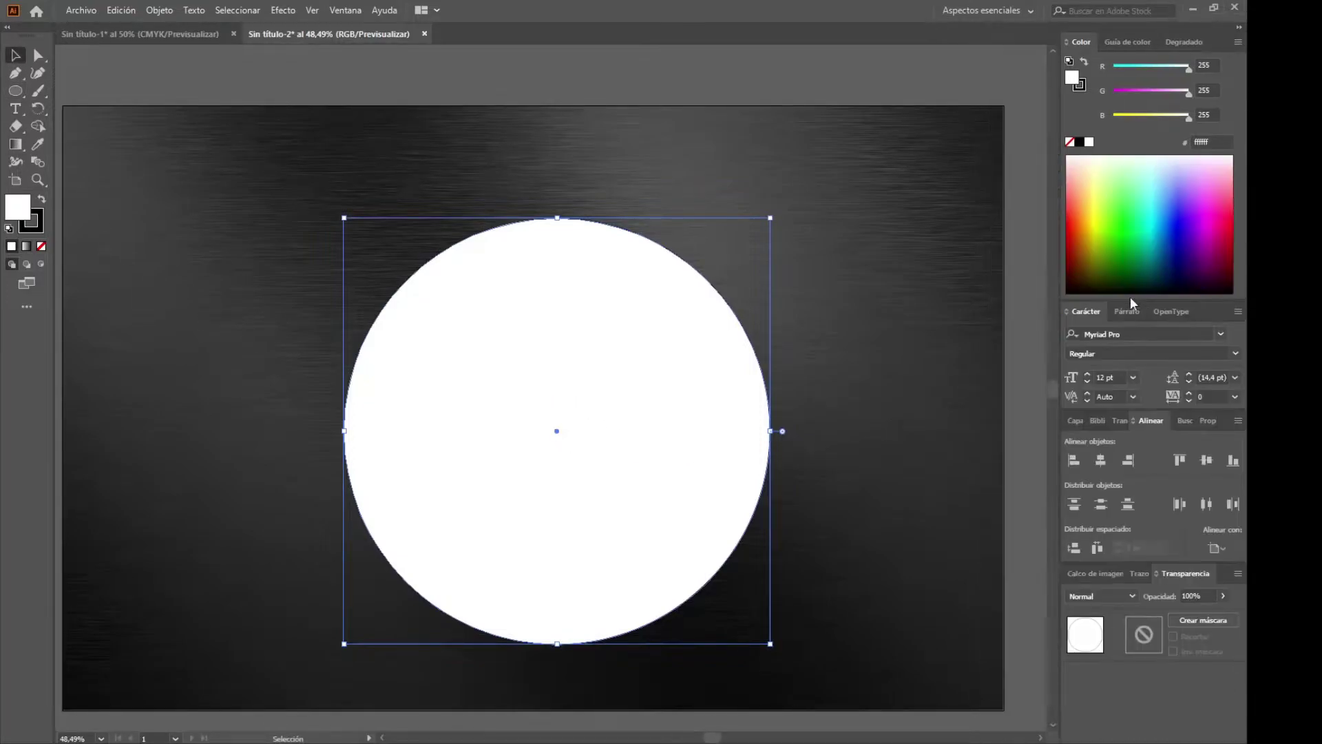
{"action": "left_click", "coordinate": [1225, 547]}
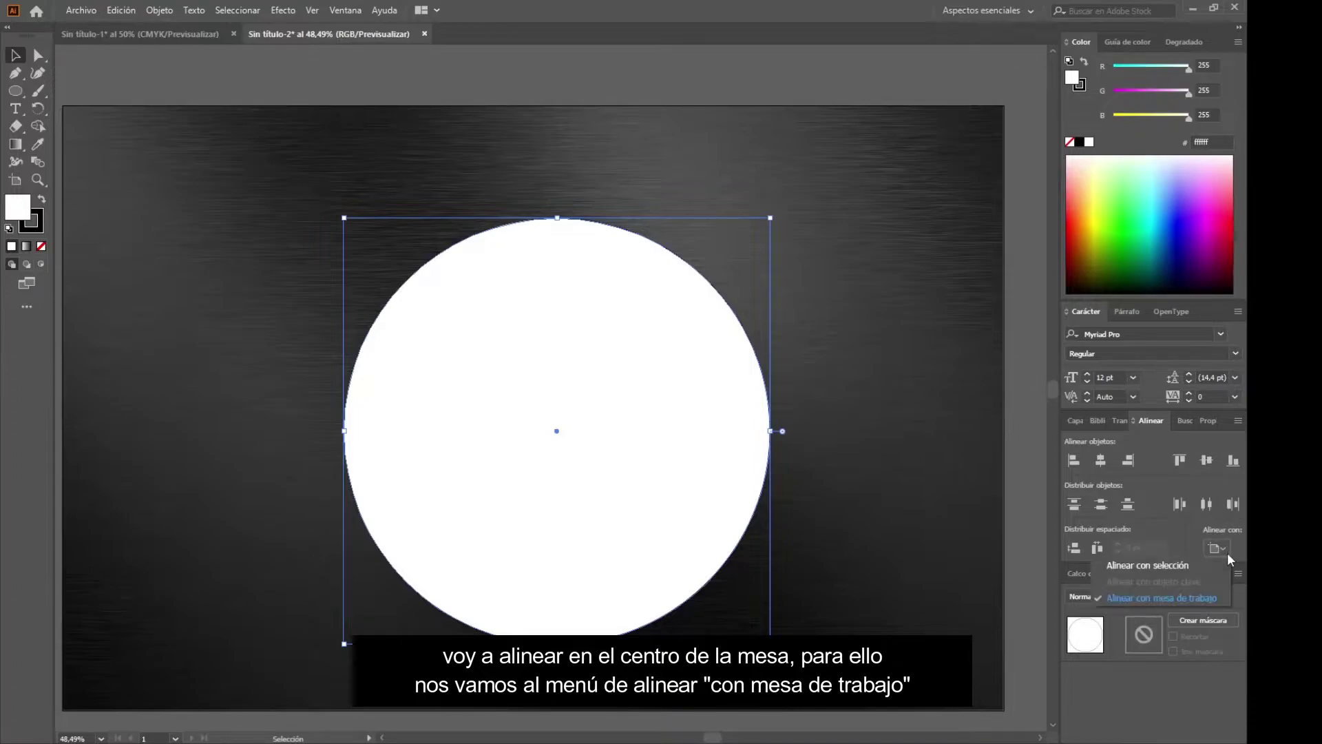
{"action": "left_click", "coordinate": [1216, 598]}
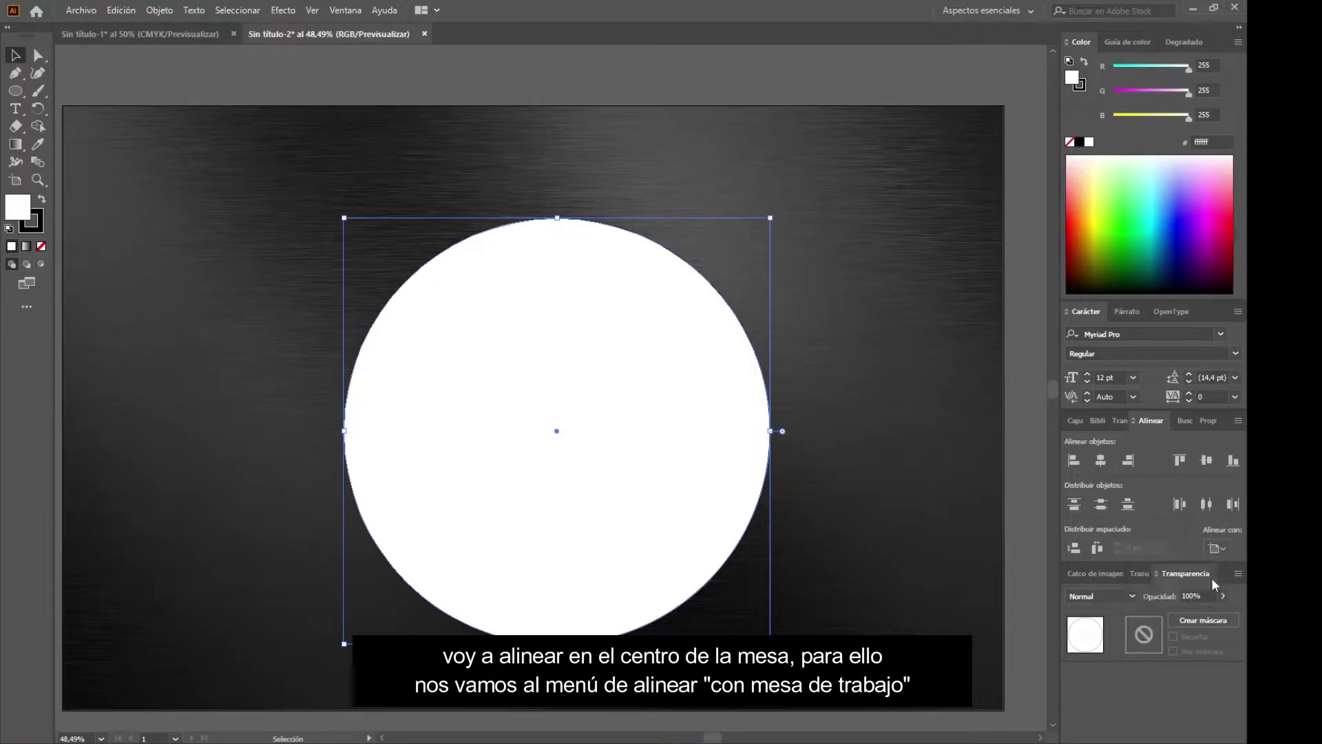
{"action": "left_click", "coordinate": [1206, 460]}
{"action": "left_click", "coordinate": [1100, 460]}
{"action": "left_click", "coordinate": [740, 105]}
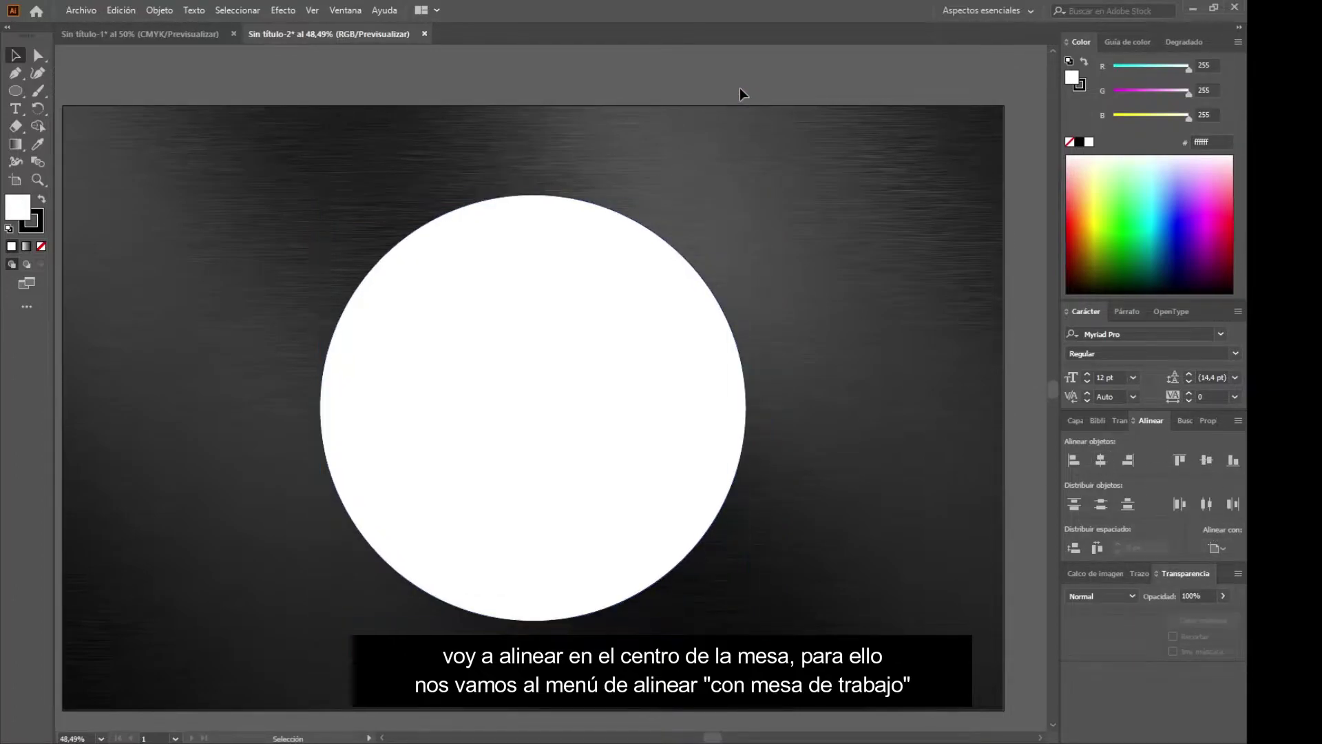
{"action": "left_click", "coordinate": [531, 414]}
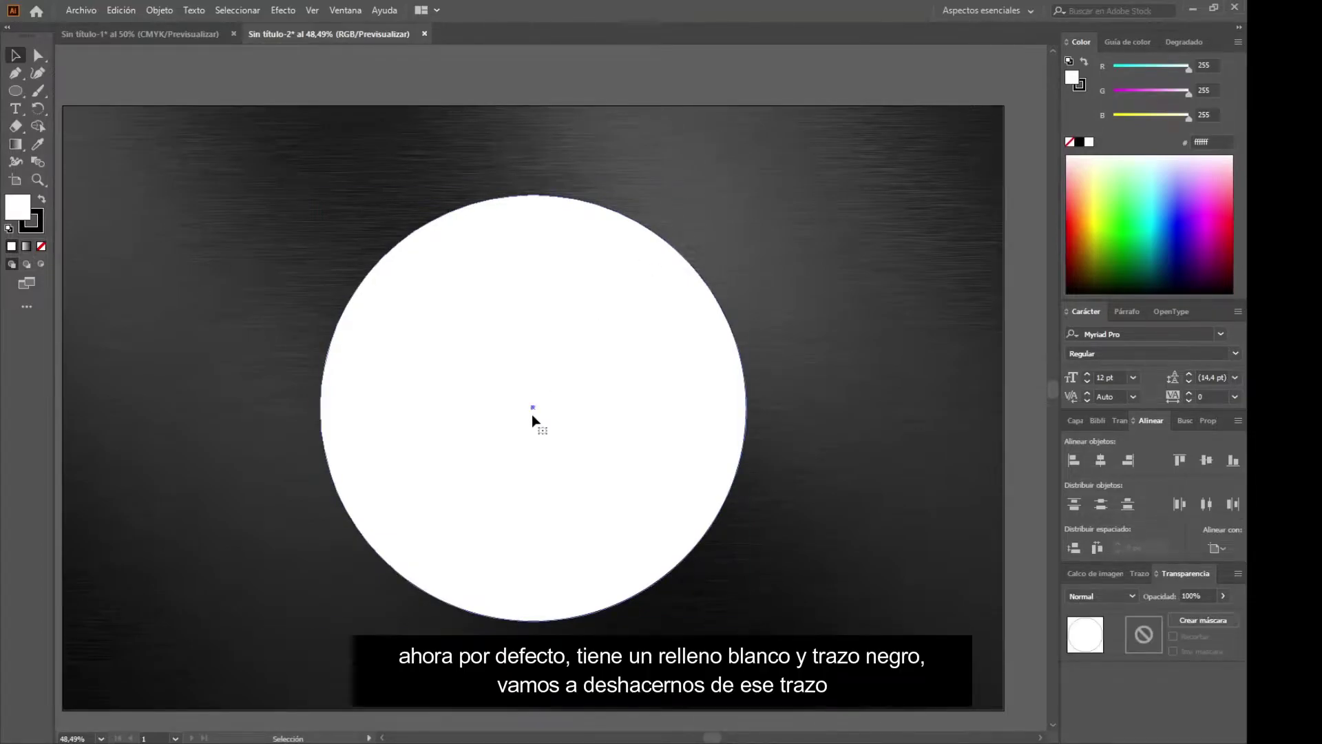
Set the circle's stroke to None and switch to the Gradient tool.
{"action": "left_click", "coordinate": [41, 246]}
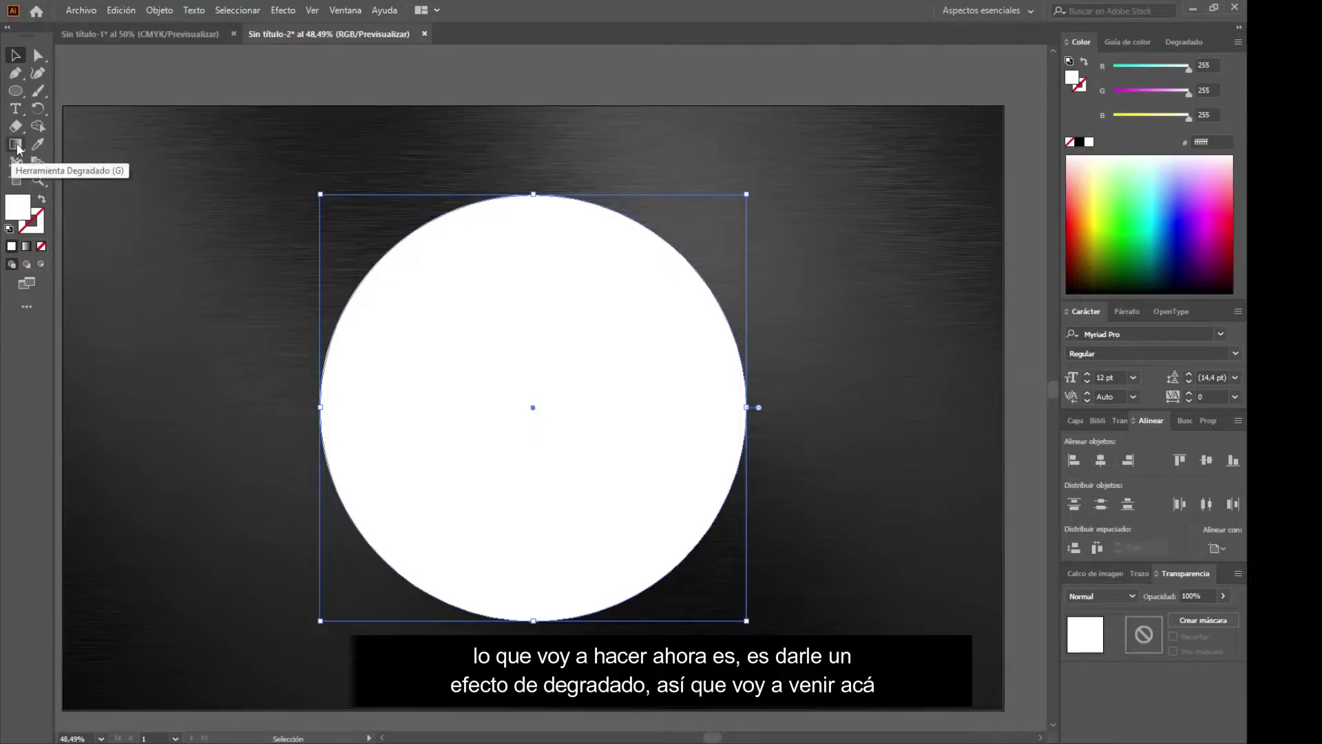
{"action": "left_click", "coordinate": [15, 145]}
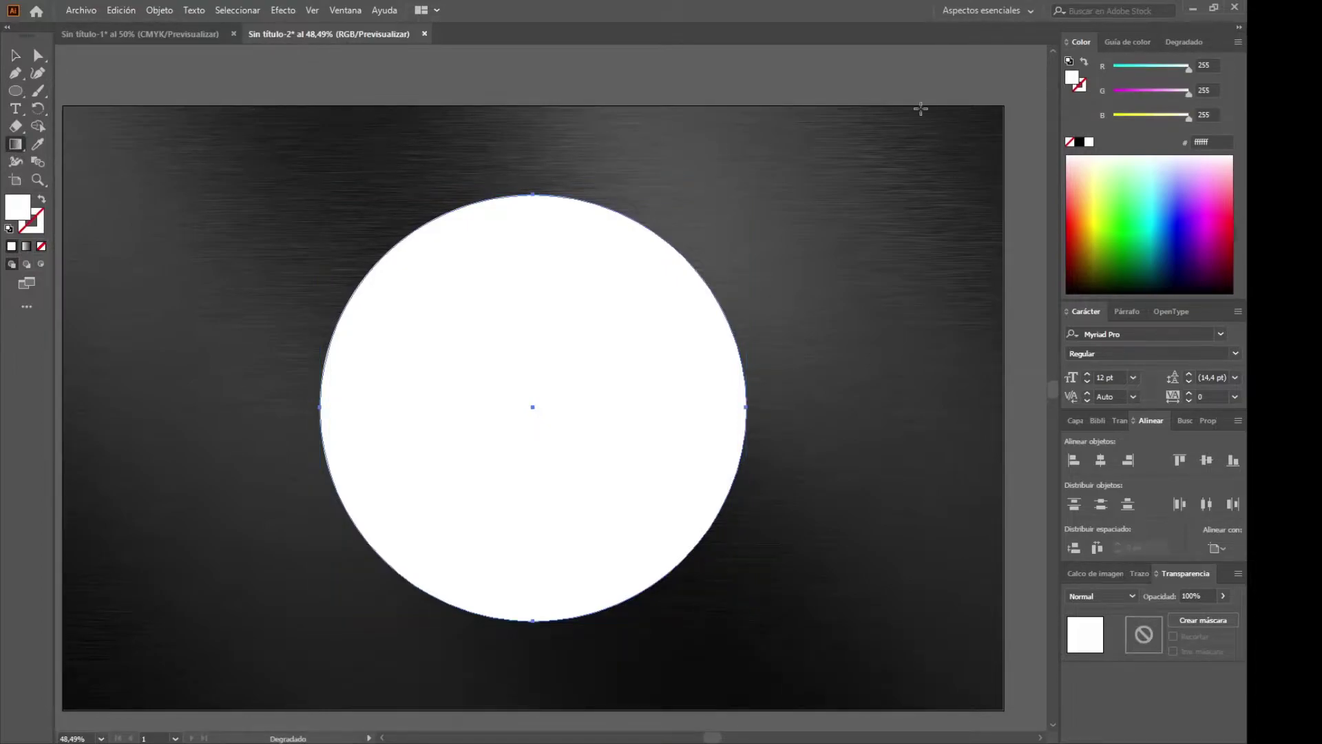
Show the Degradado panel and apply a linear gradient to the circle, editing the left stop.
{"action": "left_click", "coordinate": [1180, 44]}
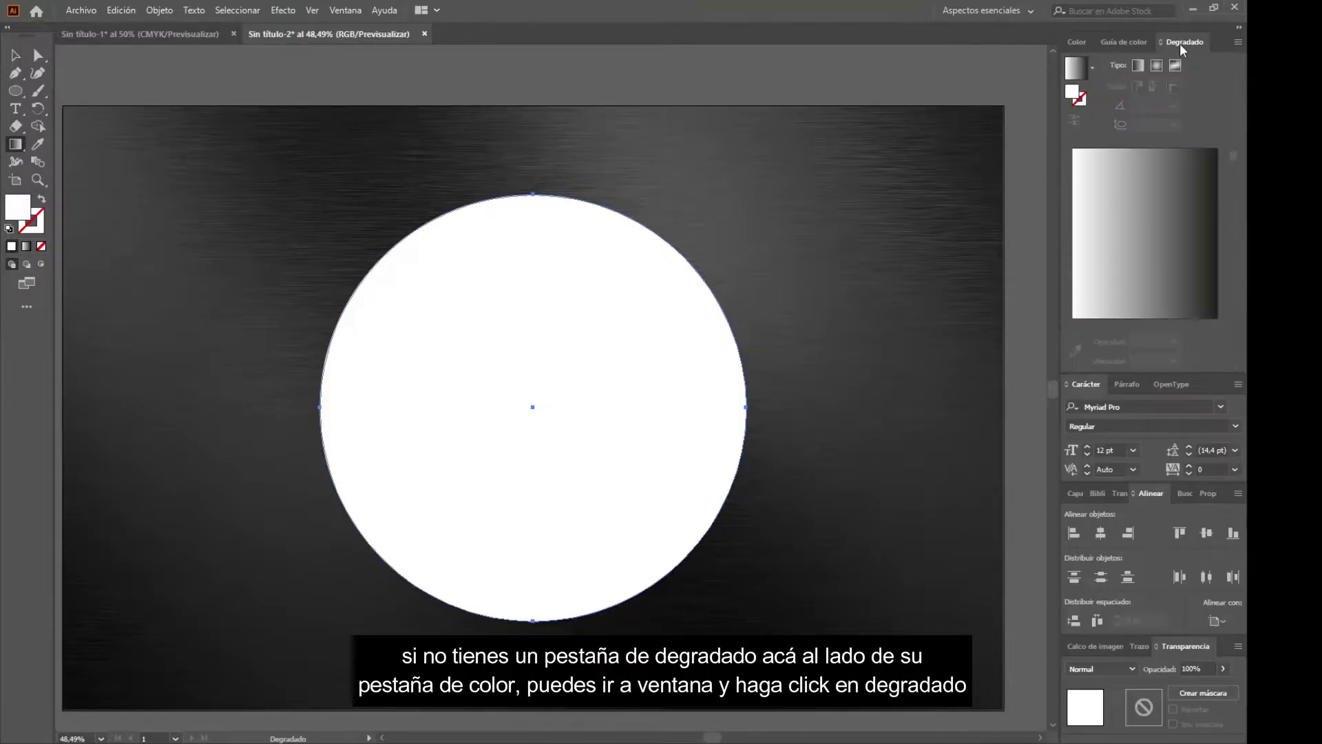
{"action": "left_click", "coordinate": [349, 15]}
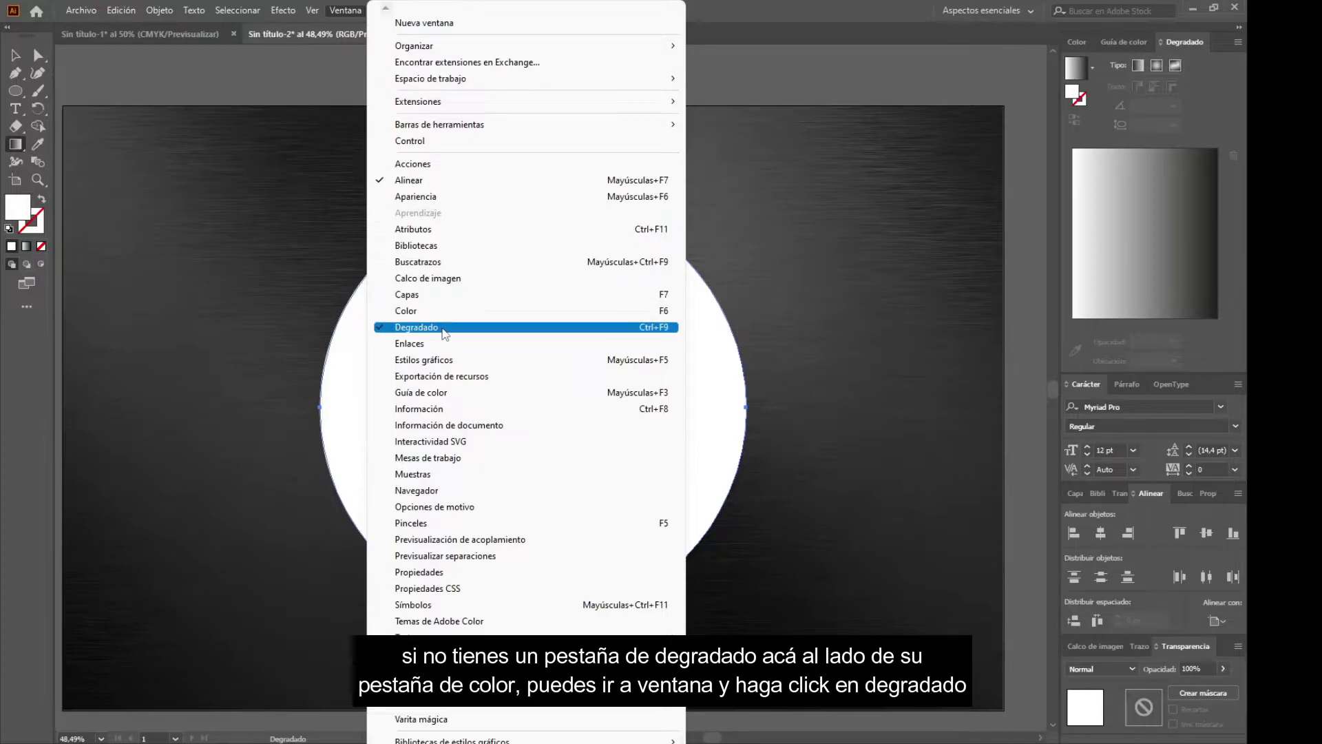
{"action": "left_click", "coordinate": [454, 335]}
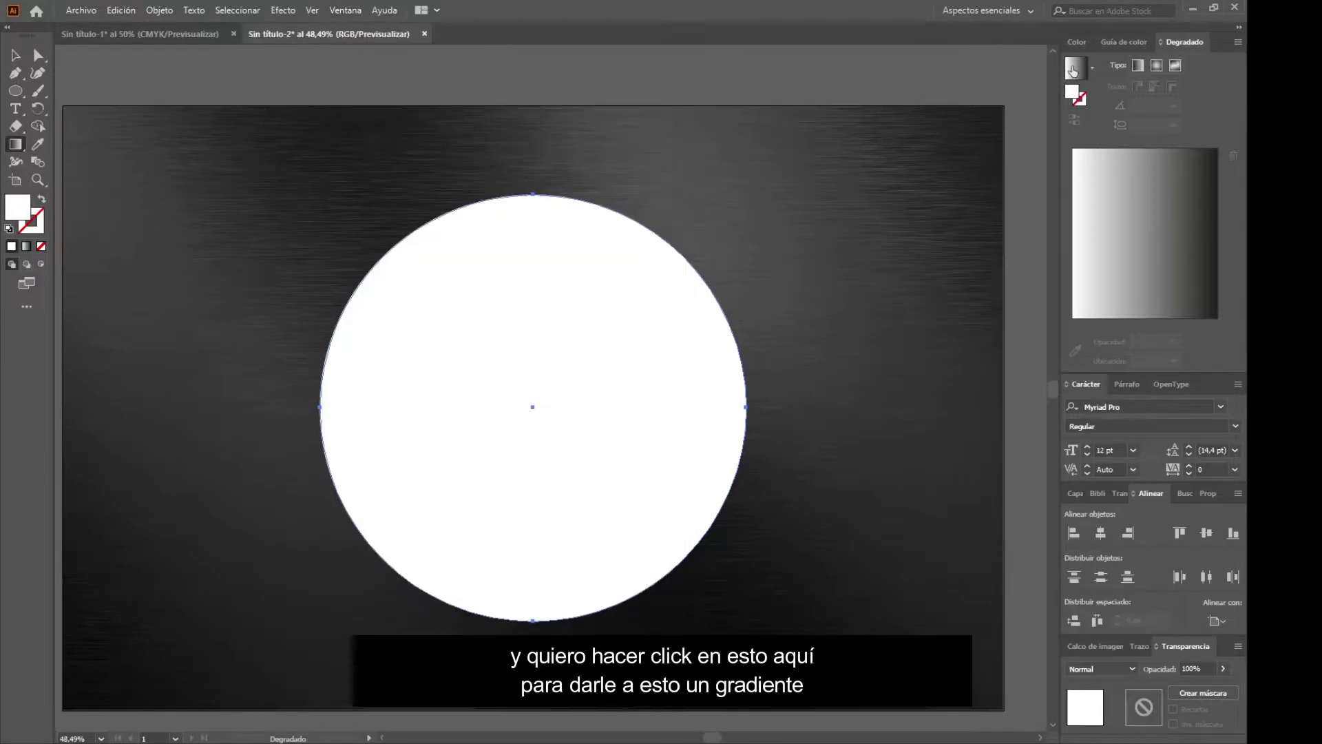
{"action": "left_click", "coordinate": [1073, 69]}
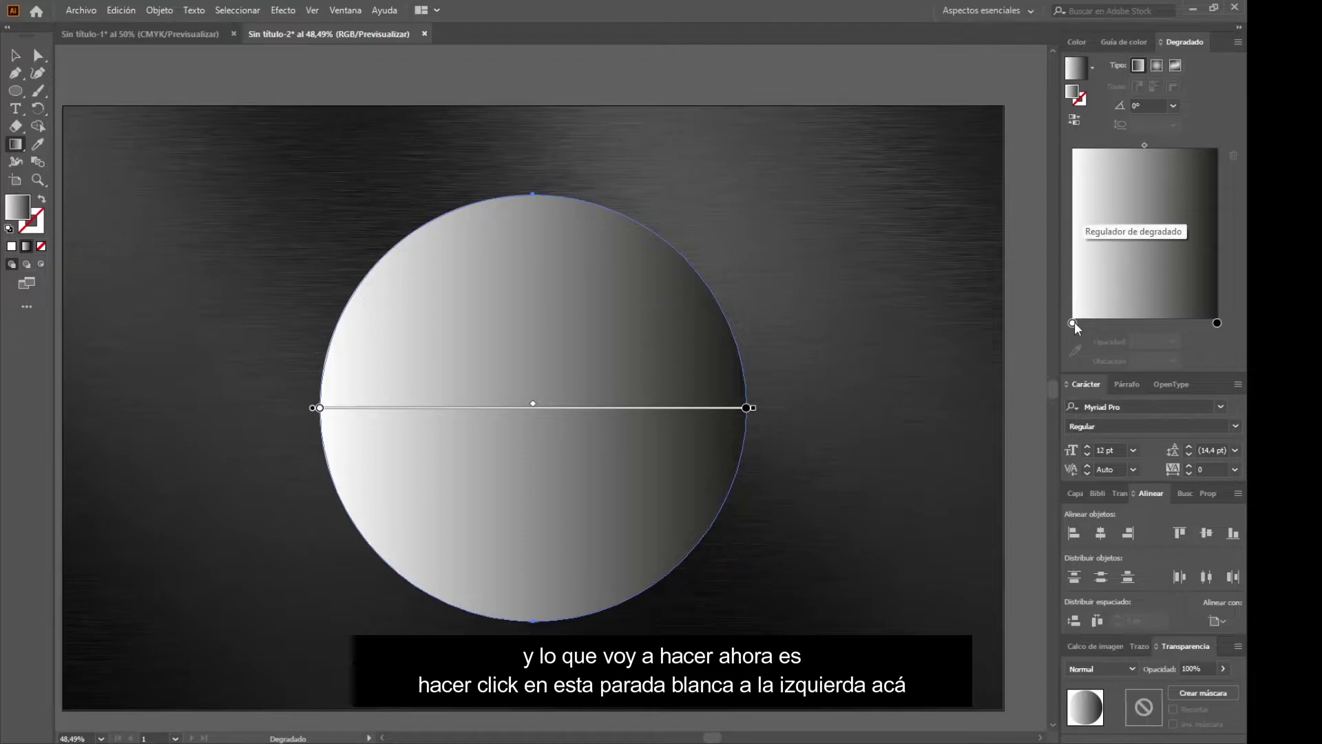
{"action": "double_click", "coordinate": [1072, 323]}
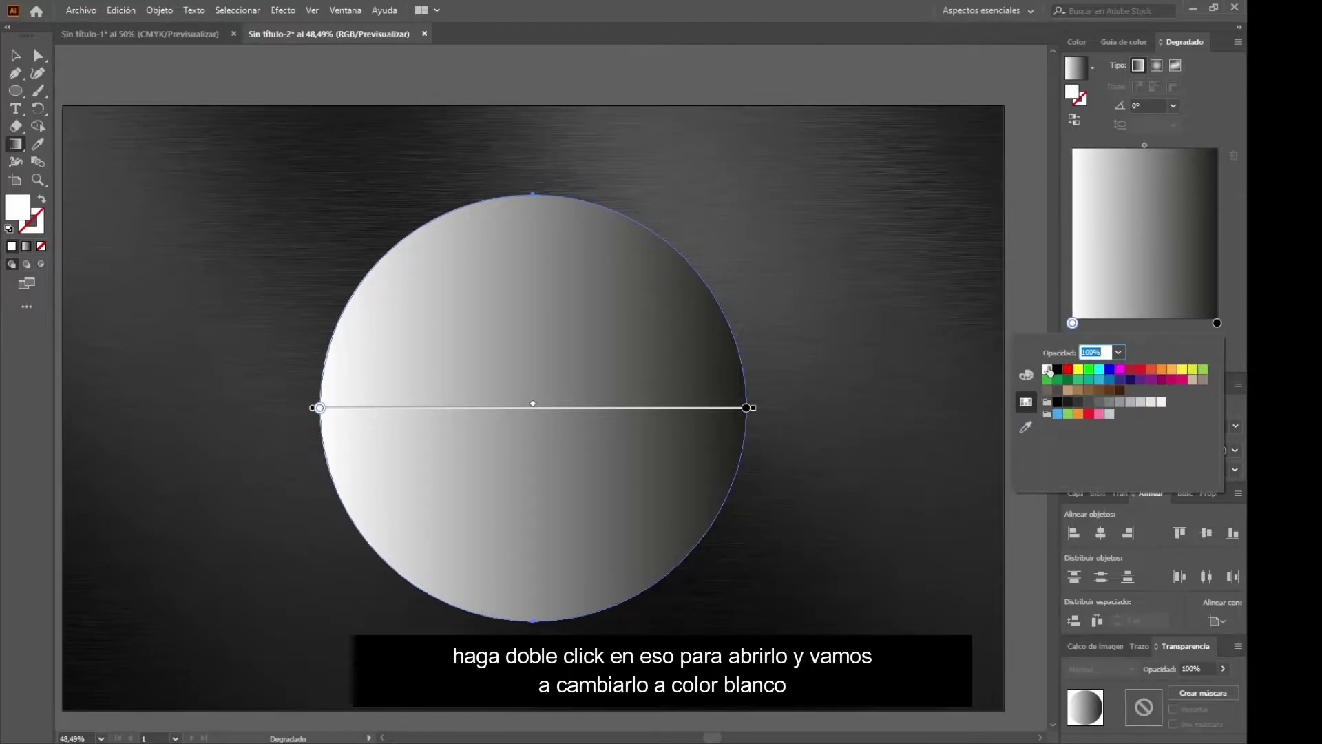
Make the right gradient stop white at 0% opacity.
{"action": "left_click", "coordinate": [1217, 323]}
{"action": "double_click", "coordinate": [1217, 323]}
{"action": "left_click", "coordinate": [1047, 370]}
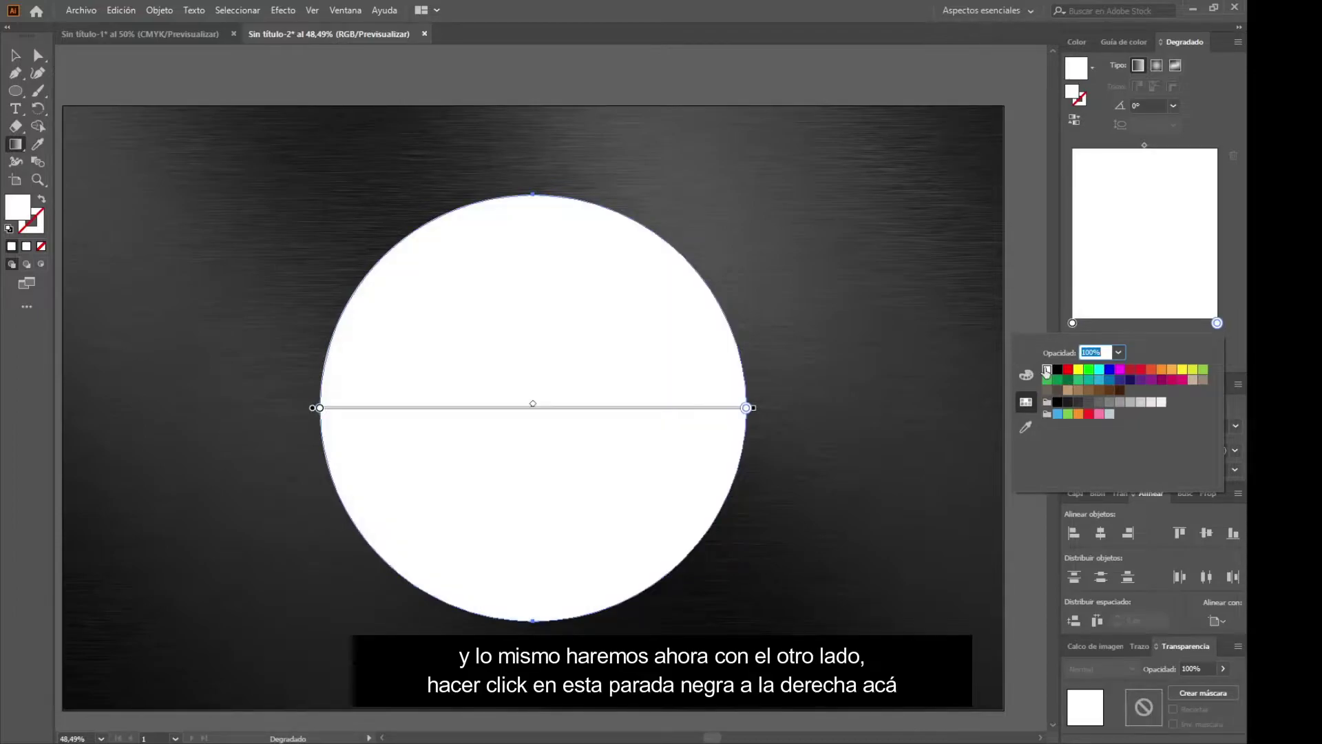
{"action": "left_click", "coordinate": [1217, 323]}
{"action": "left_click", "coordinate": [1173, 341]}
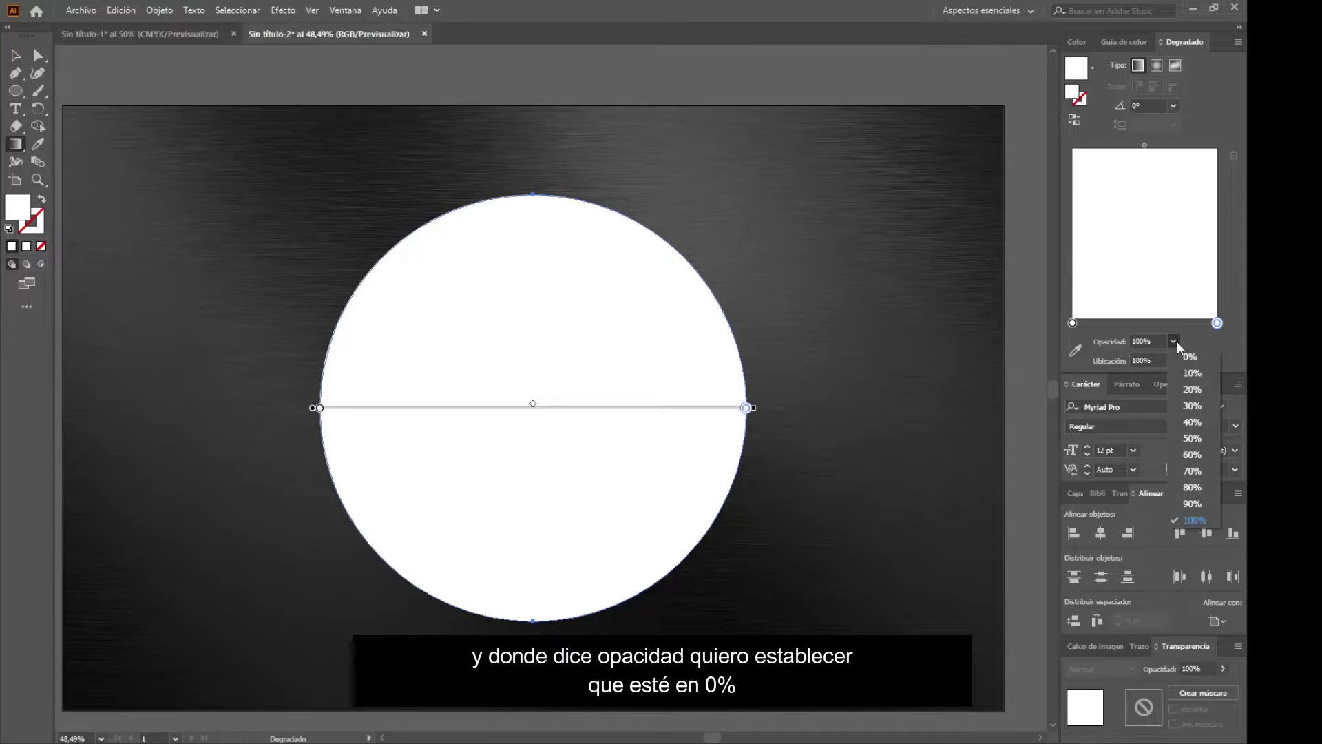
{"action": "left_click", "coordinate": [1190, 356]}
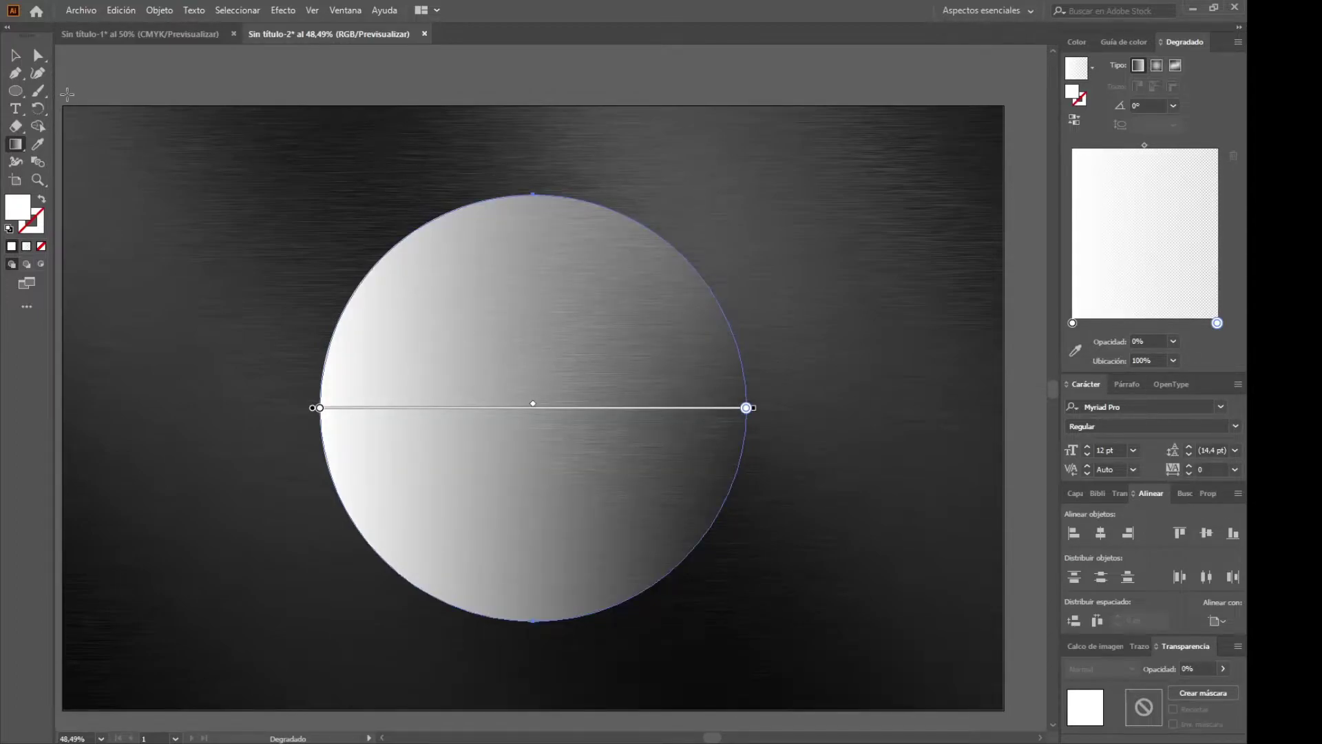
{"action": "left_click", "coordinate": [15, 55]}
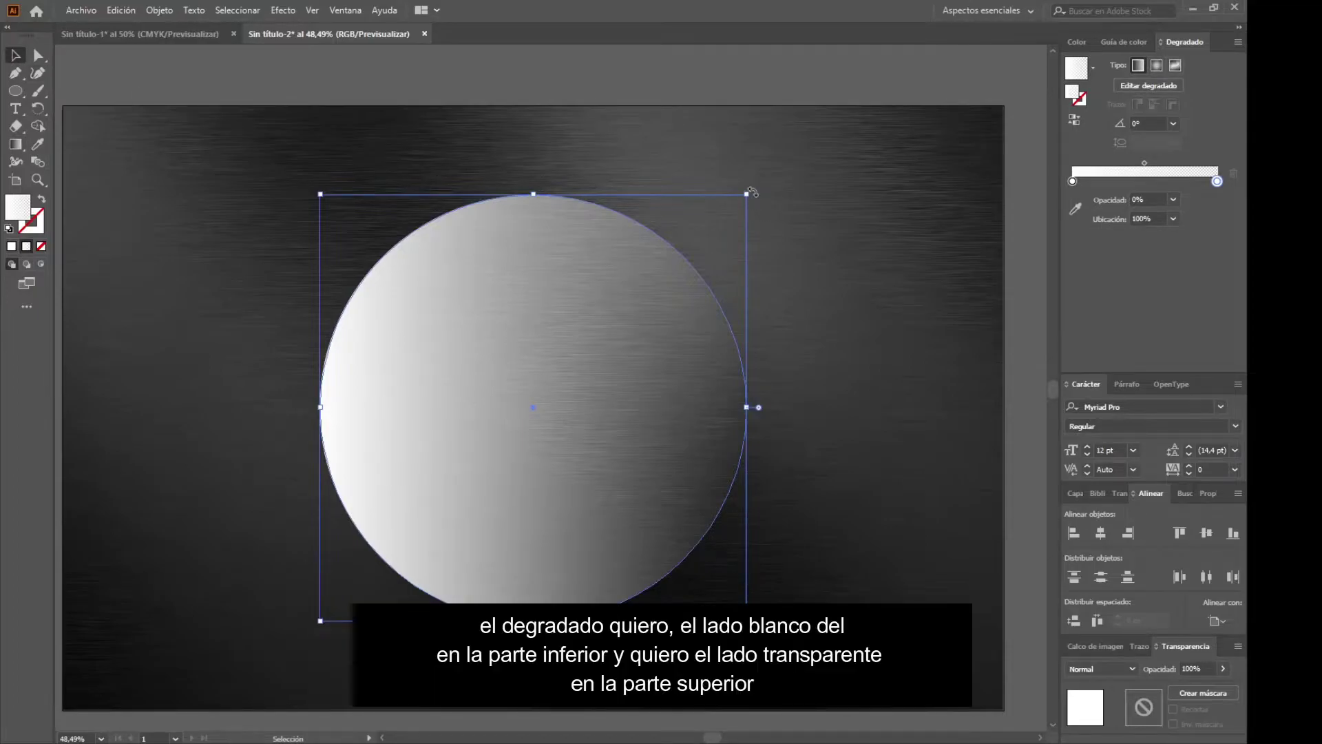
Rotate the circle 90° so white sits at the bottom, and set its opacity to 45%.
{"action": "mouse_move", "coordinate": [751, 196]}
{"action": "left_mouse_down"}
{"action": "mouse_move", "coordinate": [324, 232]}
{"action": "mouse_move", "coordinate": [299, 261]}
{"action": "left_mouse_up"}
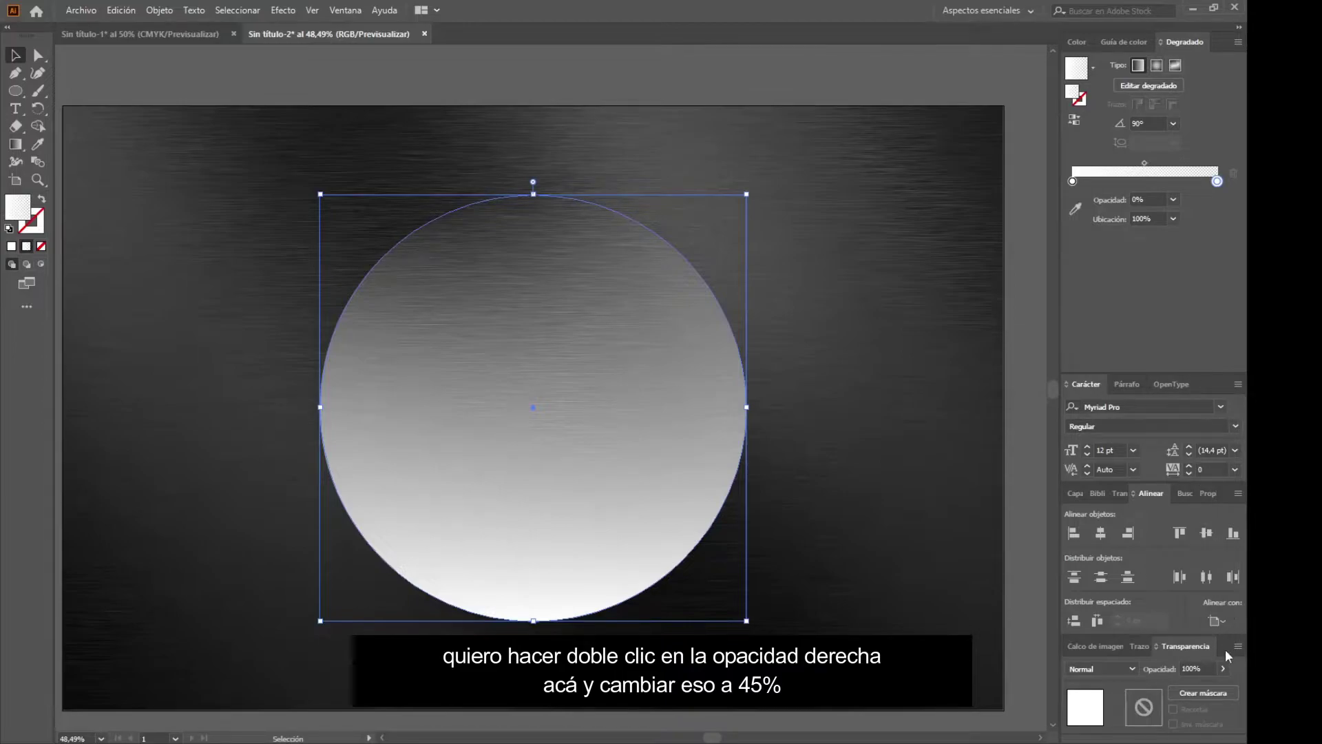
{"action": "double_click", "coordinate": [1163, 668]}
{"action": "type", "text": "45"}
{"action": "key", "text": "Return"}
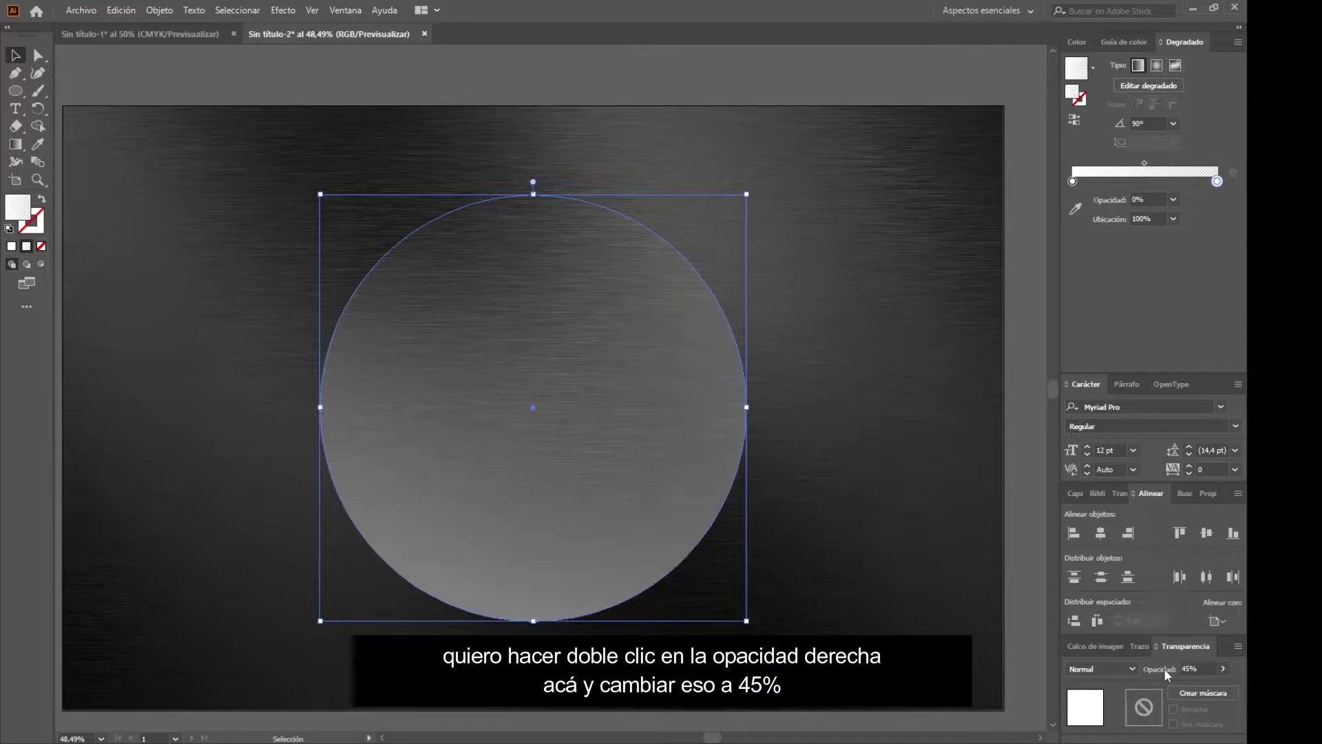
{"action": "left_click", "coordinate": [873, 373]}
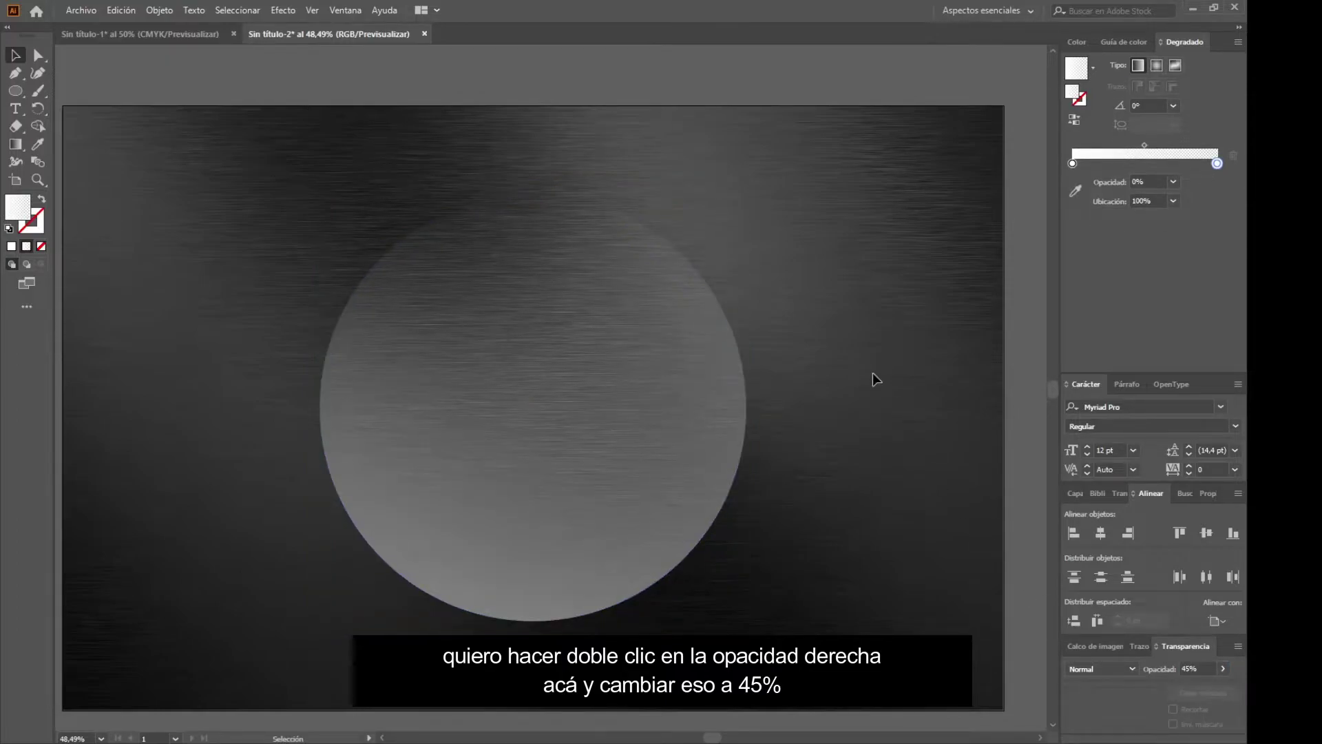
Draw a smaller white-to-clear gradient circle overlapping the faded one.
{"action": "left_click", "coordinate": [14, 92]}
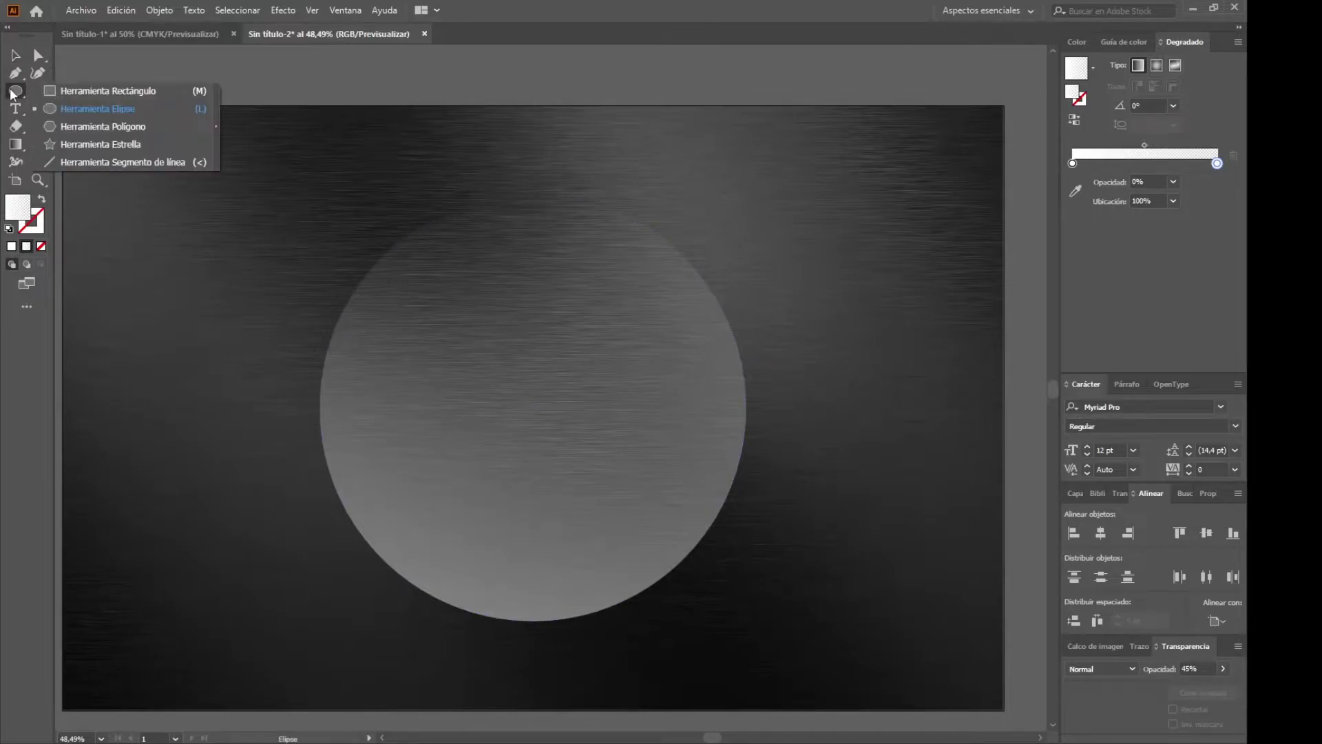
{"action": "left_click", "coordinate": [158, 109]}
{"action": "mouse_move", "coordinate": [418, 278]}
{"action": "left_mouse_down"}
{"action": "mouse_move", "coordinate": [602, 524]}
{"action": "mouse_move", "coordinate": [787, 645]}
{"action": "left_mouse_up"}
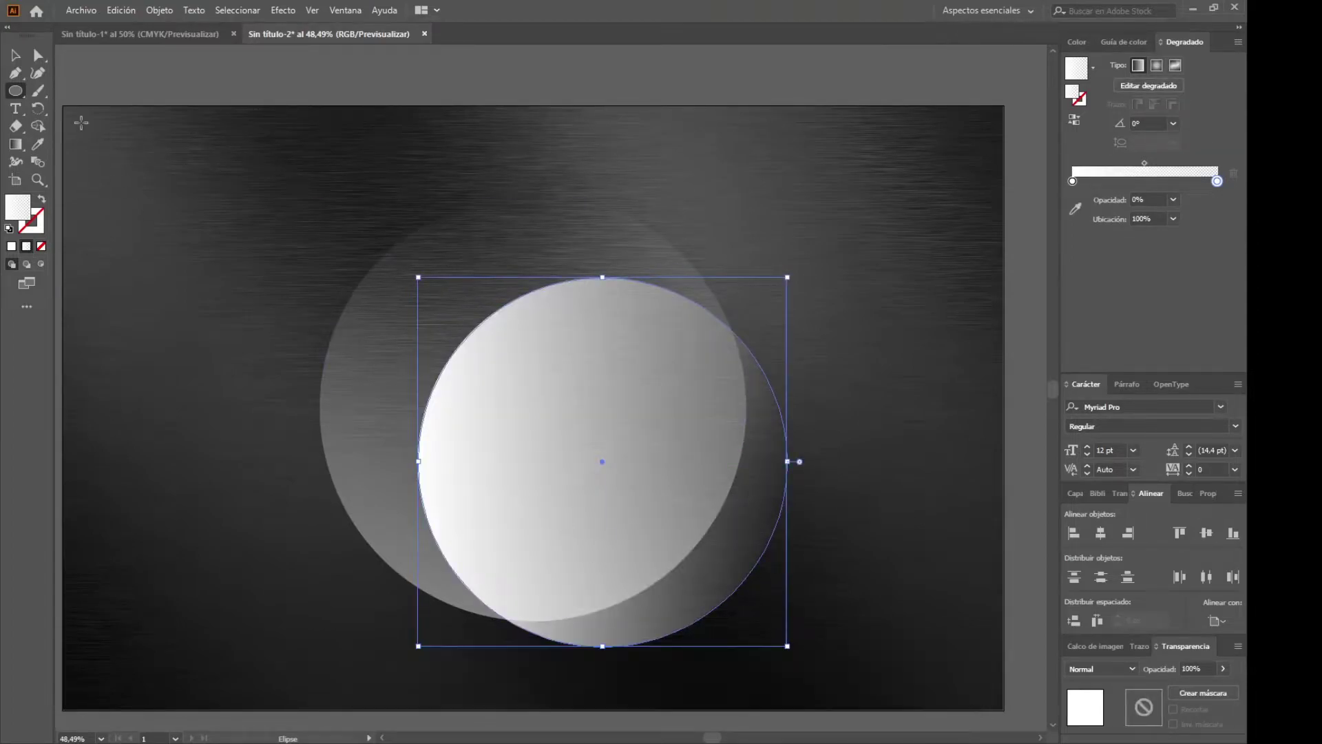
{"action": "left_click", "coordinate": [15, 55]}
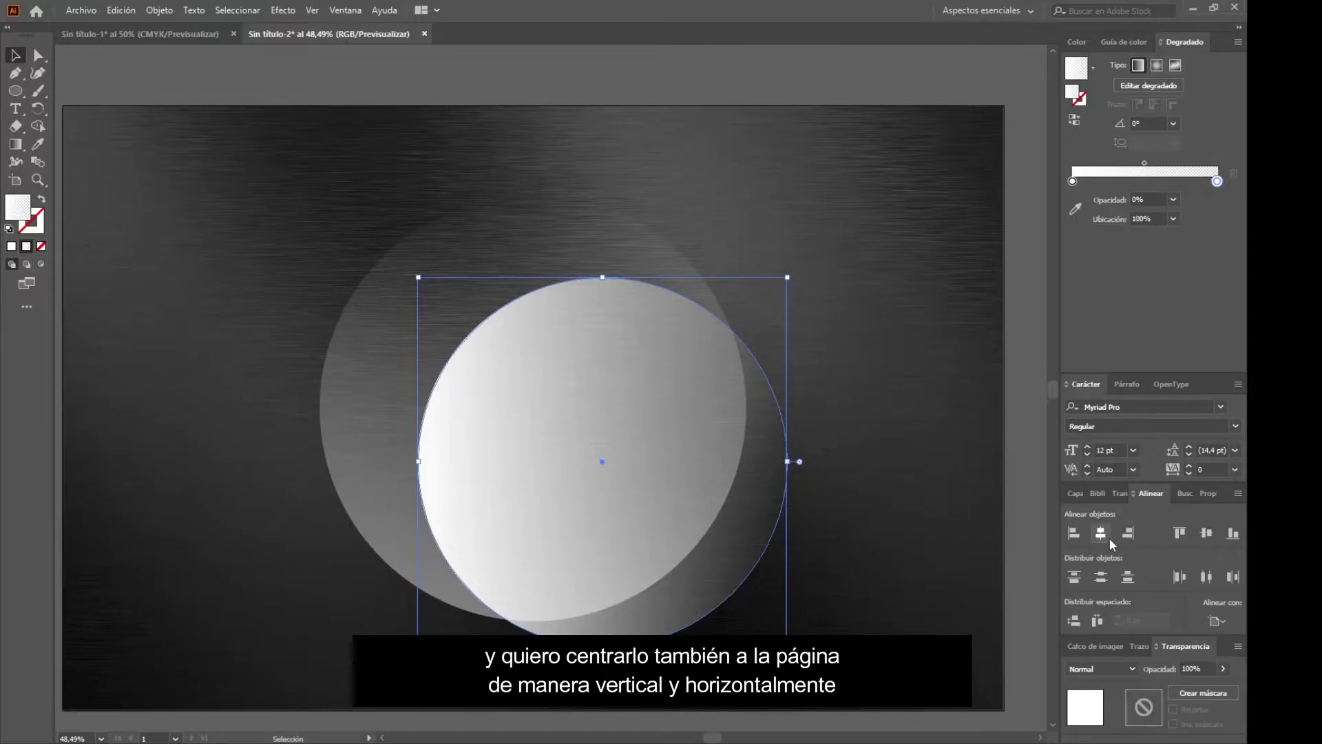
Centre the new circle on the artboard and set both gradient stops to dark grey.
{"action": "left_click", "coordinate": [1109, 539]}
{"action": "left_click", "coordinate": [1205, 533]}
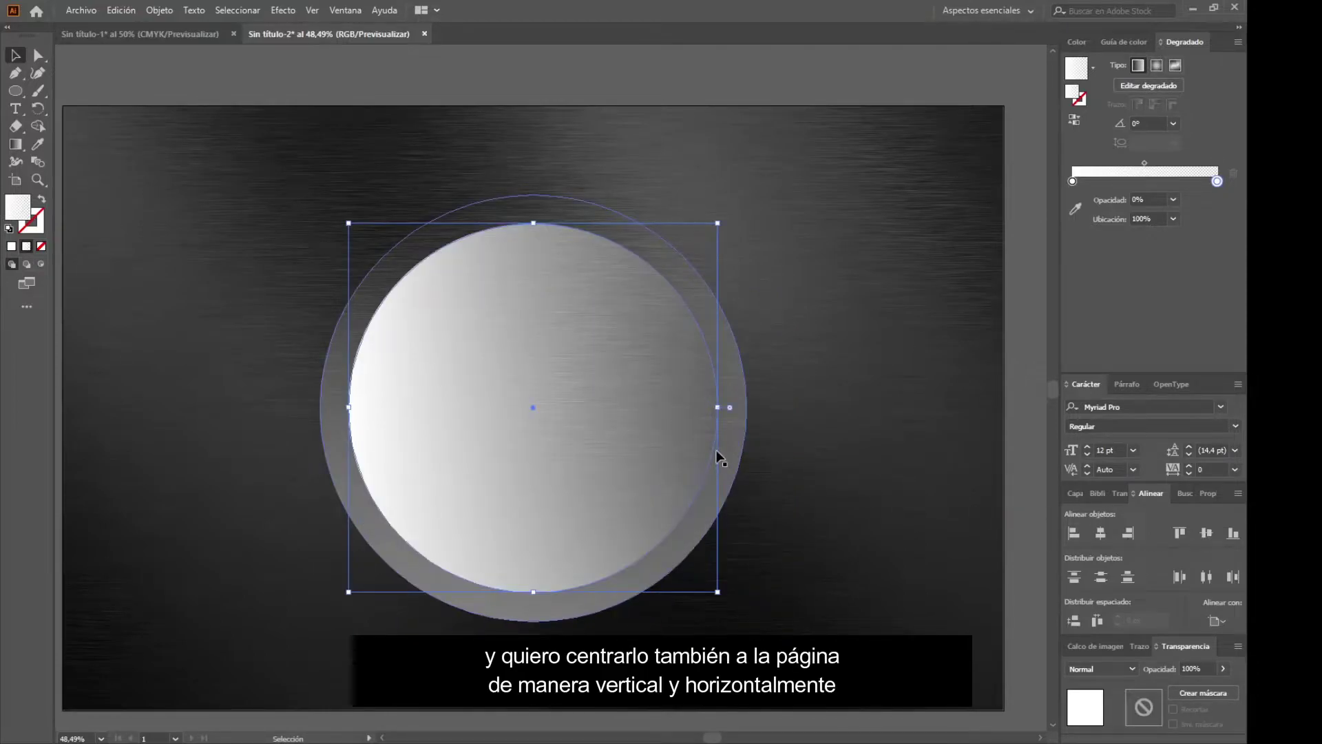
{"action": "double_click", "coordinate": [1073, 180]}
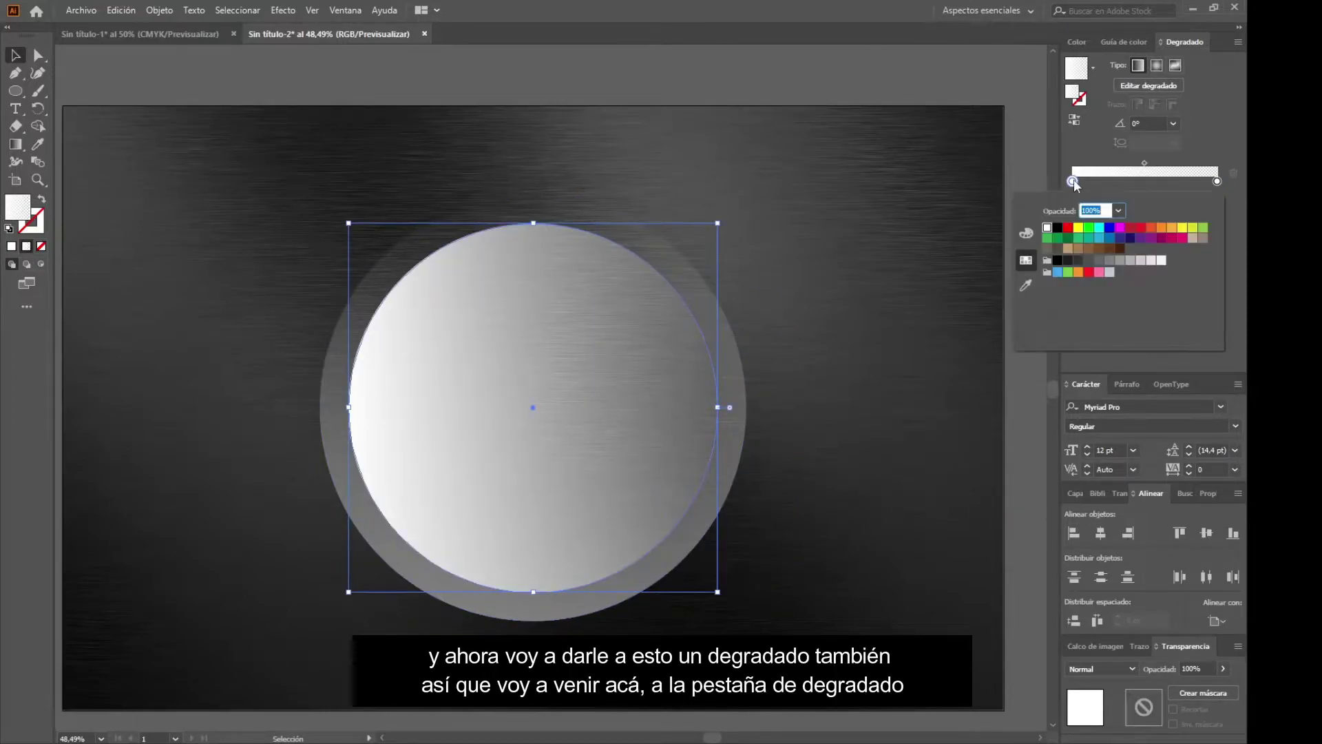
{"action": "left_click", "coordinate": [1069, 262]}
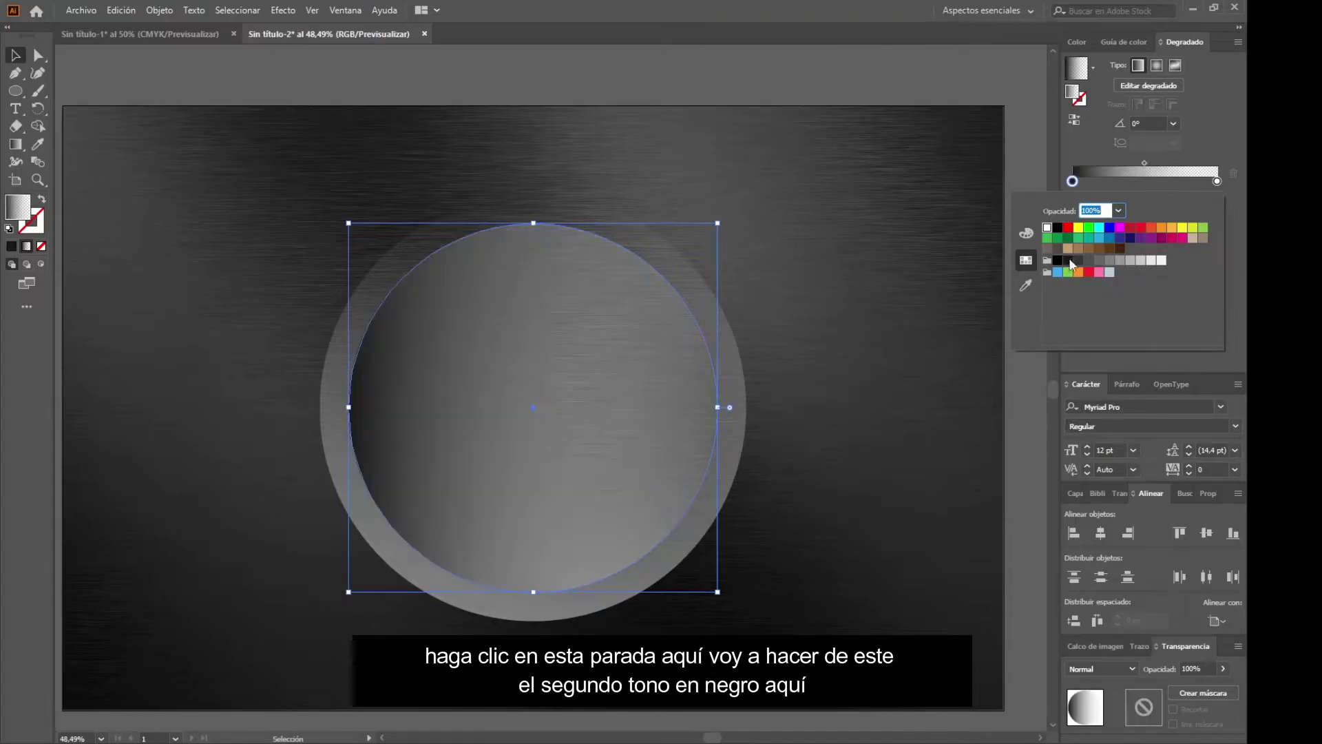
{"action": "double_click", "coordinate": [1217, 181]}
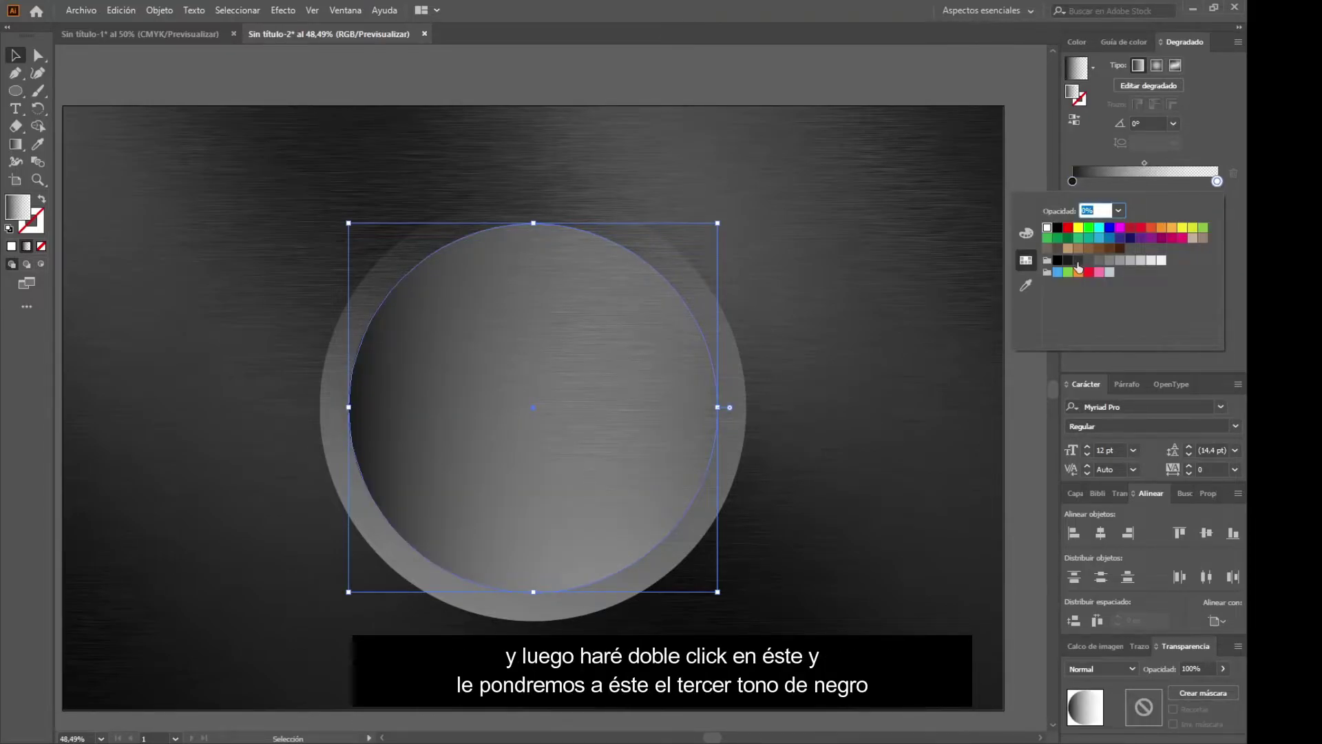
{"action": "left_click", "coordinate": [1079, 262]}
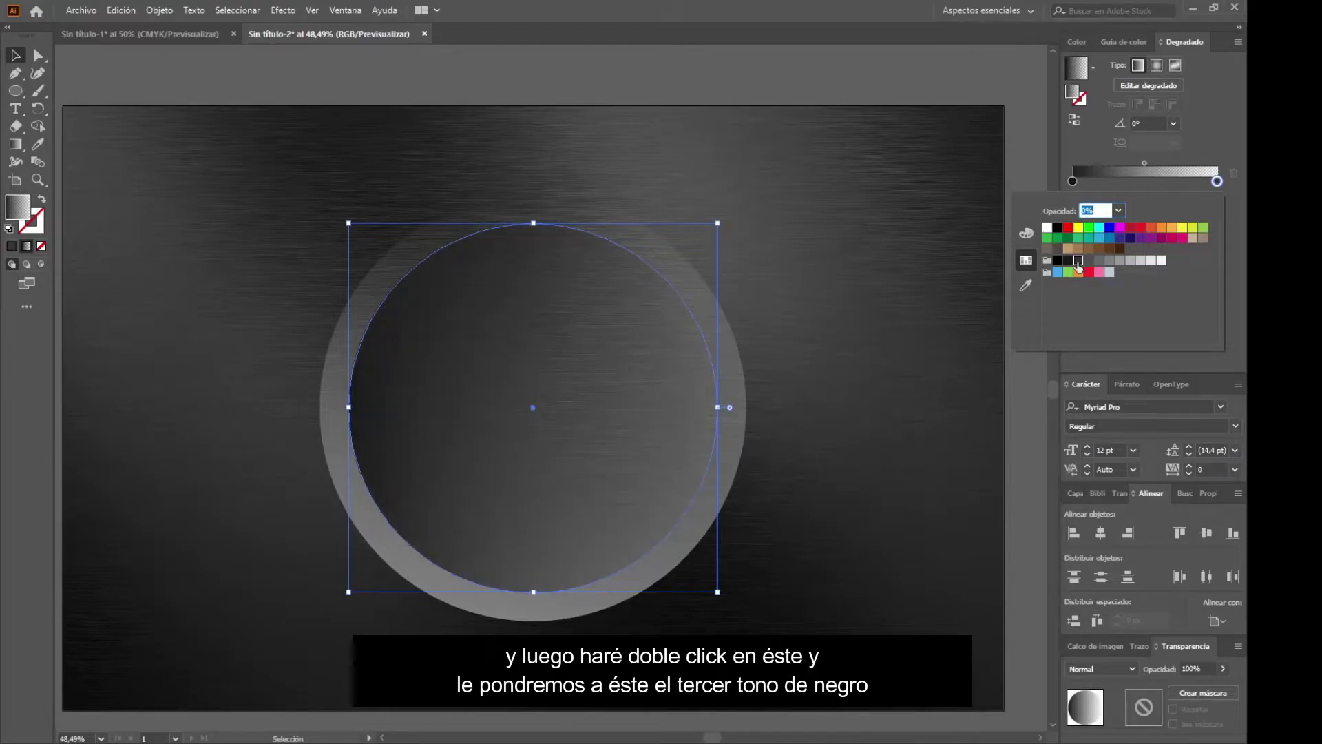
{"action": "left_click", "coordinate": [17, 58]}
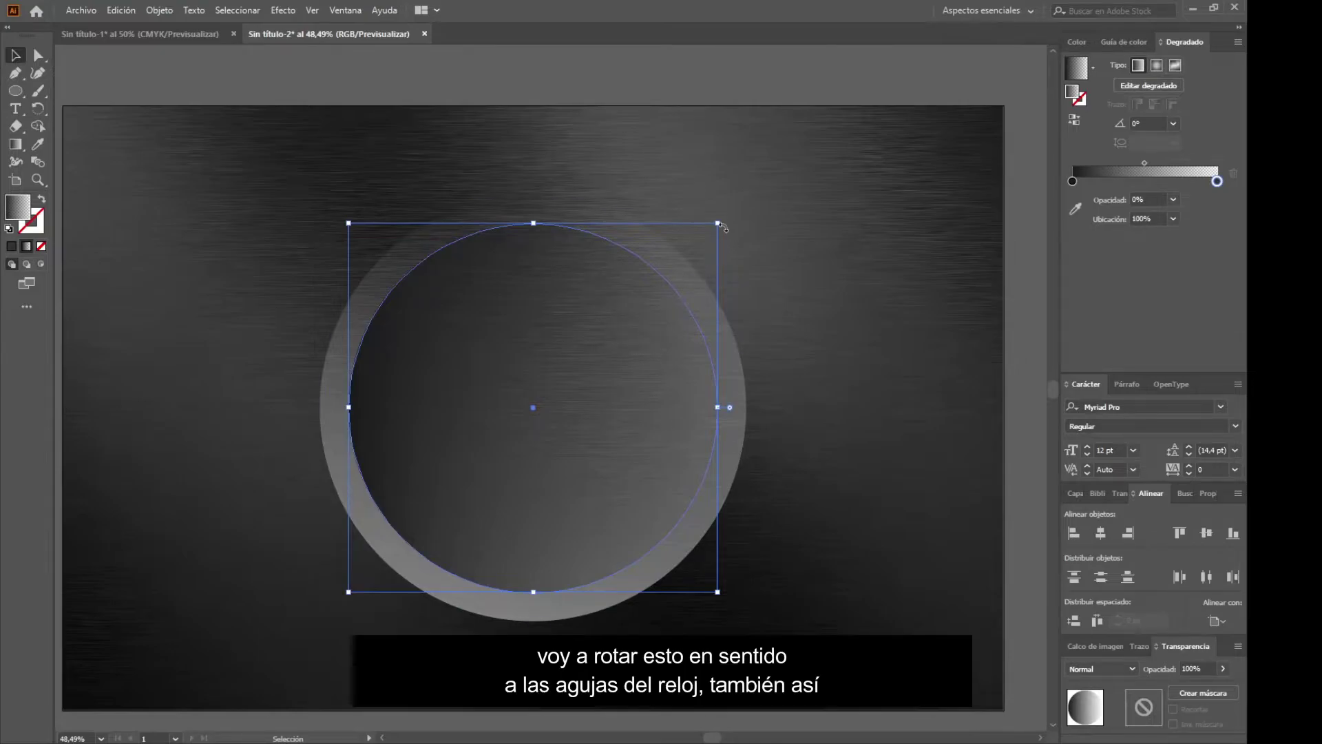
Rotate the dark circle so its gradient runs vertically, and make the left stop 100% opaque.
{"action": "left_click_drag", "start_coordinate": [725, 222], "coordinate": [679, 523]}
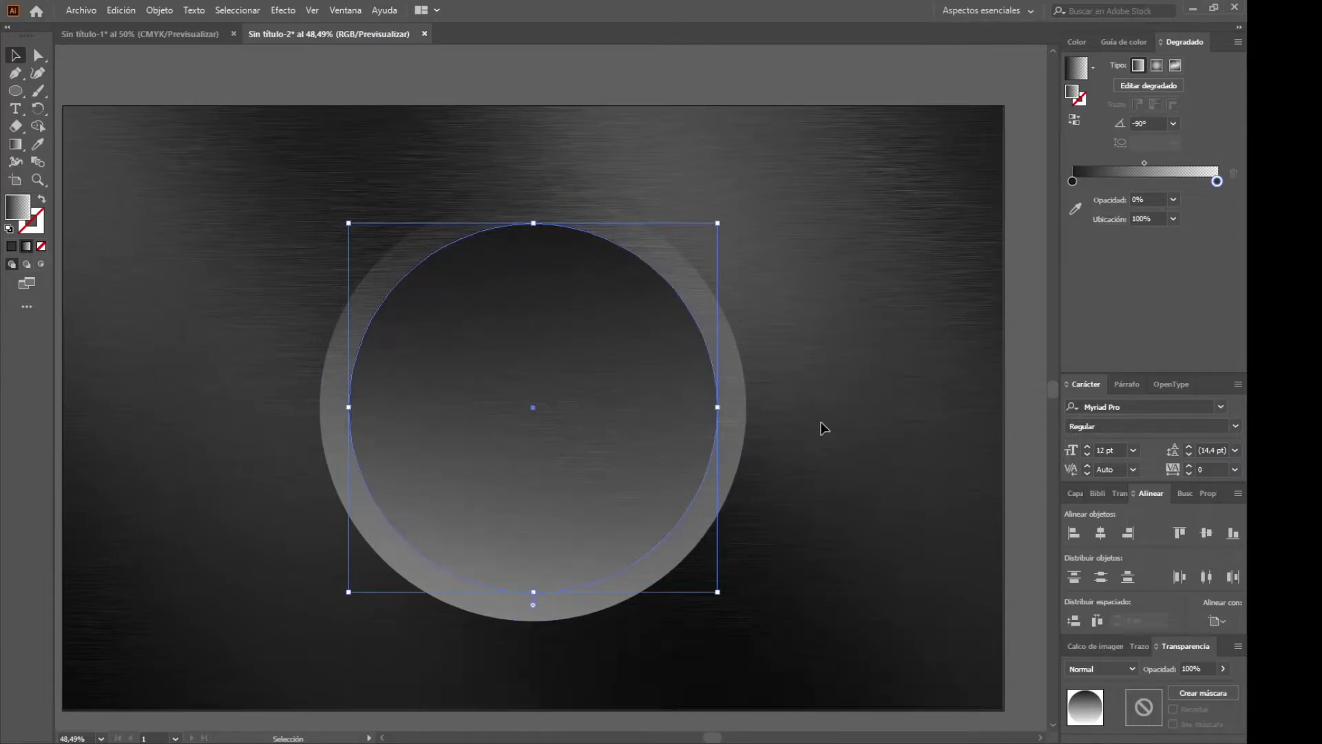
{"action": "left_click", "coordinate": [749, 469]}
{"action": "left_click", "coordinate": [682, 437]}
{"action": "left_click", "coordinate": [1173, 200]}
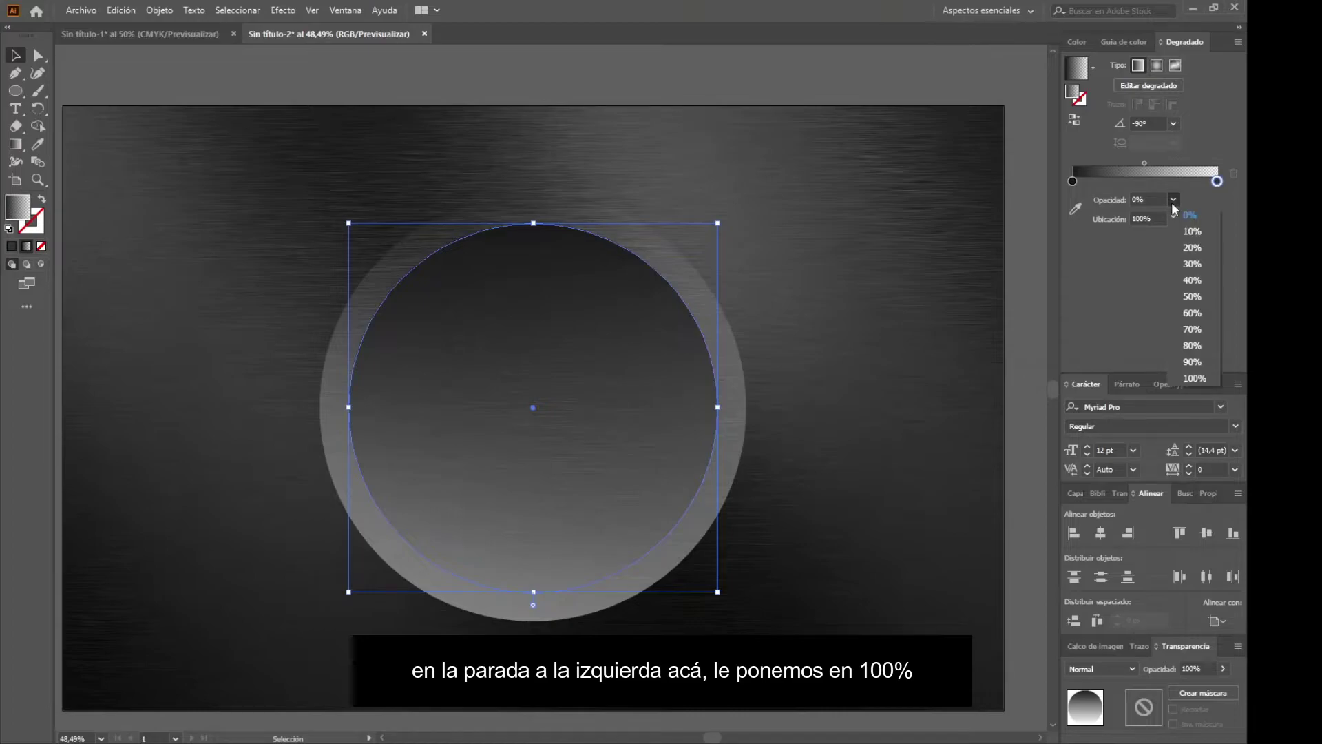
{"action": "left_click", "coordinate": [1194, 378]}
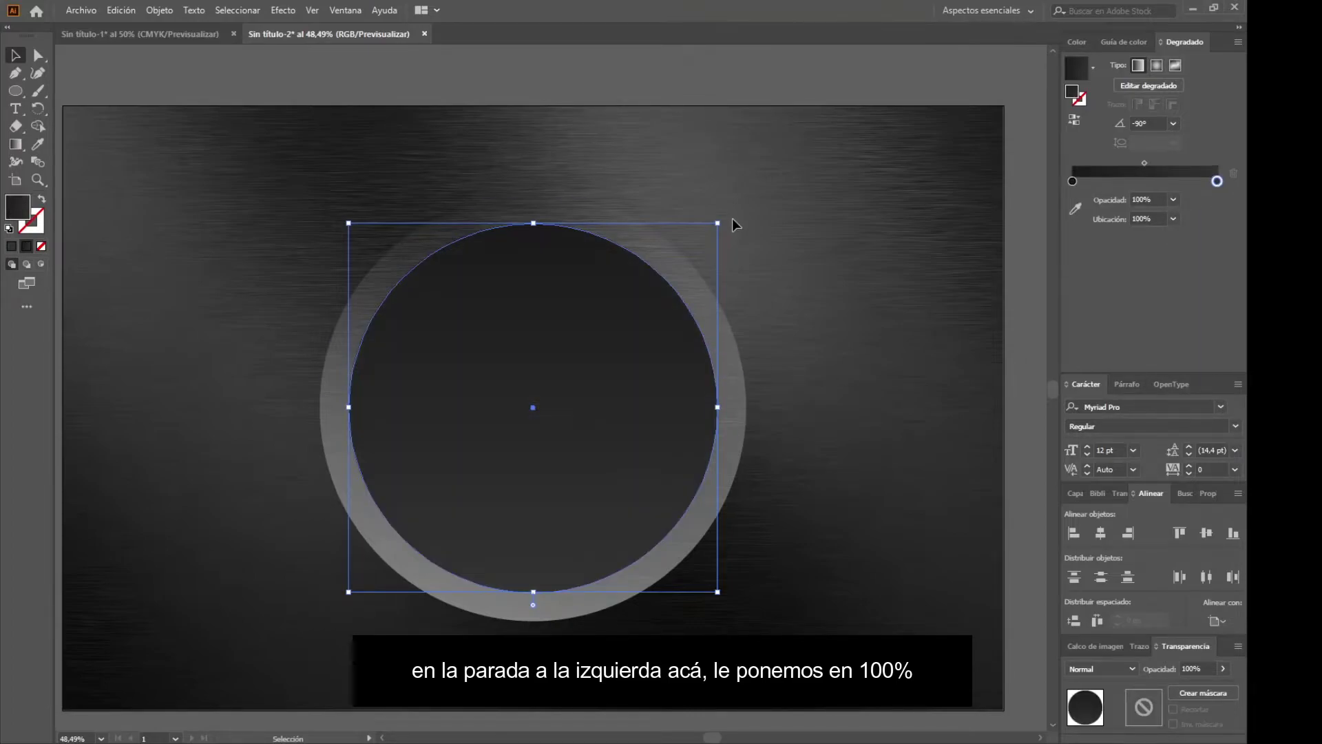
{"action": "mouse_move", "coordinate": [722, 218]}
{"action": "left_mouse_down"}
{"action": "mouse_move", "coordinate": [394, 249]}
{"action": "mouse_move", "coordinate": [353, 525]}
{"action": "left_mouse_up"}
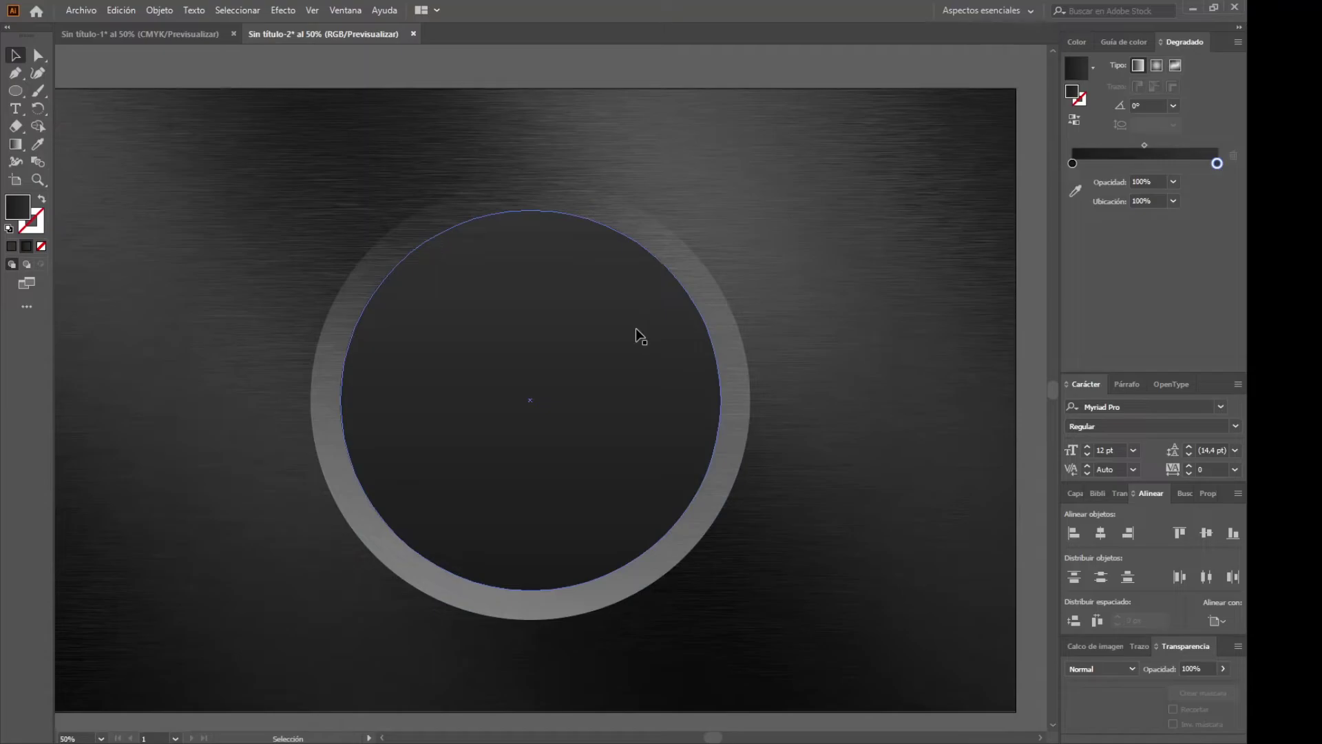
Paste a copy of the dark circle in place, shrink it, and rotate it to flip its gradient.
{"action": "left_click", "coordinate": [530, 400]}
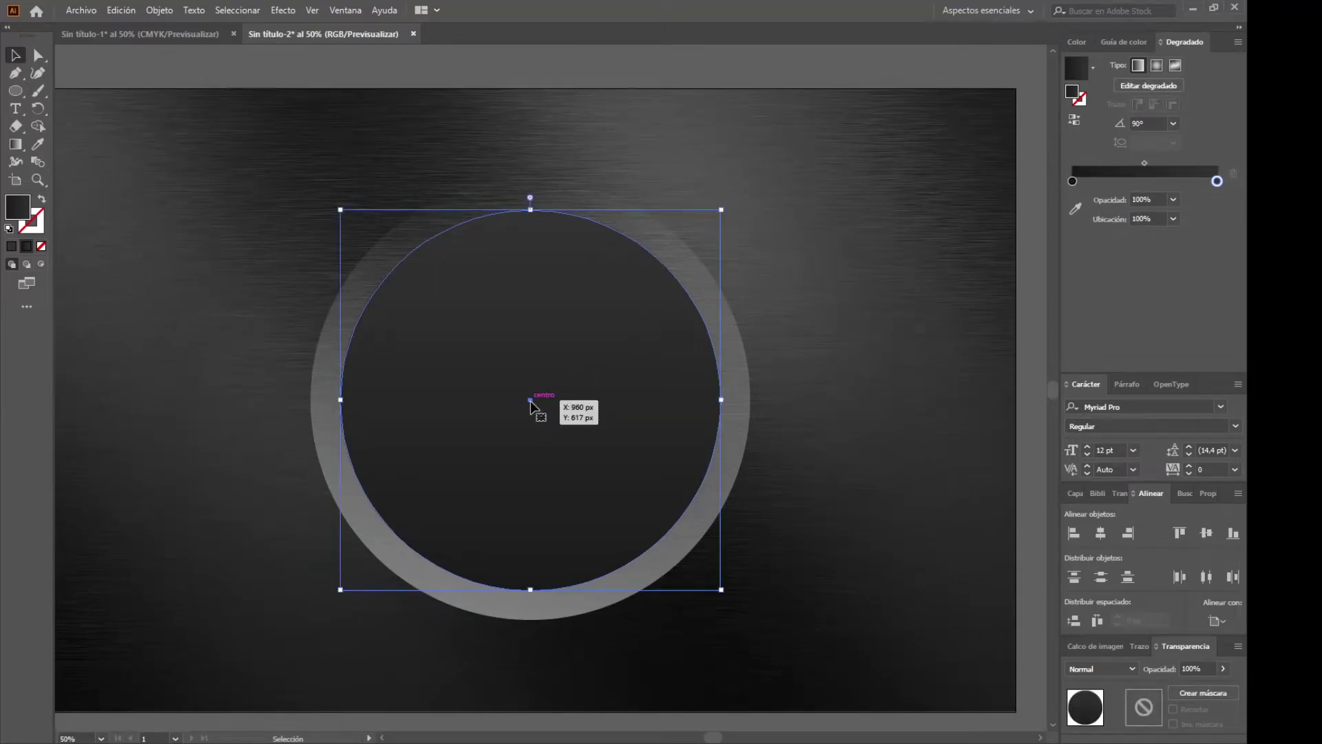
{"action": "key", "text": "ctrl+c"}
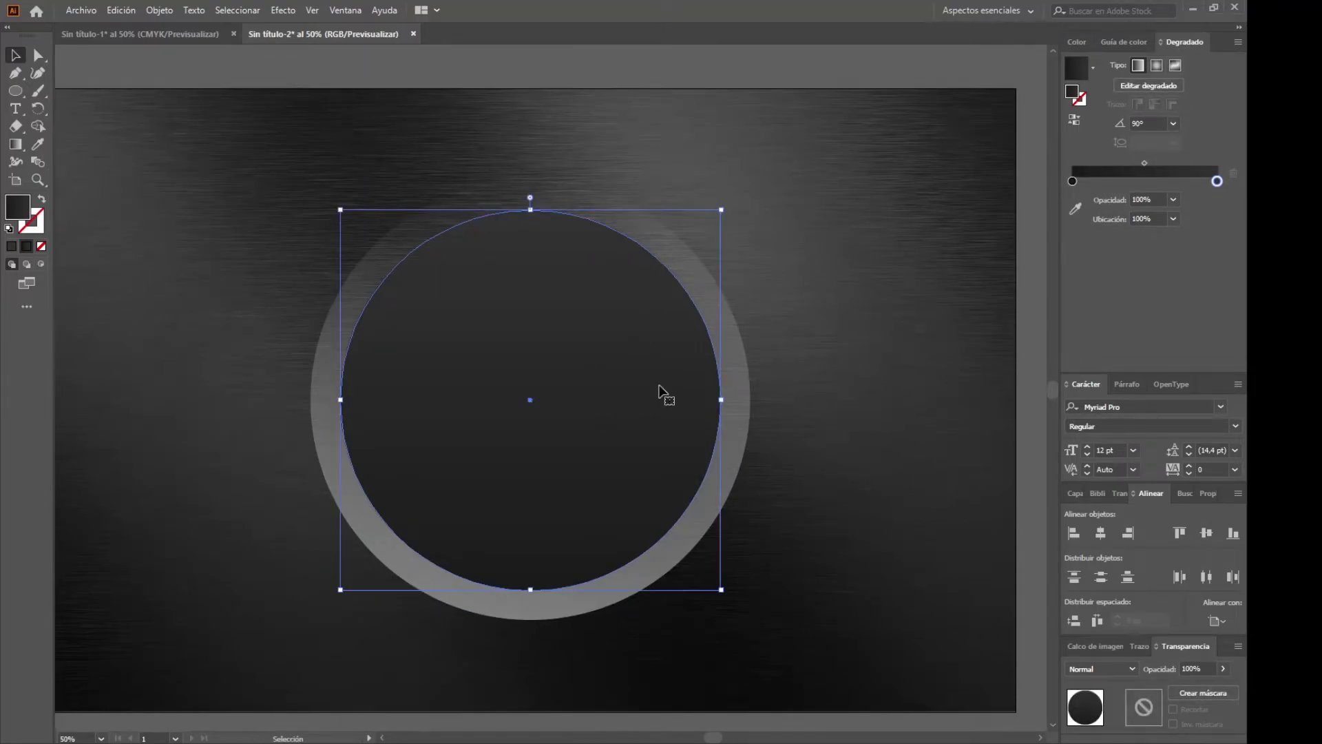
{"action": "key", "text": "ctrl+shift+v"}
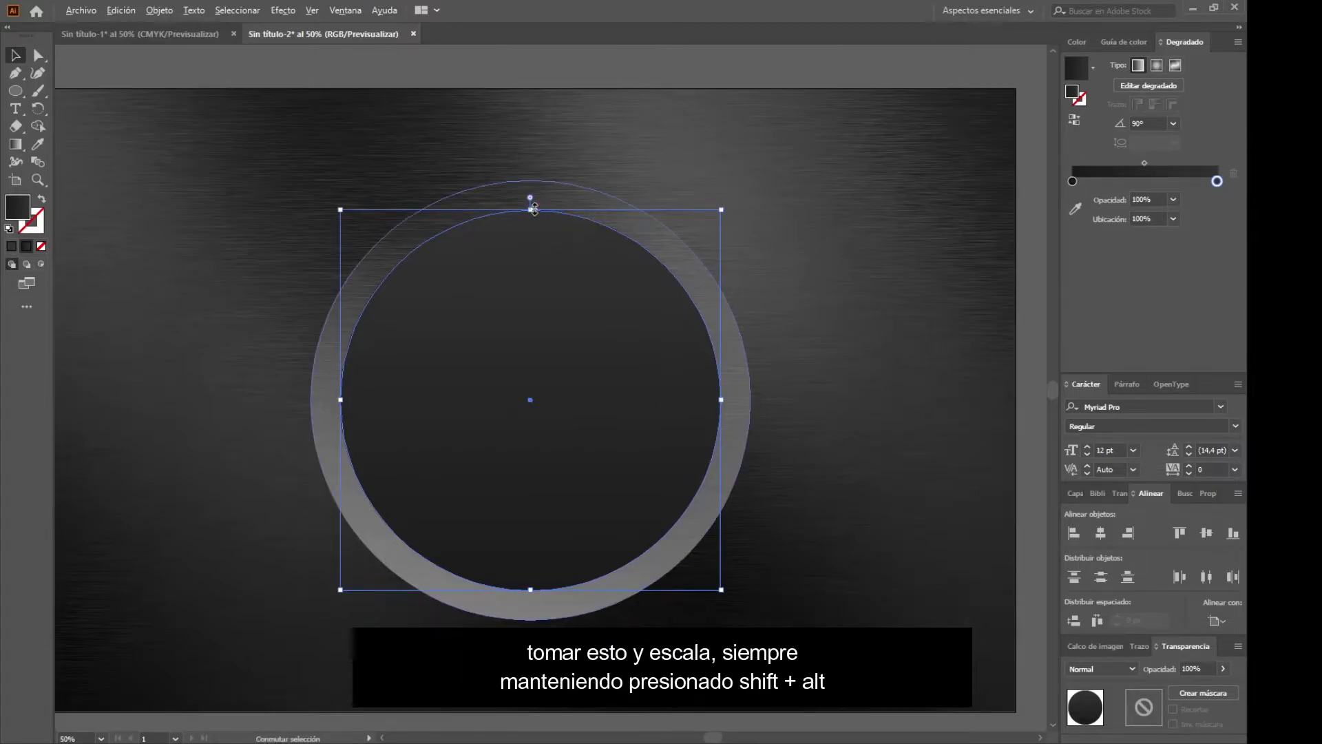
{"action": "left_click_drag", "start_coordinate": [535, 209], "coordinate": [527, 259]}
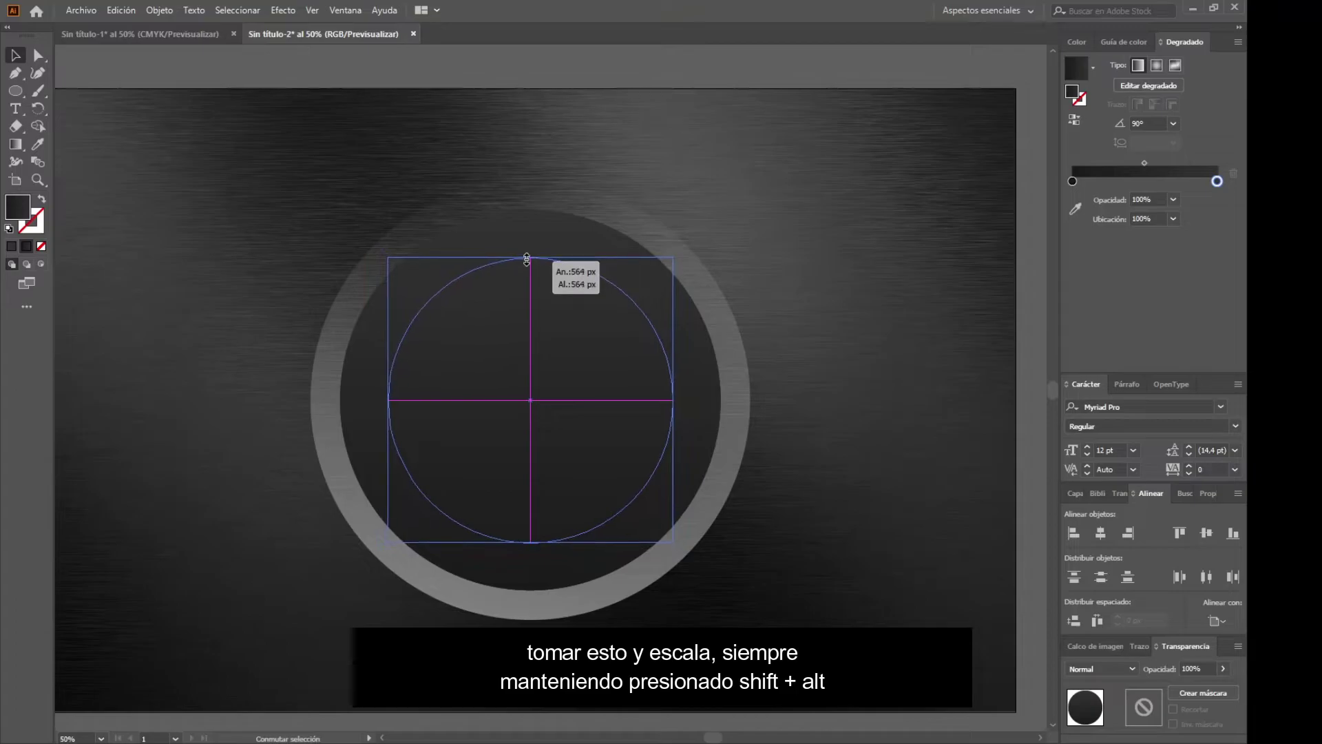
{"action": "left_click_drag", "start_coordinate": [527, 259], "coordinate": [526, 257]}
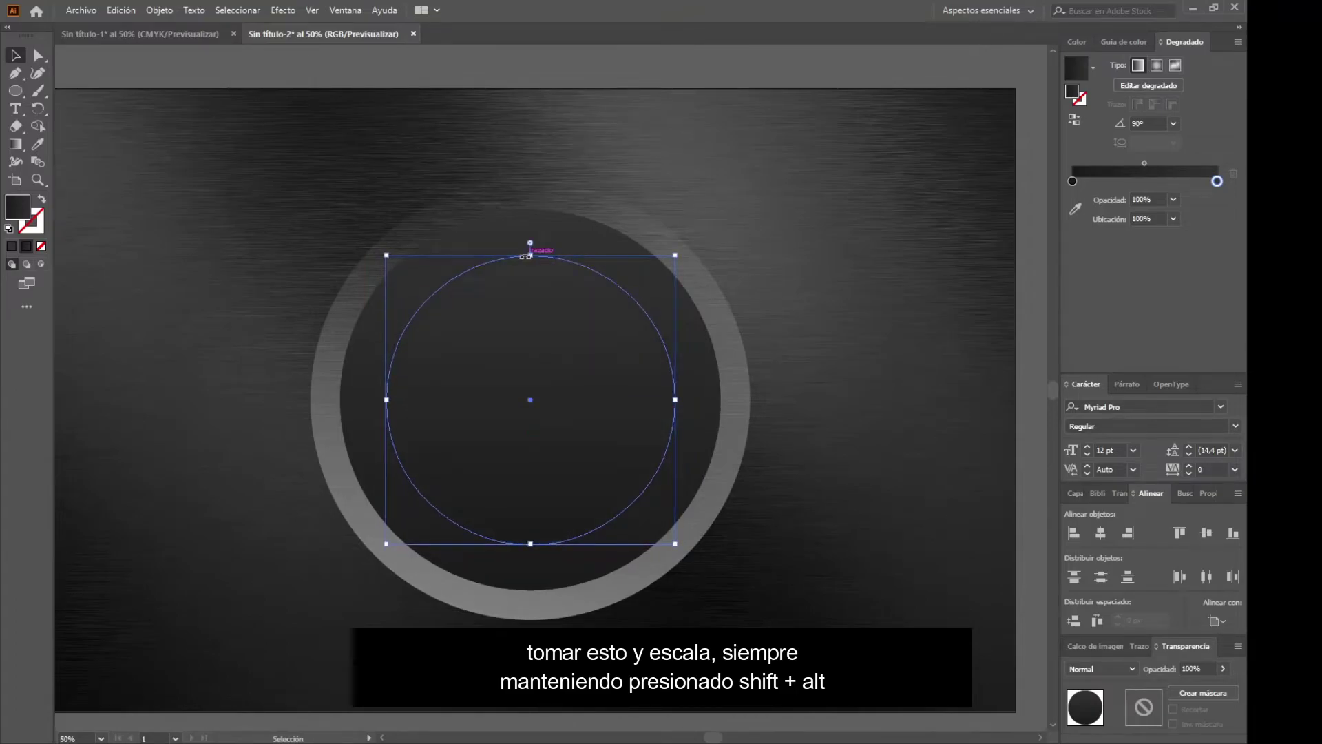
{"action": "mouse_move", "coordinate": [680, 252]}
{"action": "left_mouse_down"}
{"action": "mouse_move", "coordinate": [688, 406]}
{"action": "mouse_move", "coordinate": [443, 540]}
{"action": "left_mouse_up"}
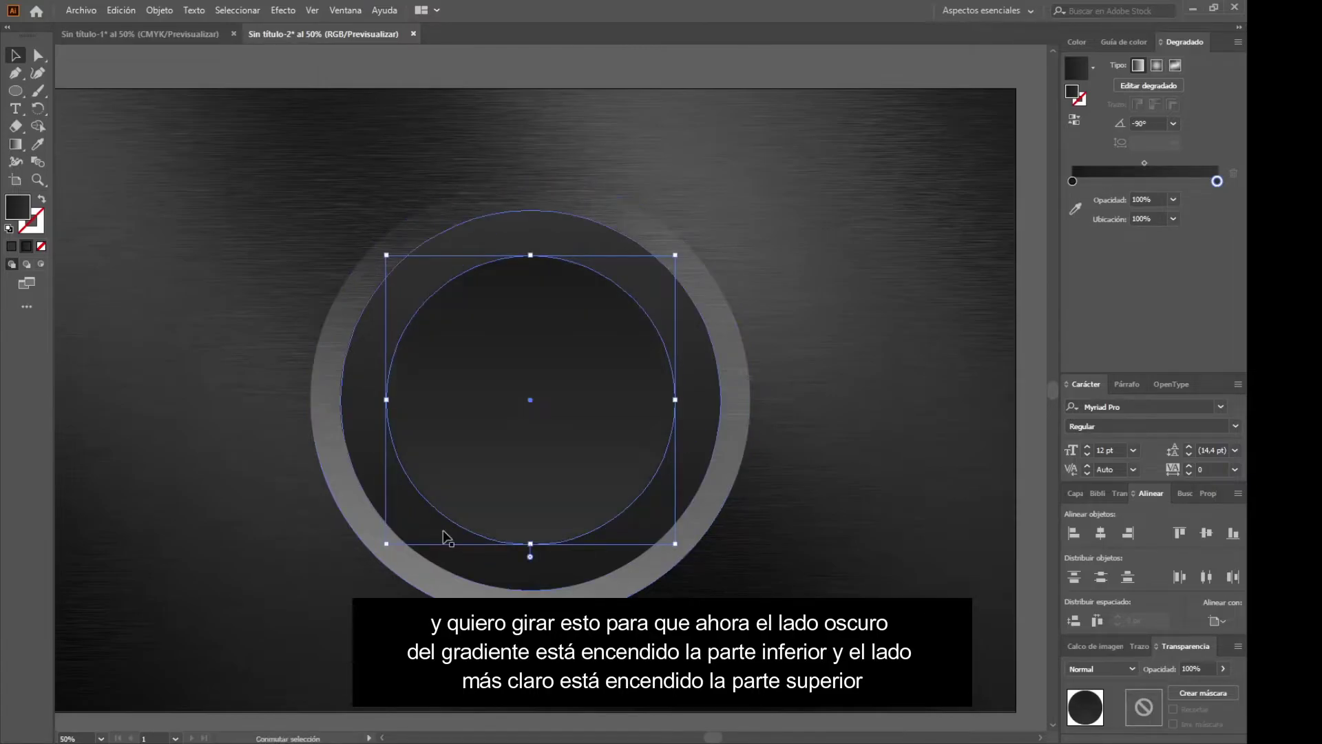
{"action": "left_click", "coordinate": [790, 355]}
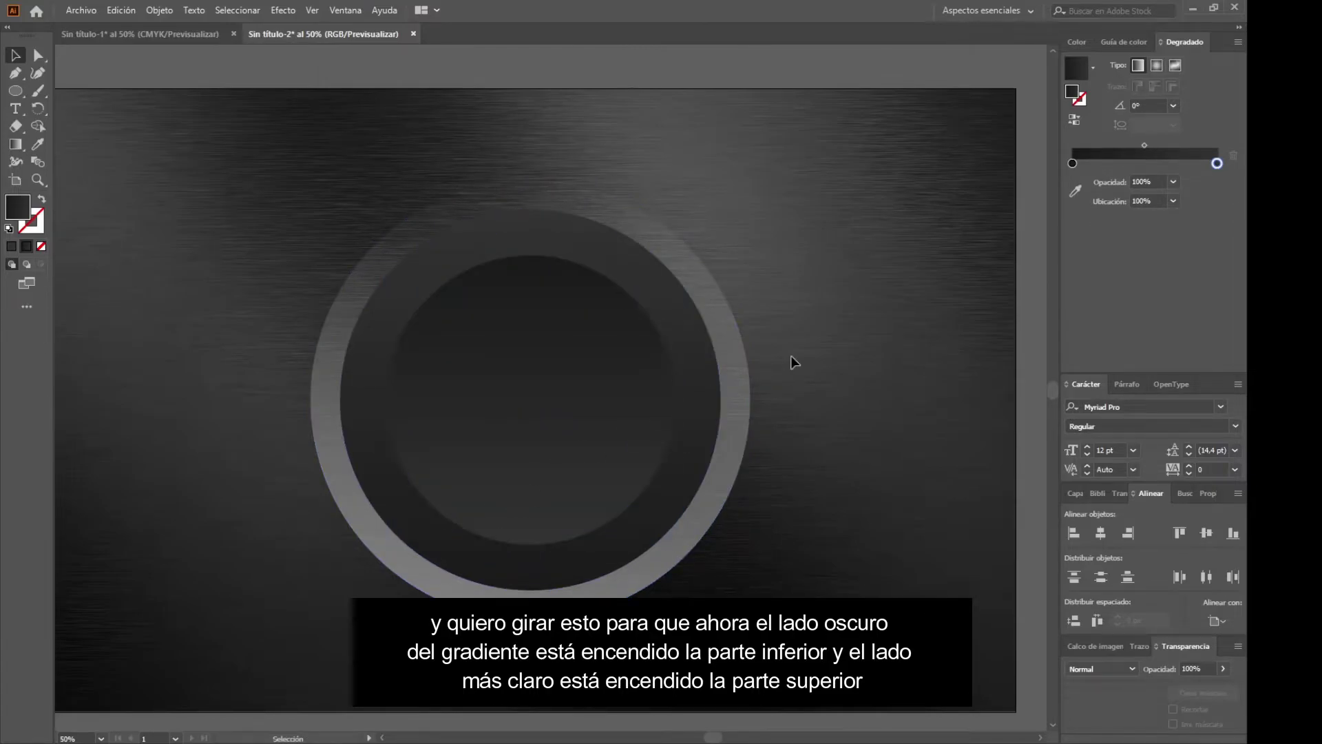
Enlarge the dark inner circle to about 846 px, leaving only a thin light rim.
{"action": "scroll", "coordinate": [600, 391], "scroll_direction": "up", "scroll_amount": 1}
{"action": "scroll", "coordinate": [570, 352], "scroll_direction": "down", "scroll_amount": 1}
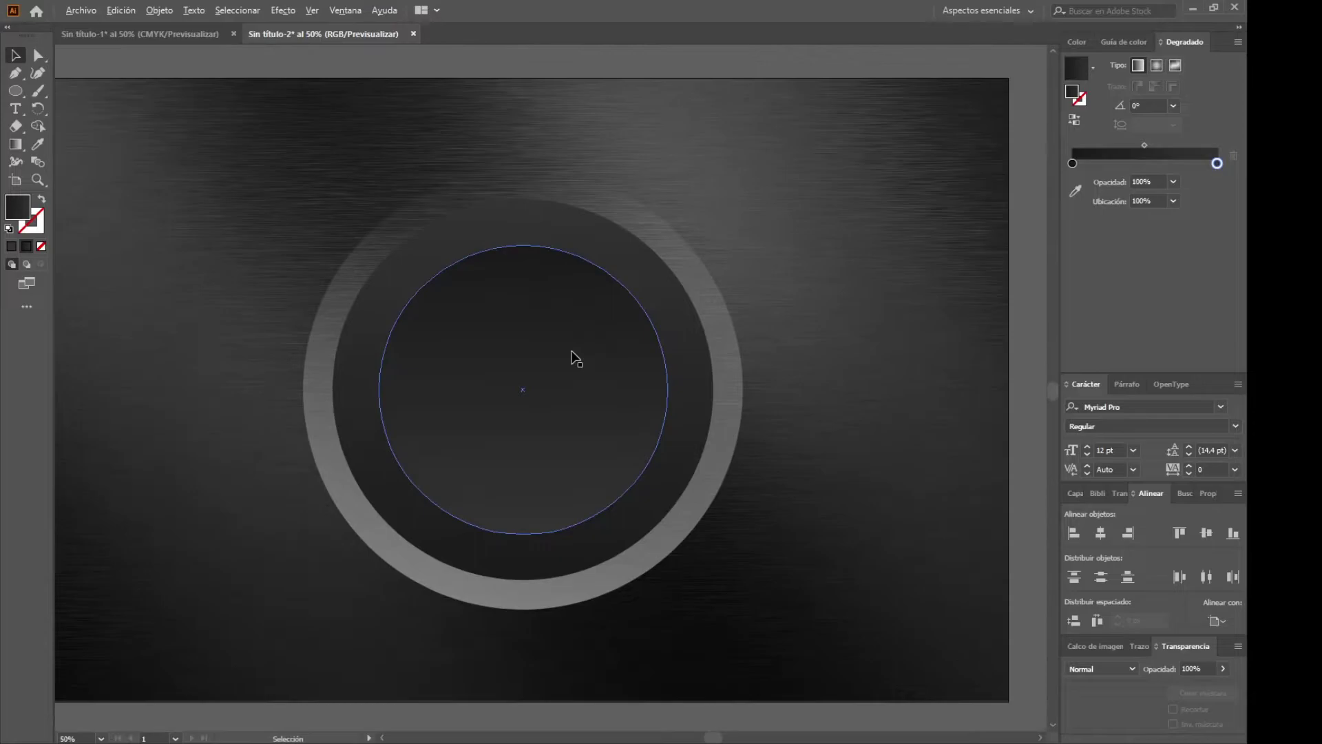
{"action": "left_click", "coordinate": [522, 387]}
{"action": "left_click_drag", "start_coordinate": [523, 244], "coordinate": [523, 176]}
Paste a copy of the large dark circle in place and shrink it to about 494 px.
{"action": "left_click", "coordinate": [777, 287]}
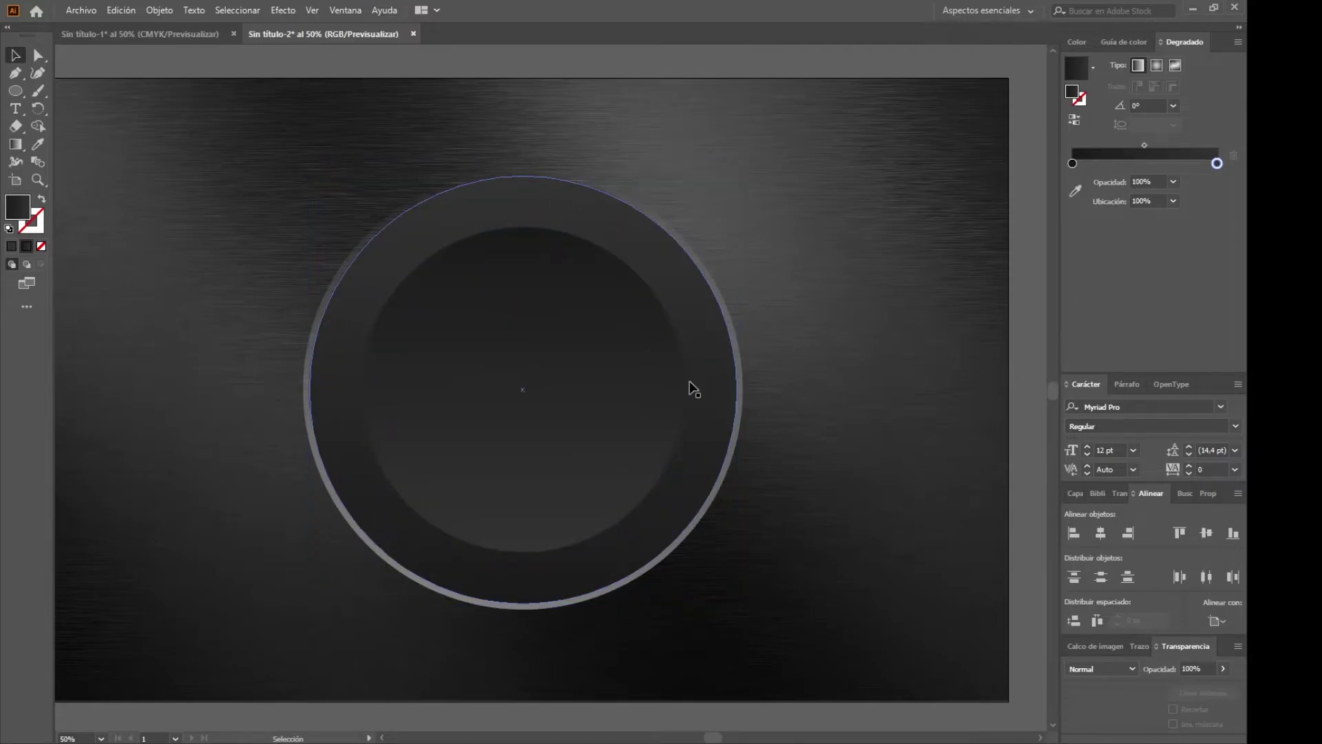
{"action": "left_click", "coordinate": [704, 371]}
{"action": "key", "text": "ctrl+c"}
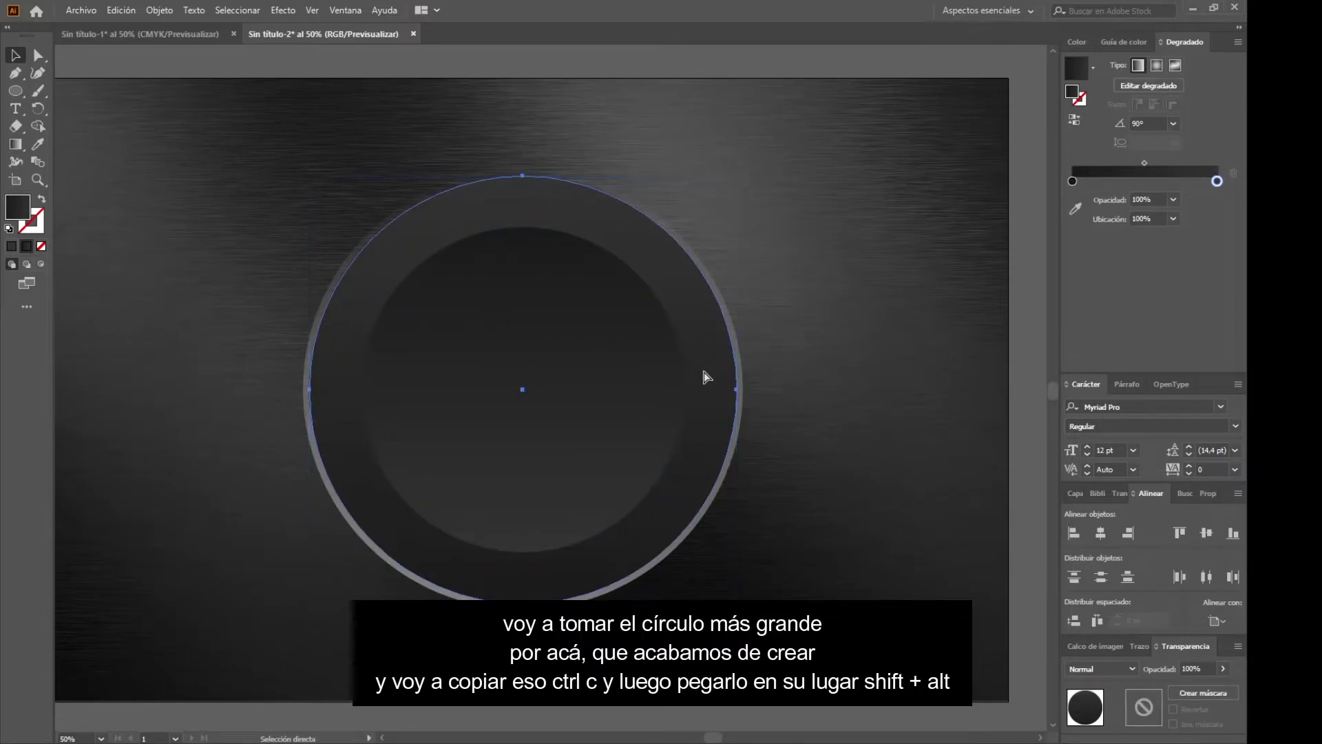
{"action": "key", "text": "ctrl+shift+v"}
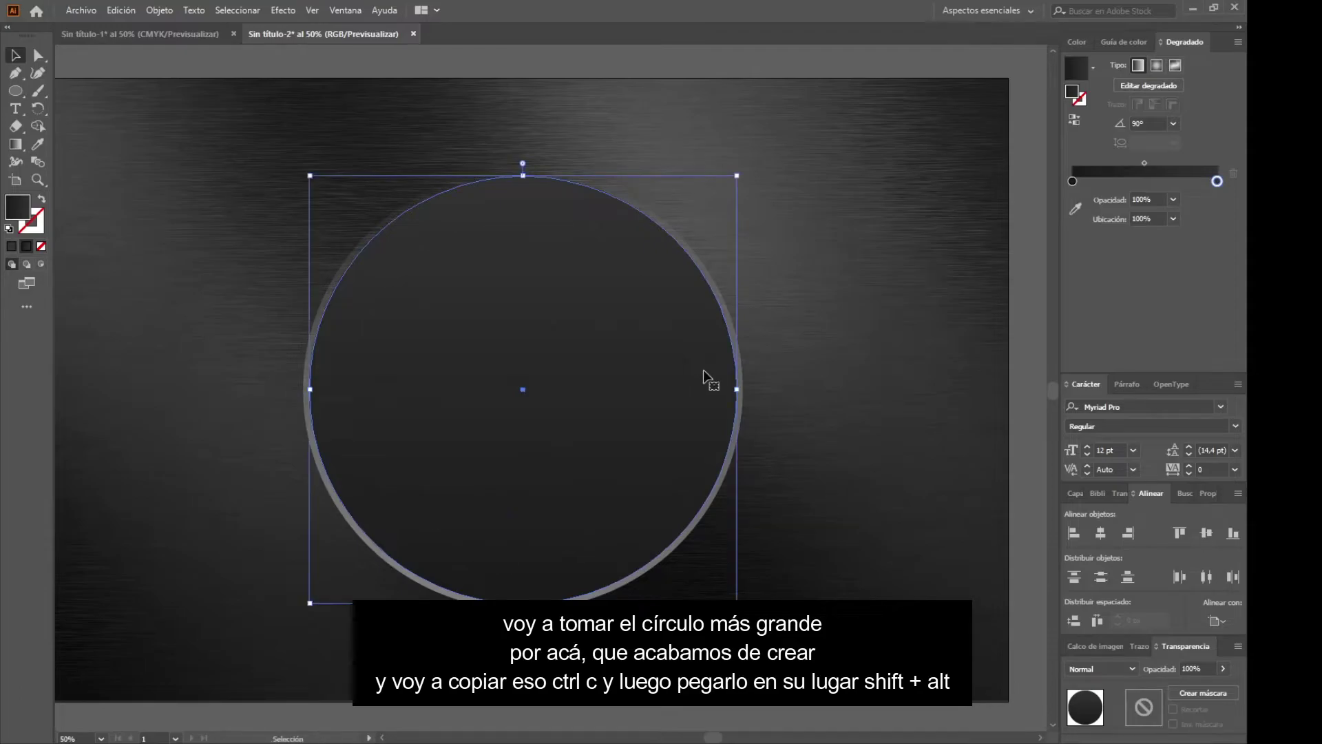
{"action": "left_click_drag", "start_coordinate": [524, 175], "coordinate": [523, 267]}
{"action": "left_click", "coordinate": [786, 252]}
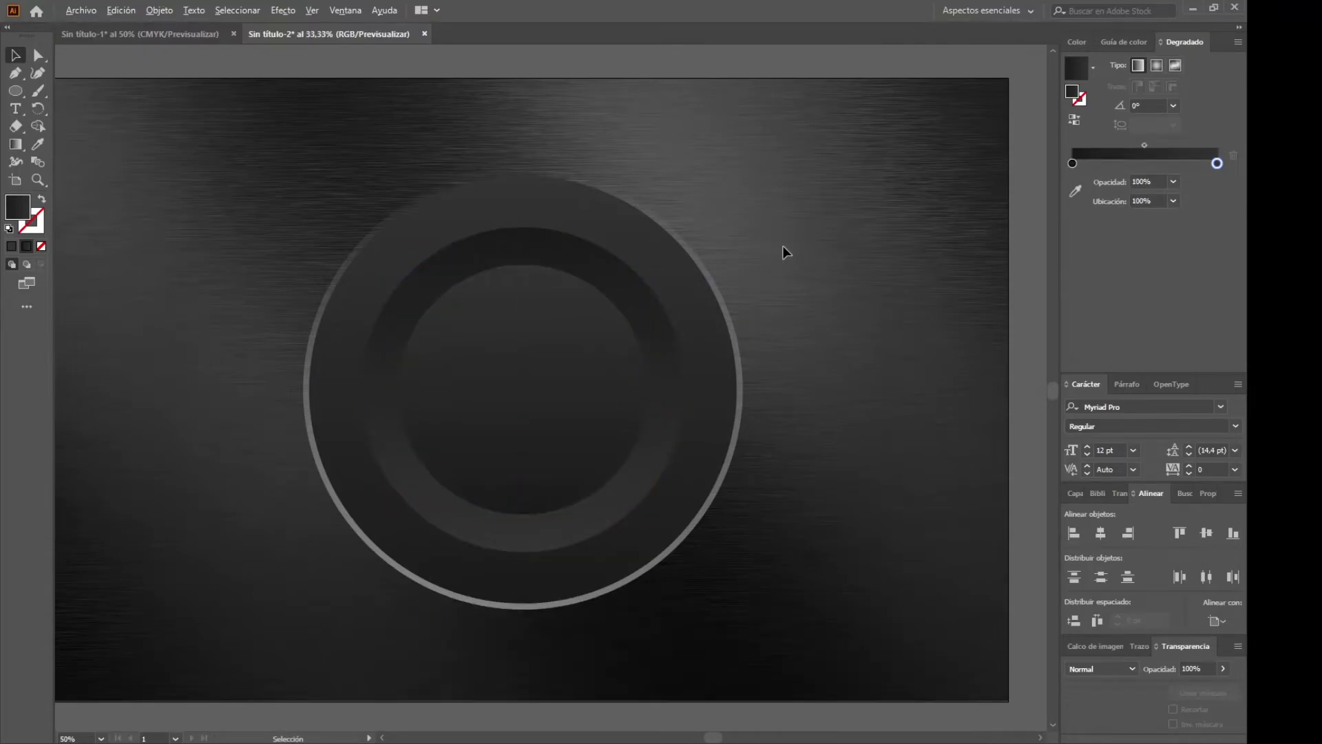
{"action": "scroll", "coordinate": [805, 272], "scroll_direction": "down", "scroll_amount": 1}
{"action": "scroll", "coordinate": [796, 304], "scroll_direction": "up", "scroll_amount": 1}
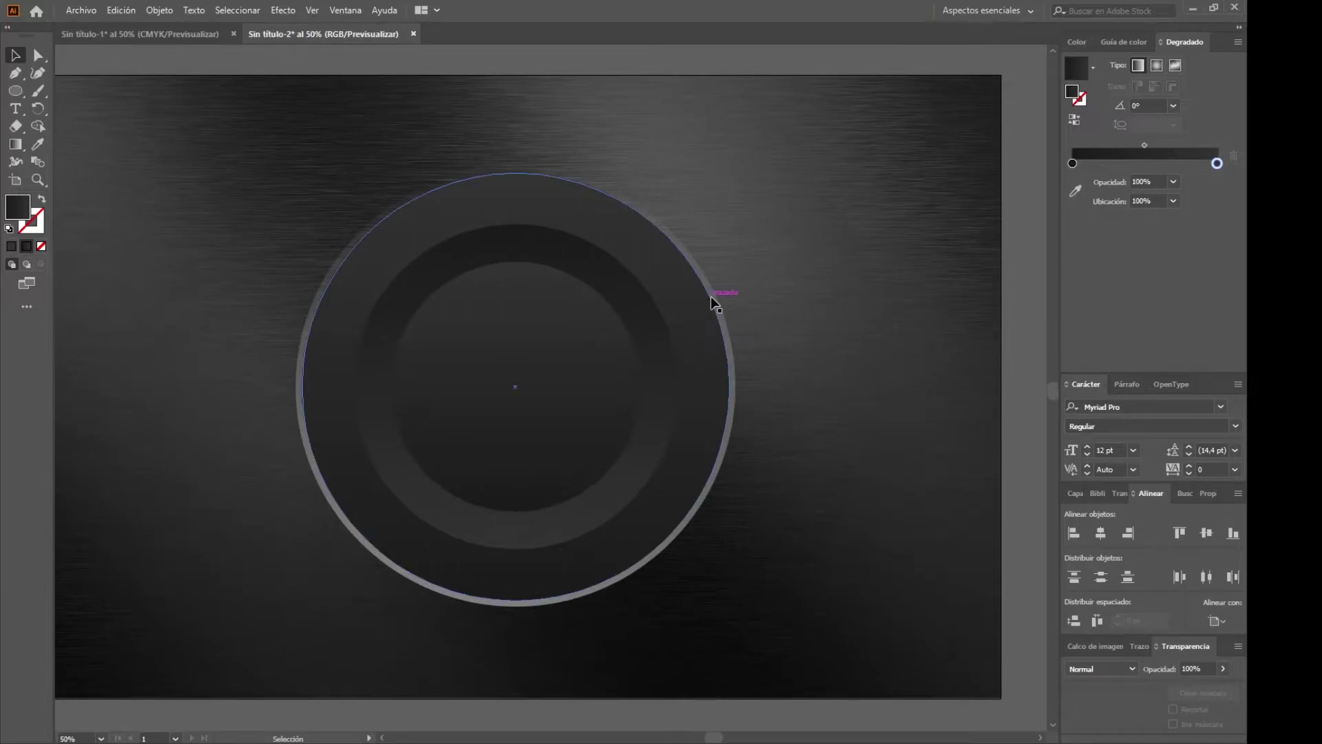
{"action": "scroll", "coordinate": [576, 350], "scroll_direction": "up", "scroll_amount": 1}
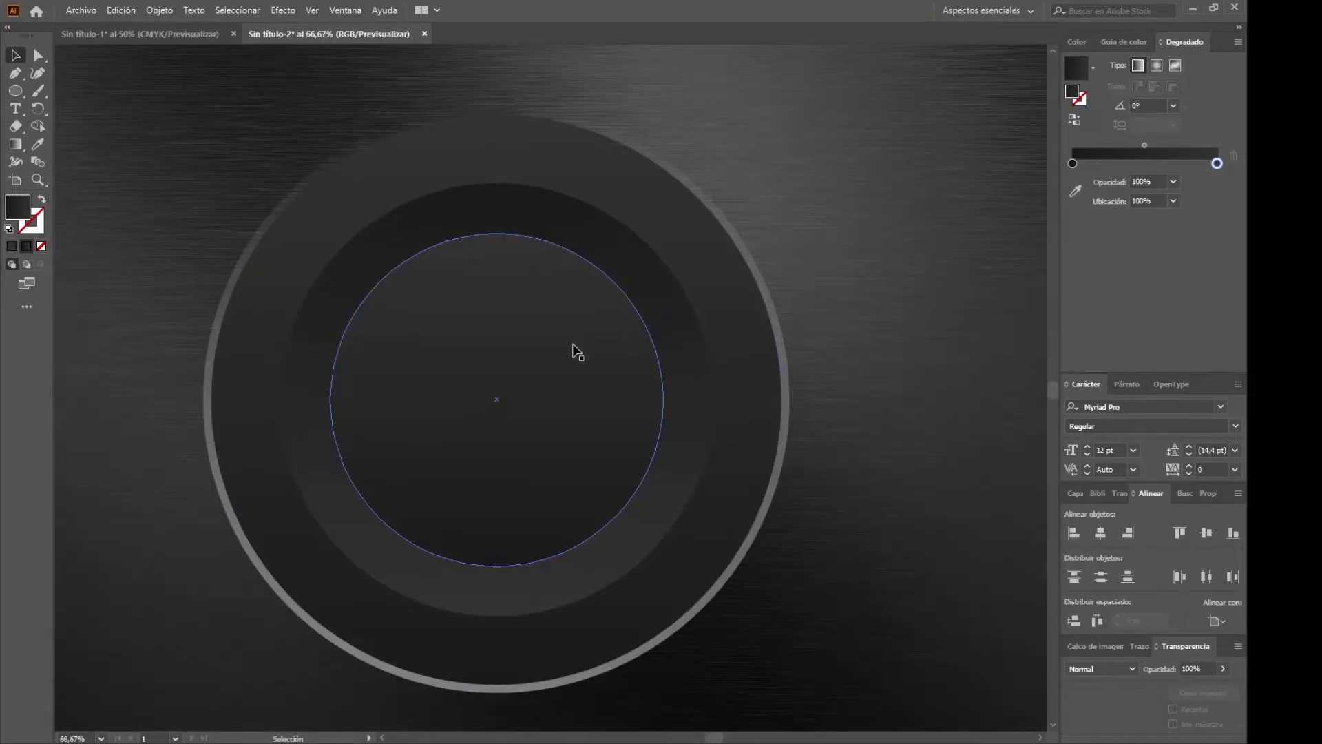
Duplicate the white gradient ring in place.
{"action": "left_click", "coordinate": [492, 692]}
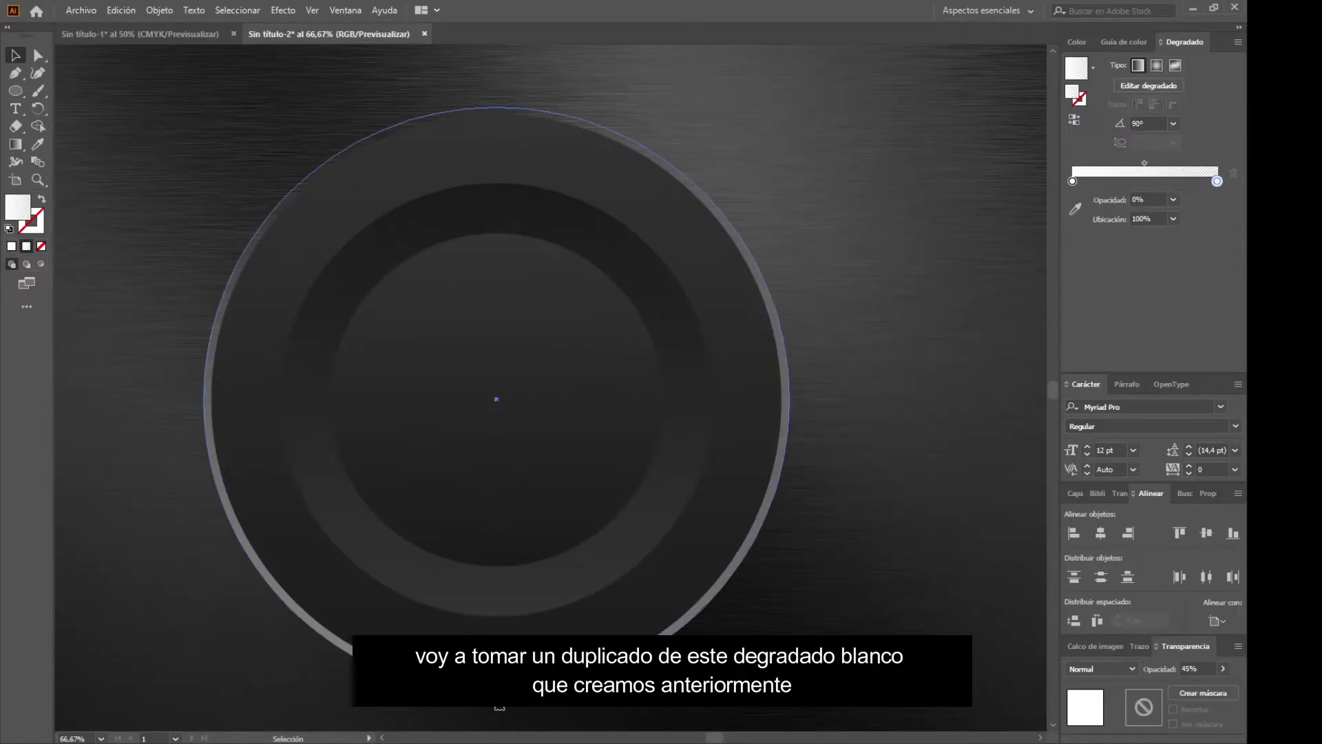
{"action": "key", "text": "ctrl+c"}
{"action": "key", "text": "ctrl"}
{"action": "key", "text": "ctrl+f"}
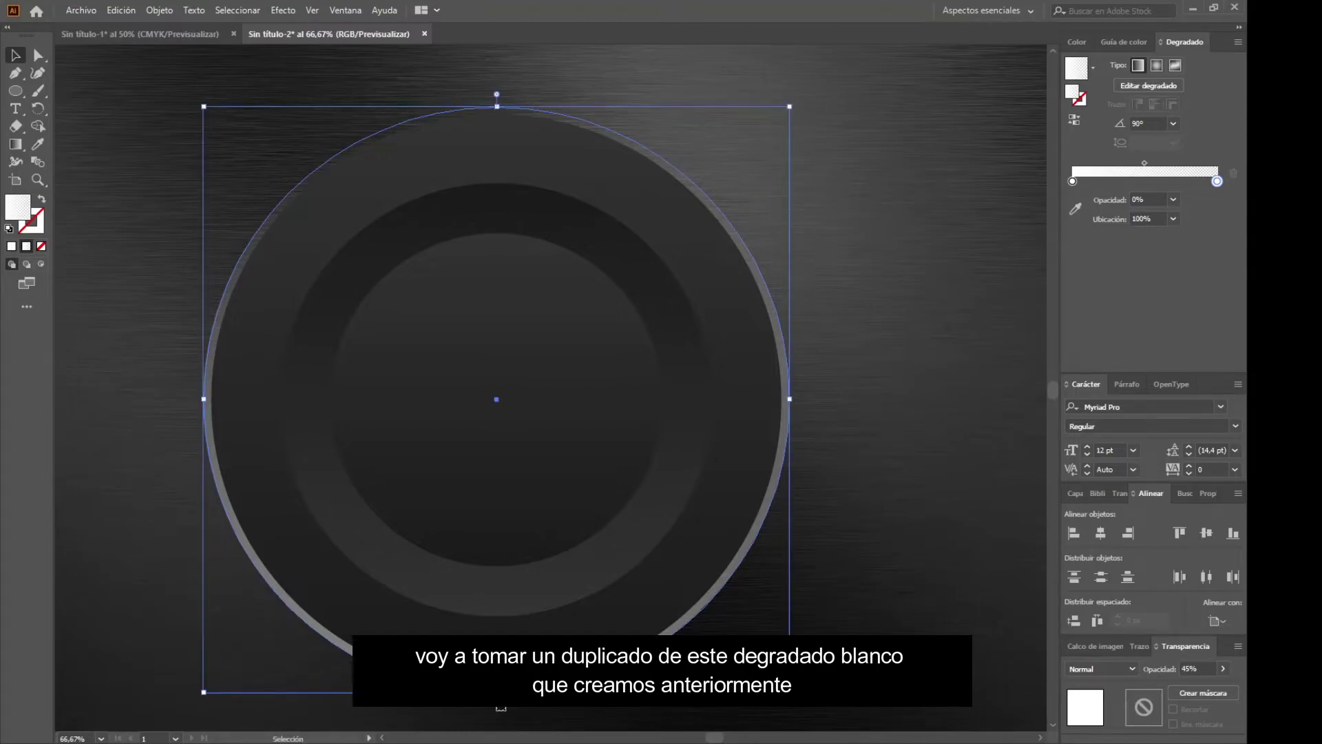
{"action": "key", "text": "ctrl"}
{"action": "key", "text": "ctrl"}
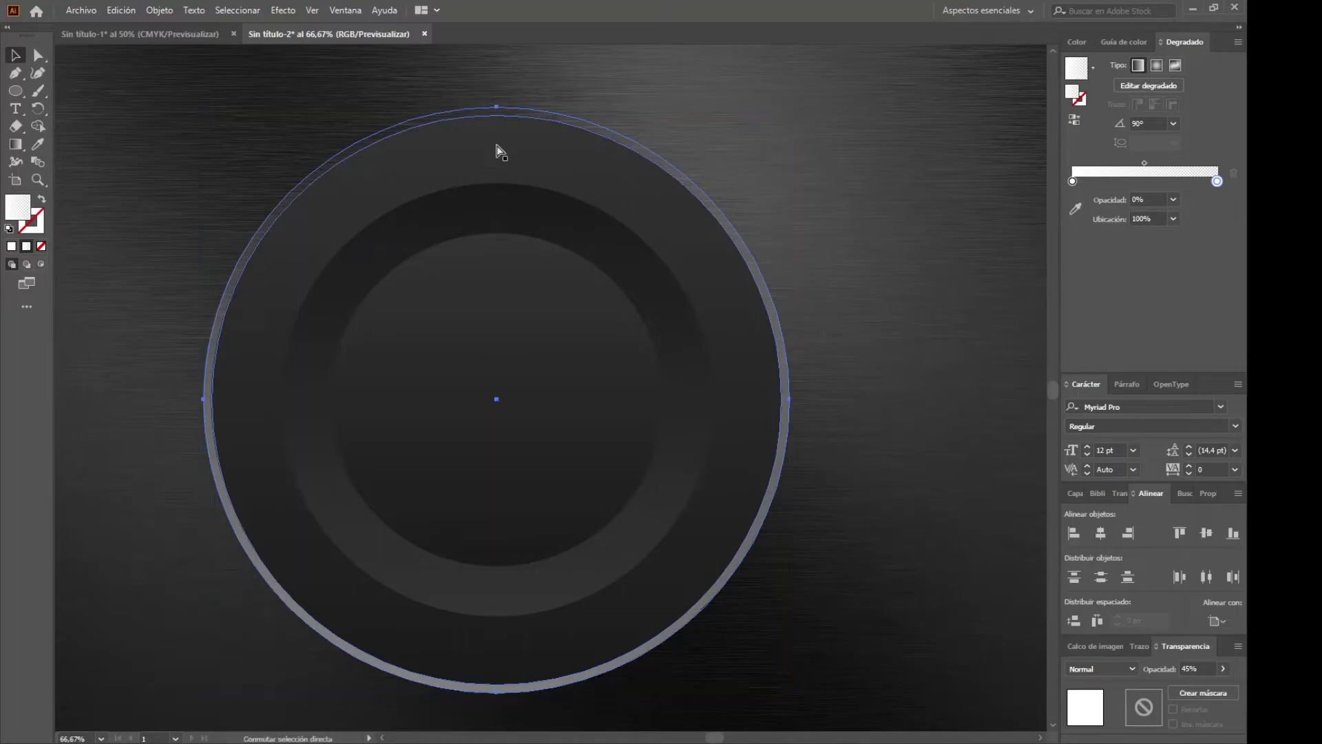
{"action": "key", "text": "ctrl+shift+alt+v"}
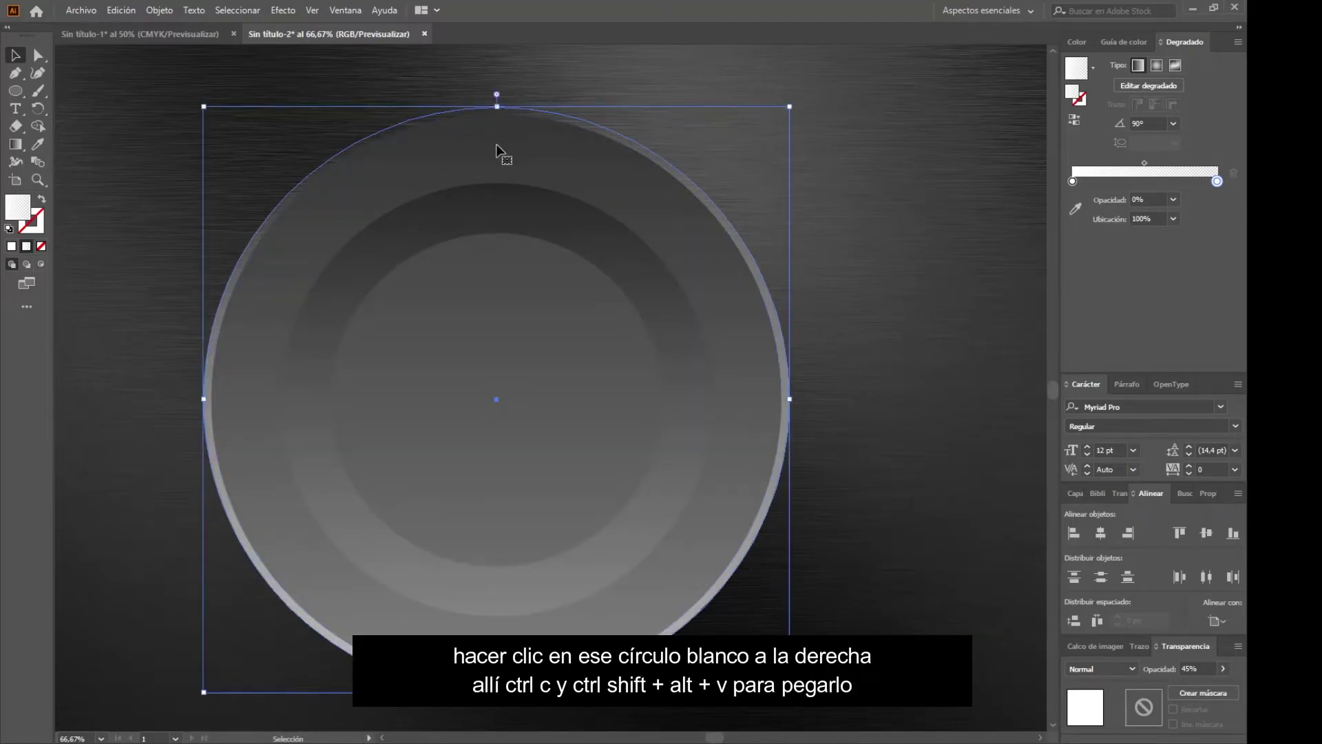
Shrink the ring copy to about 520 px and send it behind the inner disc.
{"action": "left_click_drag", "start_coordinate": [496, 108], "coordinate": [495, 229]}
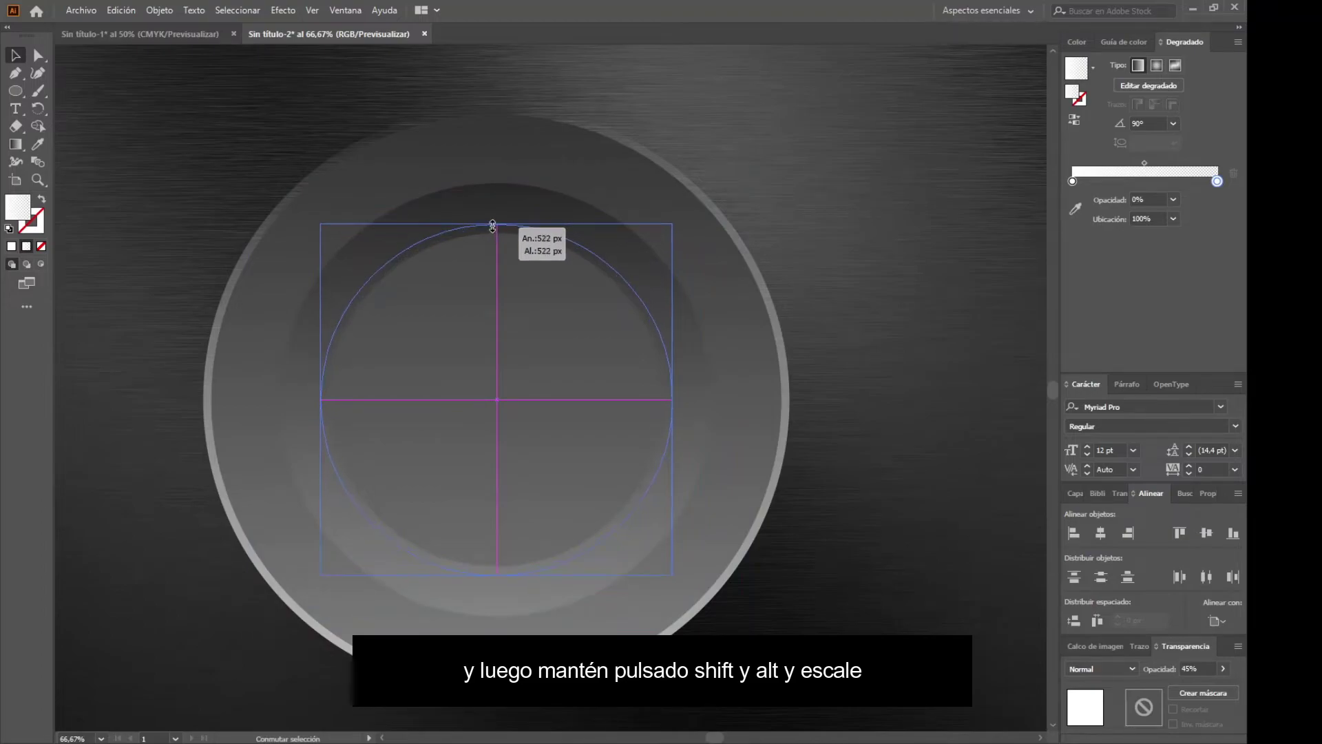
{"action": "left_click_drag", "start_coordinate": [495, 229], "coordinate": [496, 220]}
{"action": "right_click", "coordinate": [495, 278]}
{"action": "mouse_move", "coordinate": [581, 535]}
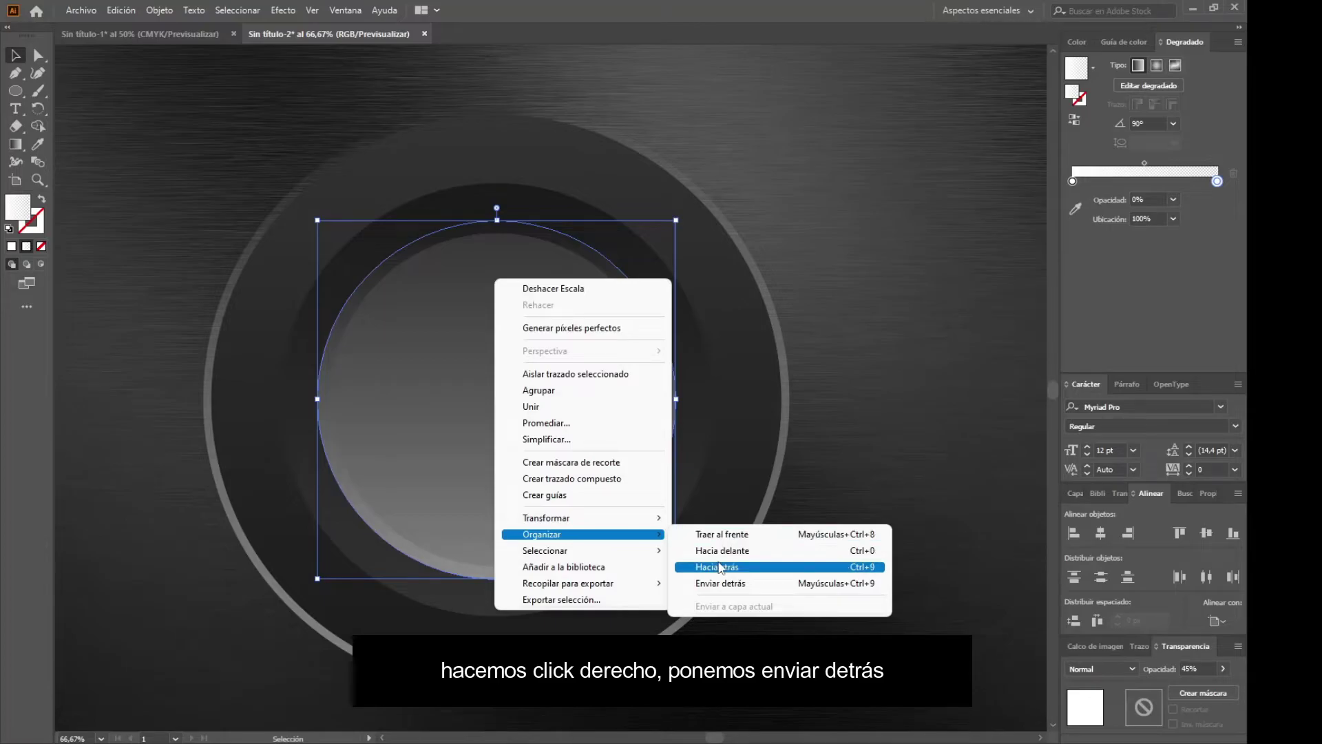
{"action": "left_click", "coordinate": [719, 567]}
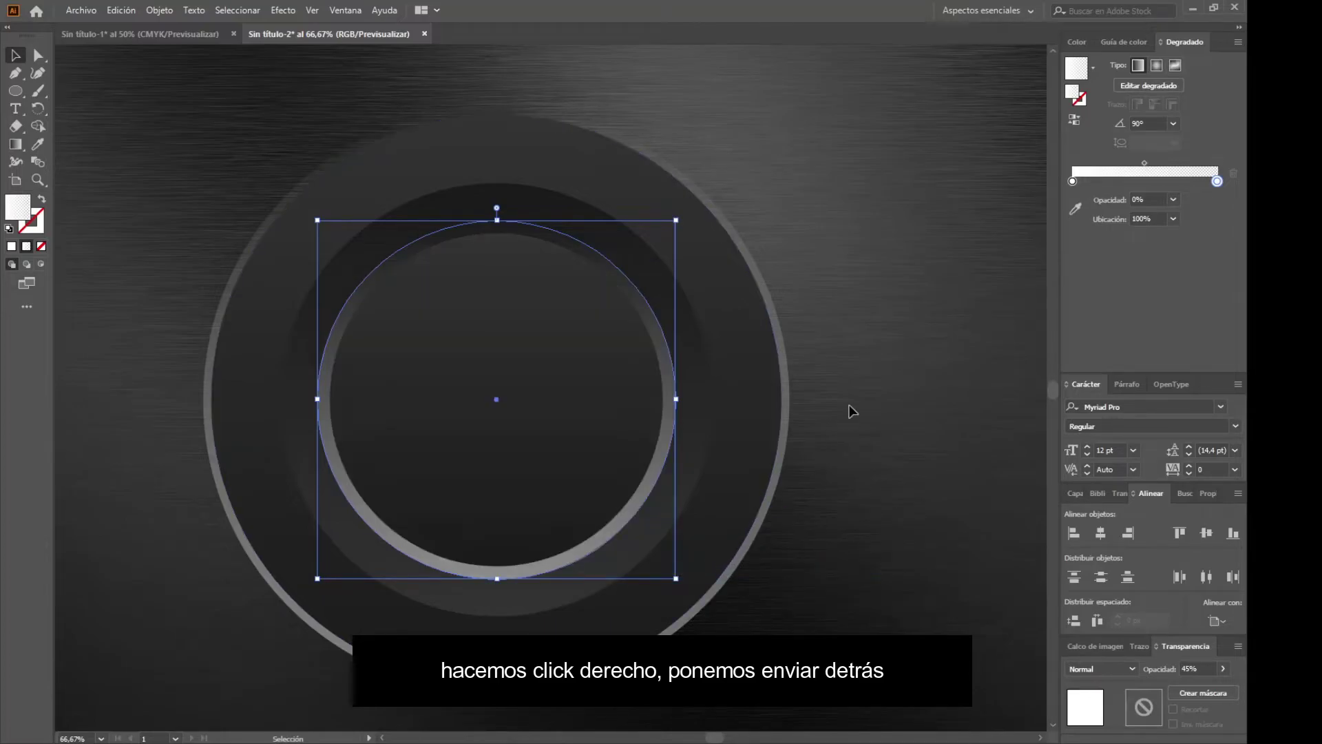
Make the thin ring's gradient green to yellow, with the yellow stop at 100% opacity.
{"action": "double_click", "coordinate": [1072, 182]}
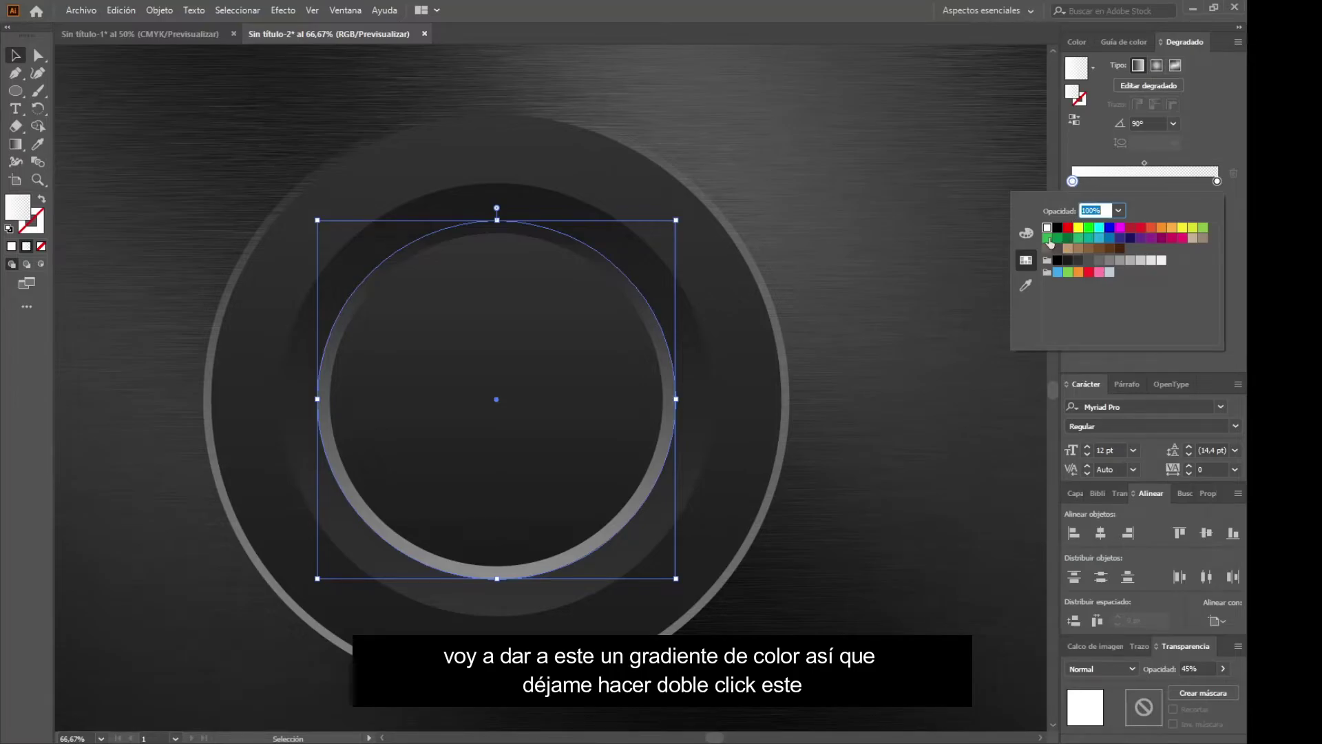
{"action": "left_click", "coordinate": [1048, 238]}
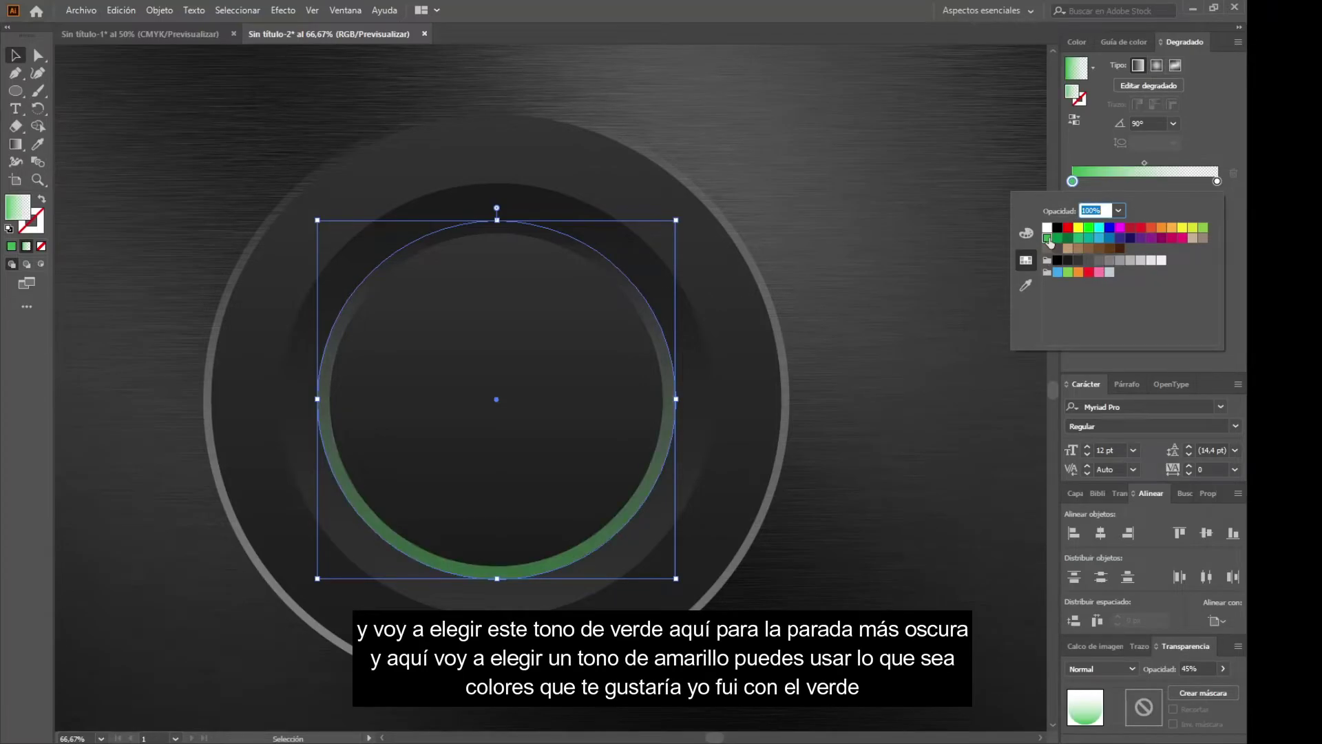
{"action": "double_click", "coordinate": [1218, 181]}
{"action": "left_click", "coordinate": [1078, 227]}
{"action": "left_click", "coordinate": [1218, 181]}
{"action": "left_click", "coordinate": [1173, 200]}
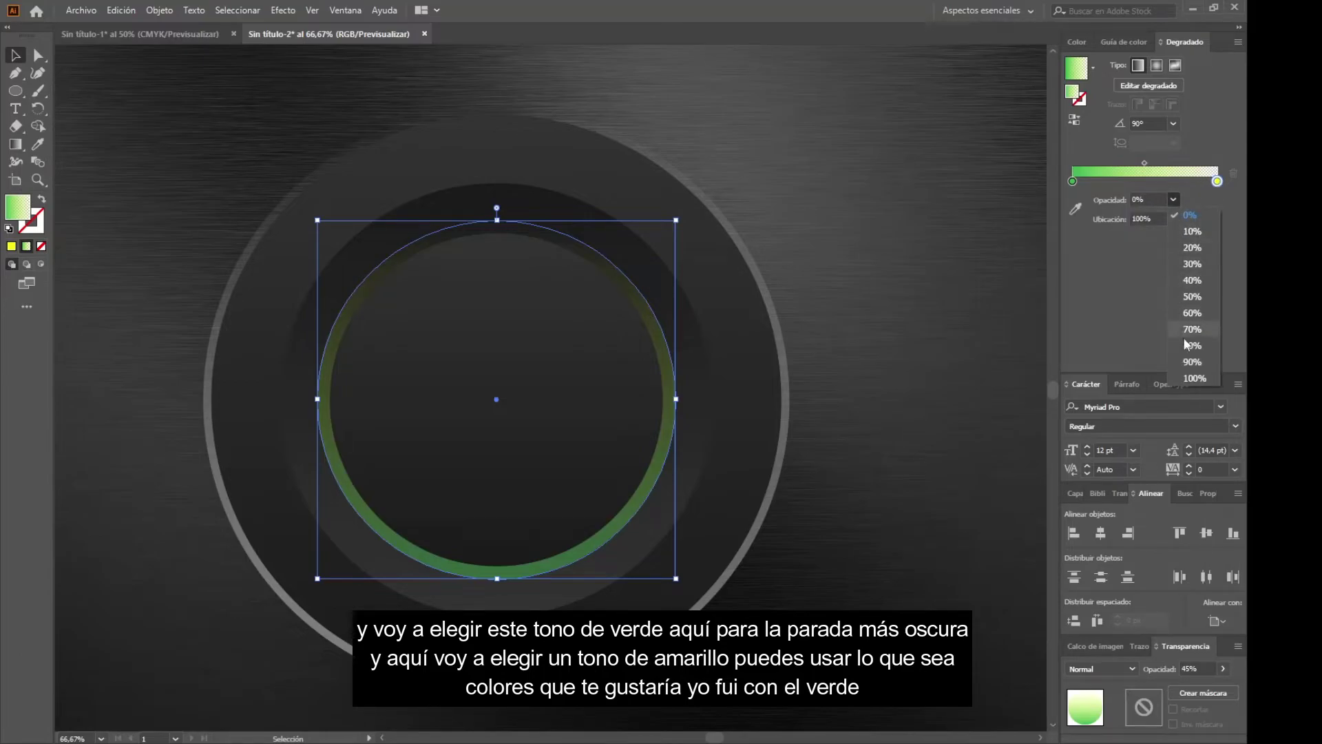
{"action": "left_click", "coordinate": [1191, 378]}
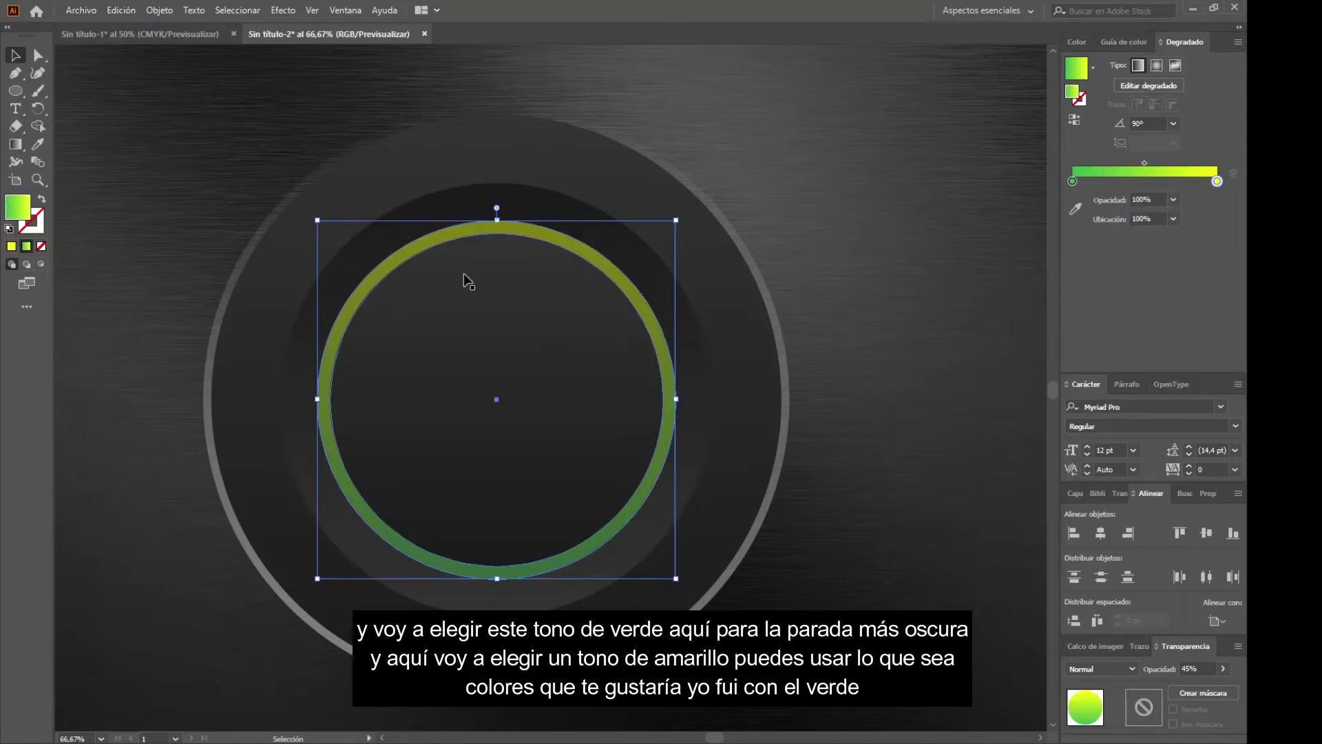
{"action": "left_click", "coordinate": [283, 11]}
{"action": "mouse_move", "coordinate": [312, 270]}
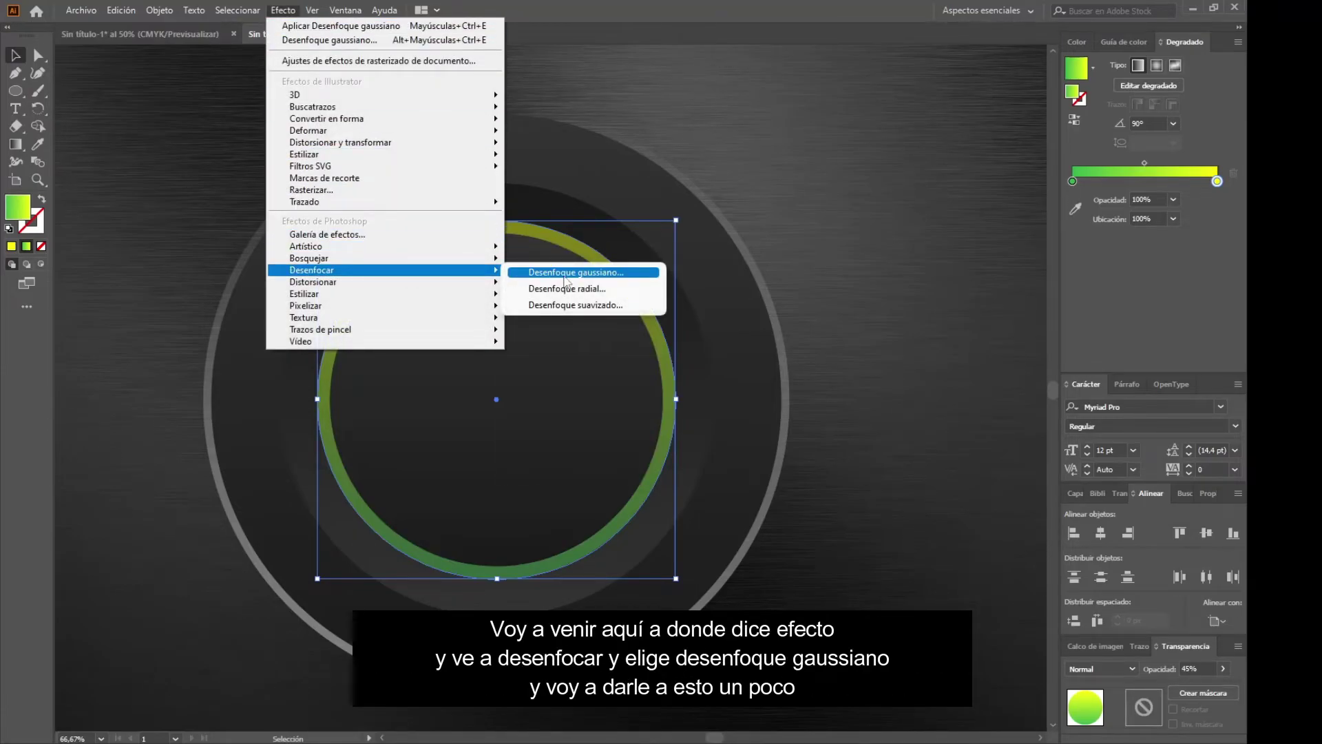
Apply a 13.9 px Gaussian blur to the green-yellow ring, then slightly resize it.
{"action": "left_click", "coordinate": [564, 275]}
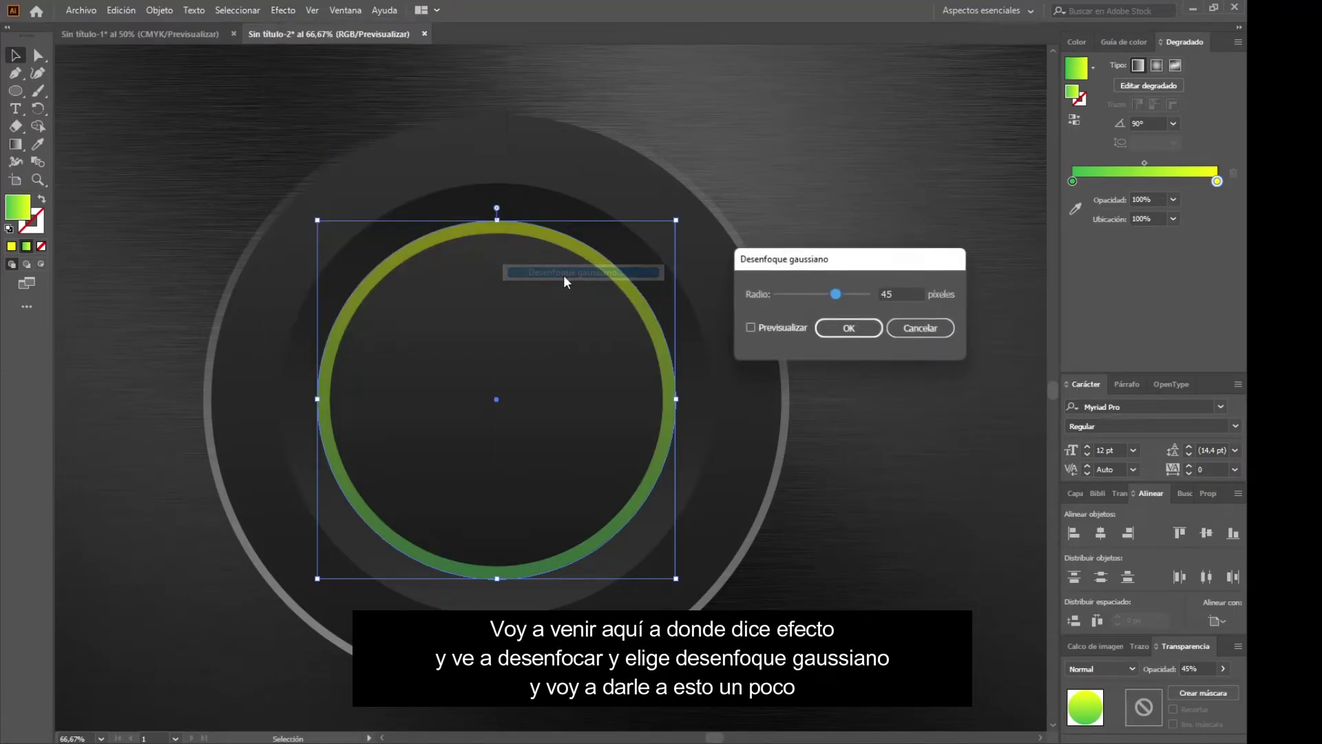
{"action": "left_click", "coordinate": [772, 328]}
{"action": "left_click_drag", "start_coordinate": [835, 294], "coordinate": [807, 299]}
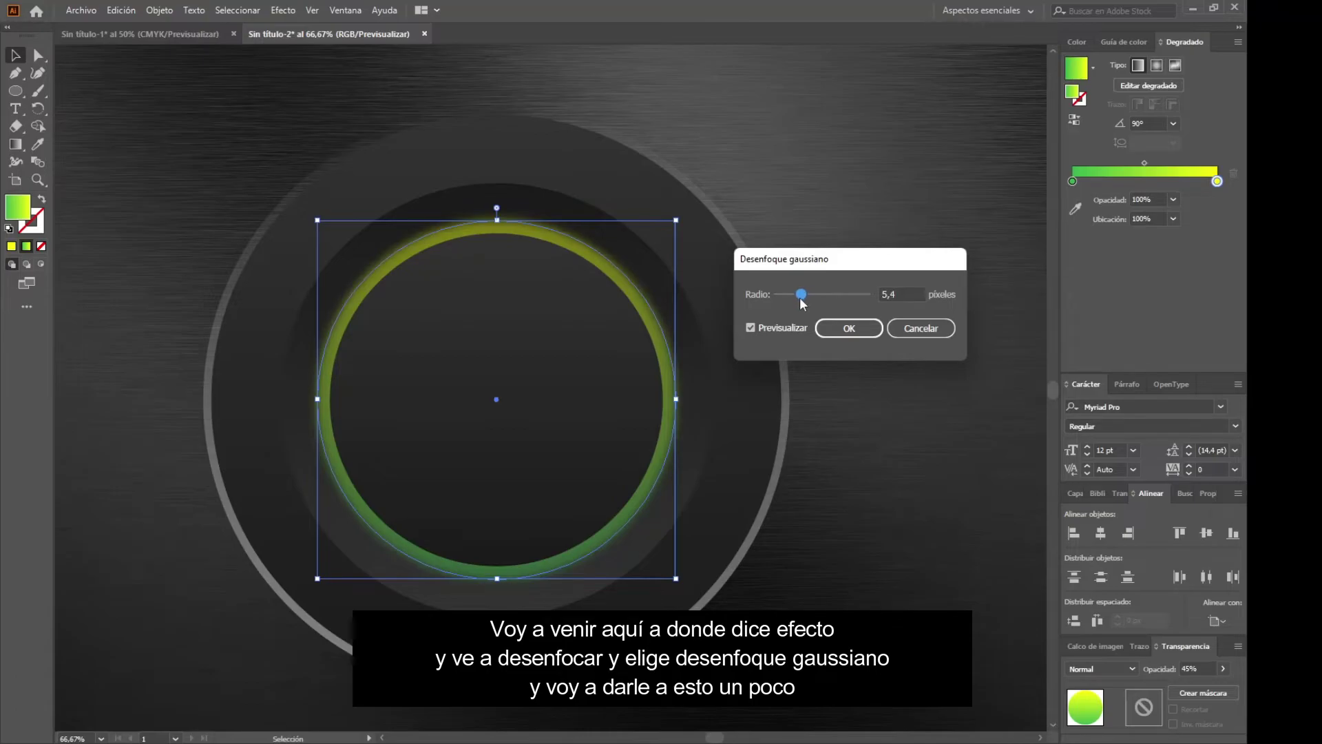
{"action": "left_click_drag", "start_coordinate": [807, 303], "coordinate": [823, 296]}
{"action": "left_click", "coordinate": [847, 334]}
{"action": "left_click_drag", "start_coordinate": [496, 219], "coordinate": [496, 230]}
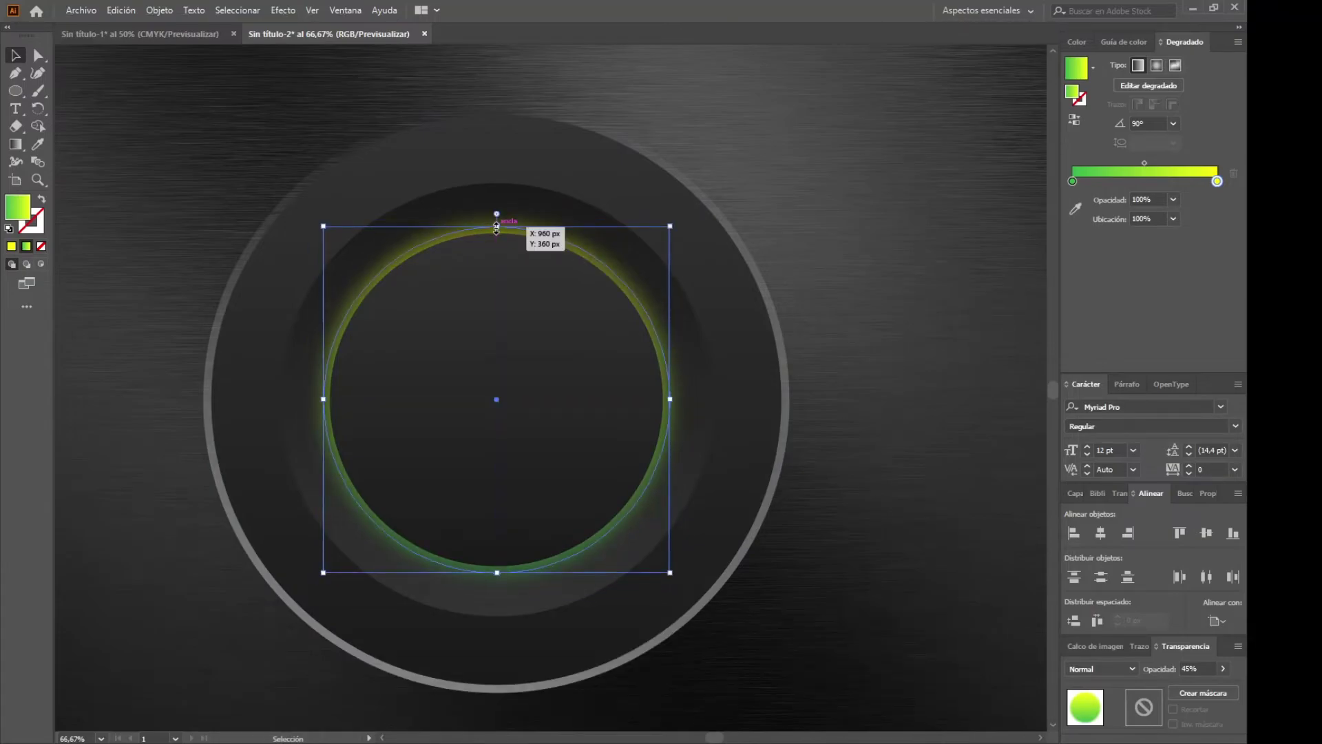
{"action": "left_click", "coordinate": [688, 135]}
Add a text object with the letter 'S' on the artboard and enlarge it.
{"action": "key", "text": "ctrl+0"}
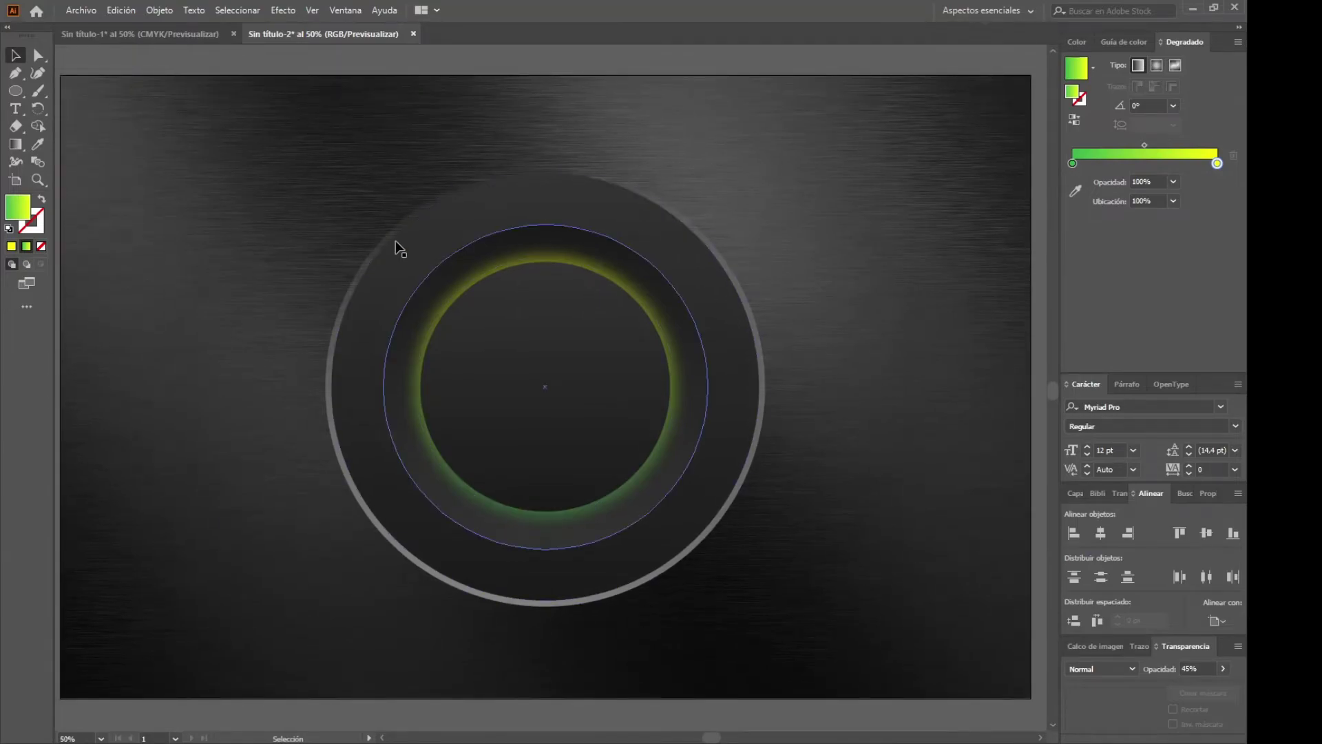
{"action": "left_click", "coordinate": [21, 110]}
{"action": "left_click", "coordinate": [150, 217]}
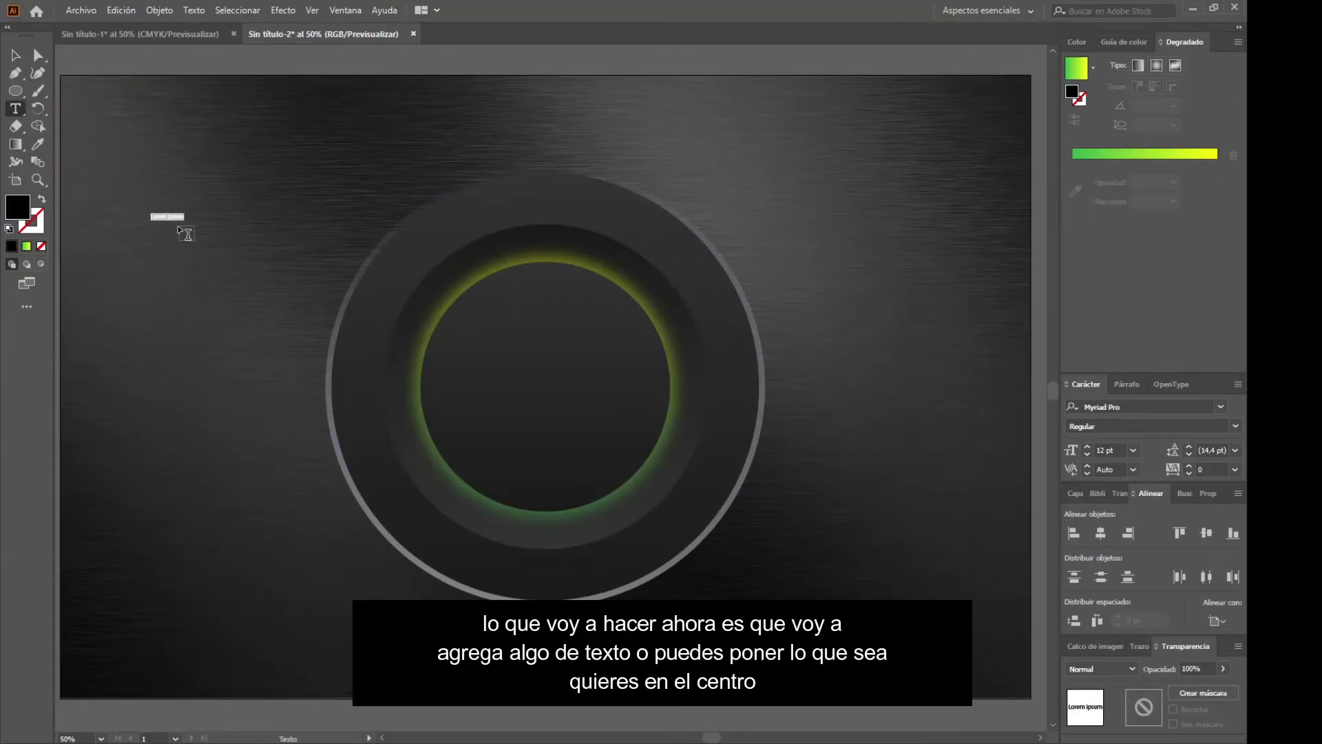
{"action": "type", "text": "S"}
{"action": "key", "text": "Escape"}
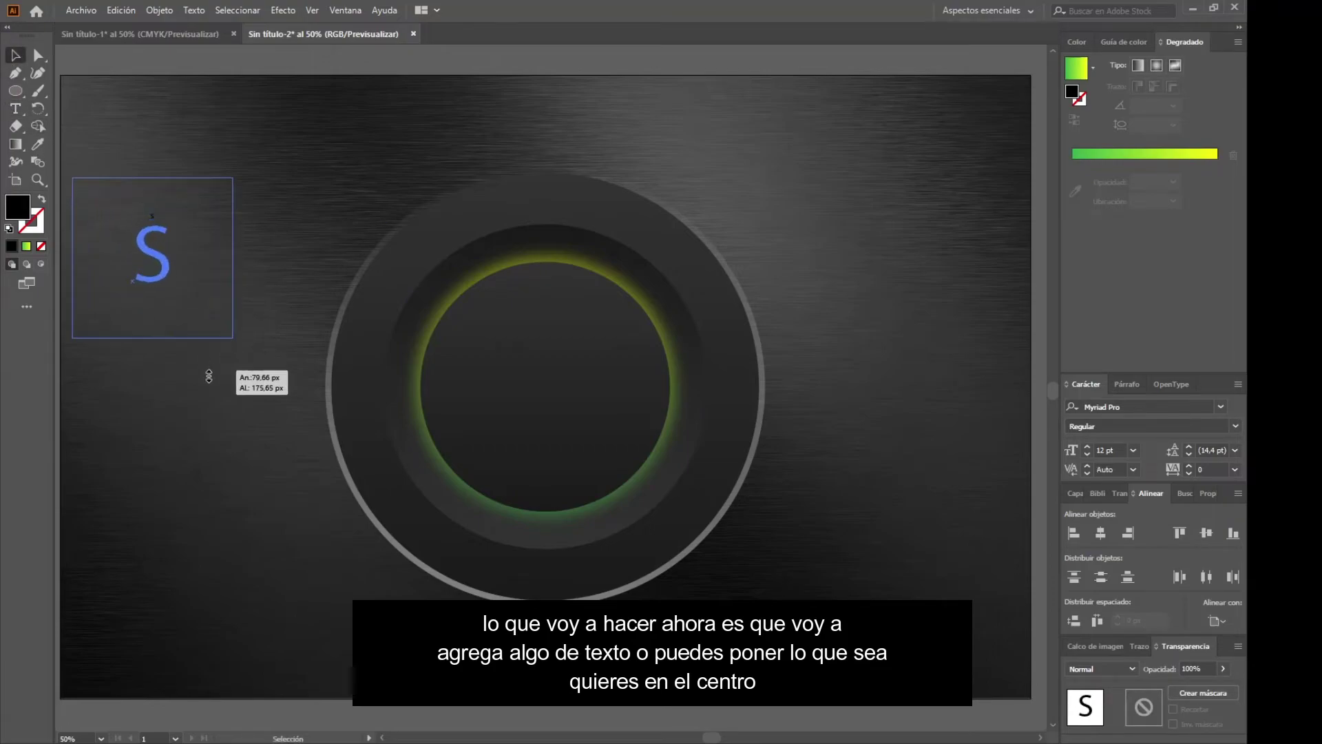
{"action": "left_click_drag", "start_coordinate": [161, 232], "coordinate": [181, 329]}
Set the S in the Phonk font.
{"action": "key", "text": "t"}
{"action": "double_click", "coordinate": [169, 295]}
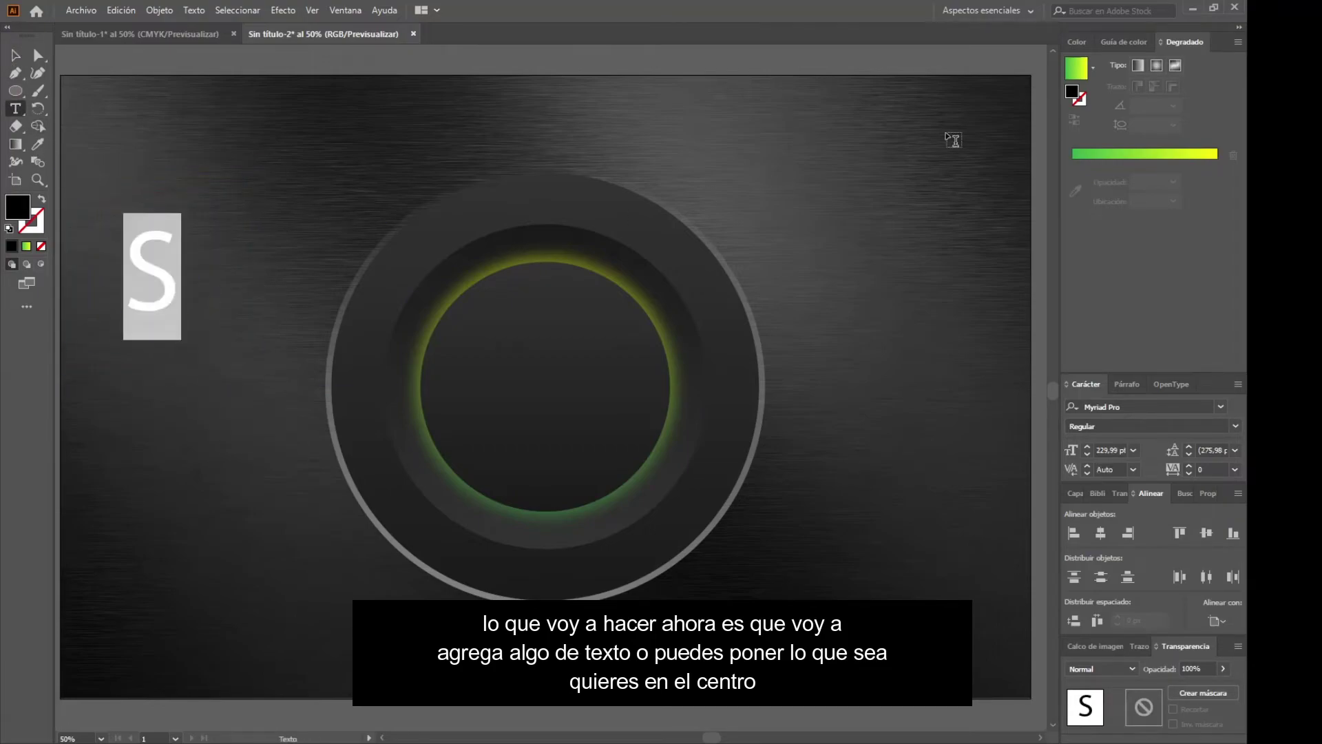
{"action": "left_click", "coordinate": [1122, 408]}
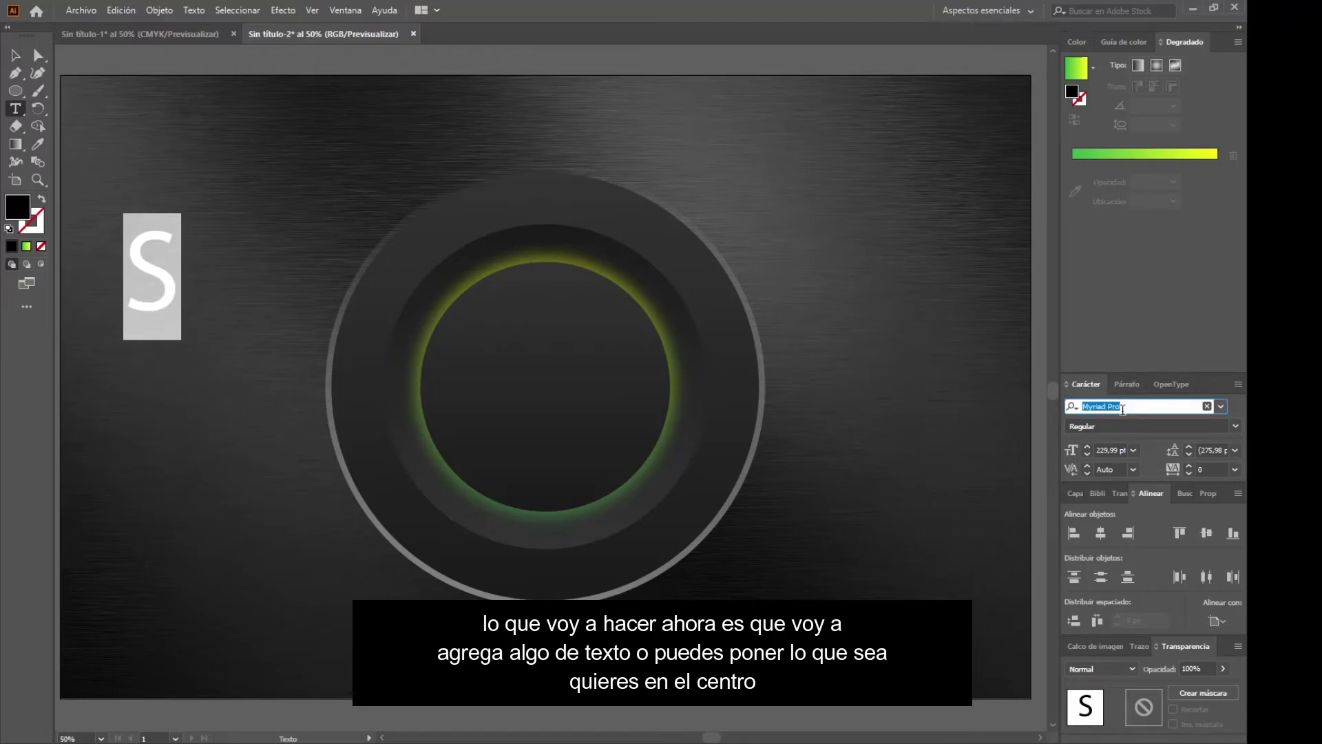
{"action": "left_click", "coordinate": [1220, 406]}
{"action": "left_click", "coordinate": [1129, 476]}
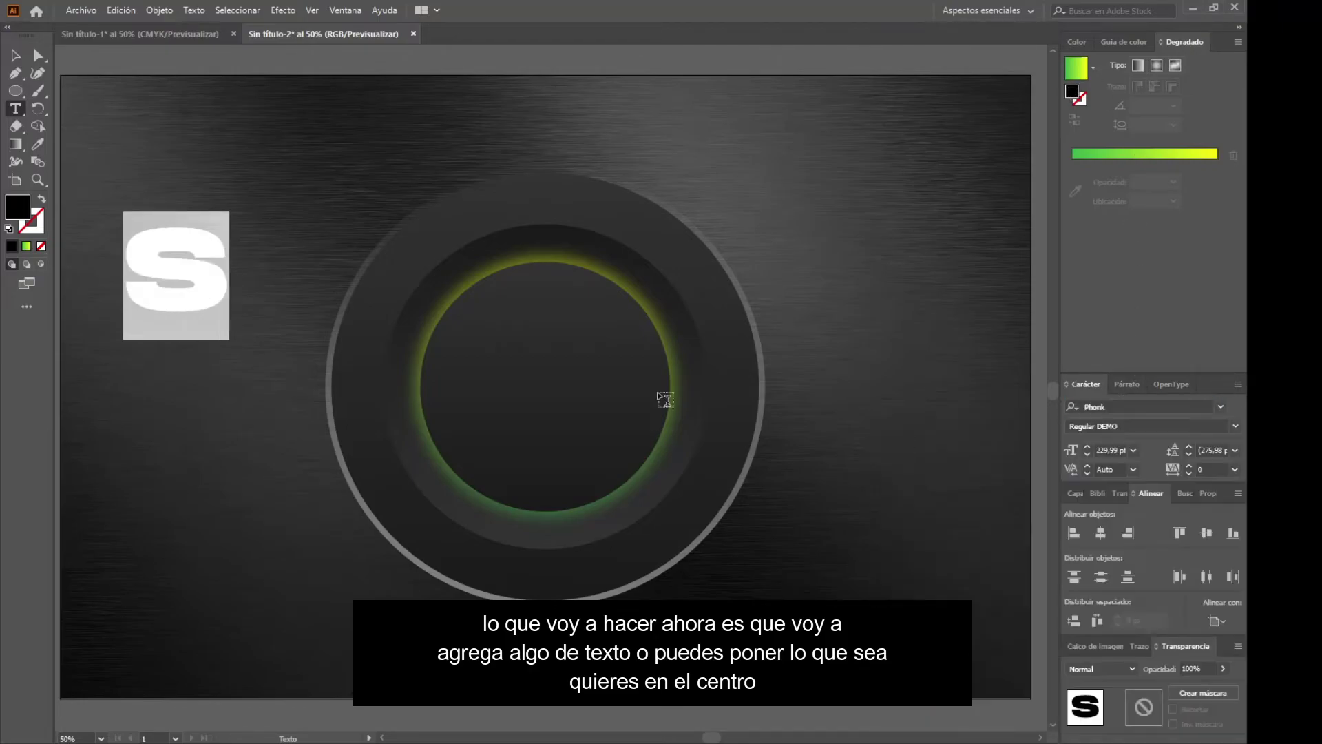
Centre the S horizontally and vertically in the ring and enlarge it to about 296 pt.
{"action": "left_click", "coordinate": [16, 55]}
{"action": "mouse_move", "coordinate": [200, 285]}
{"action": "left_mouse_down"}
{"action": "mouse_move", "coordinate": [564, 404]}
{"action": "mouse_move", "coordinate": [560, 385]}
{"action": "left_mouse_up"}
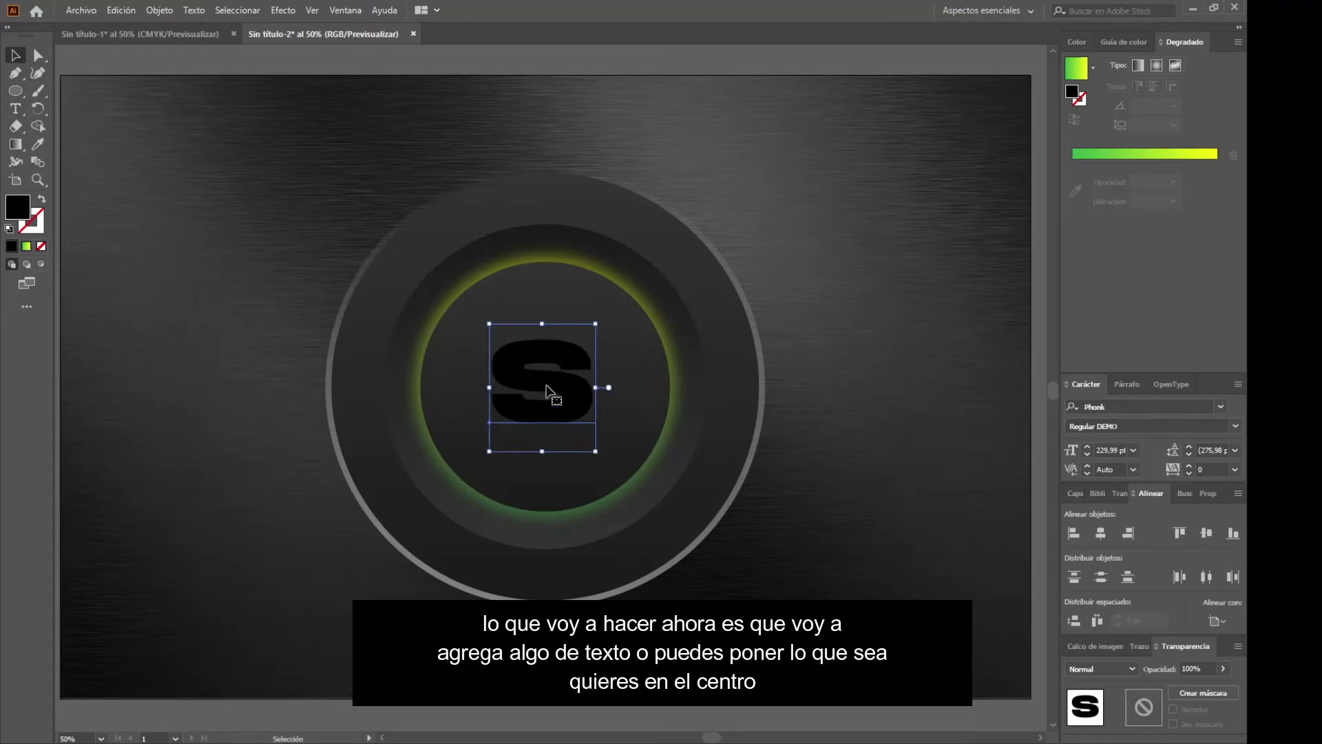
{"action": "left_click", "coordinate": [1102, 540]}
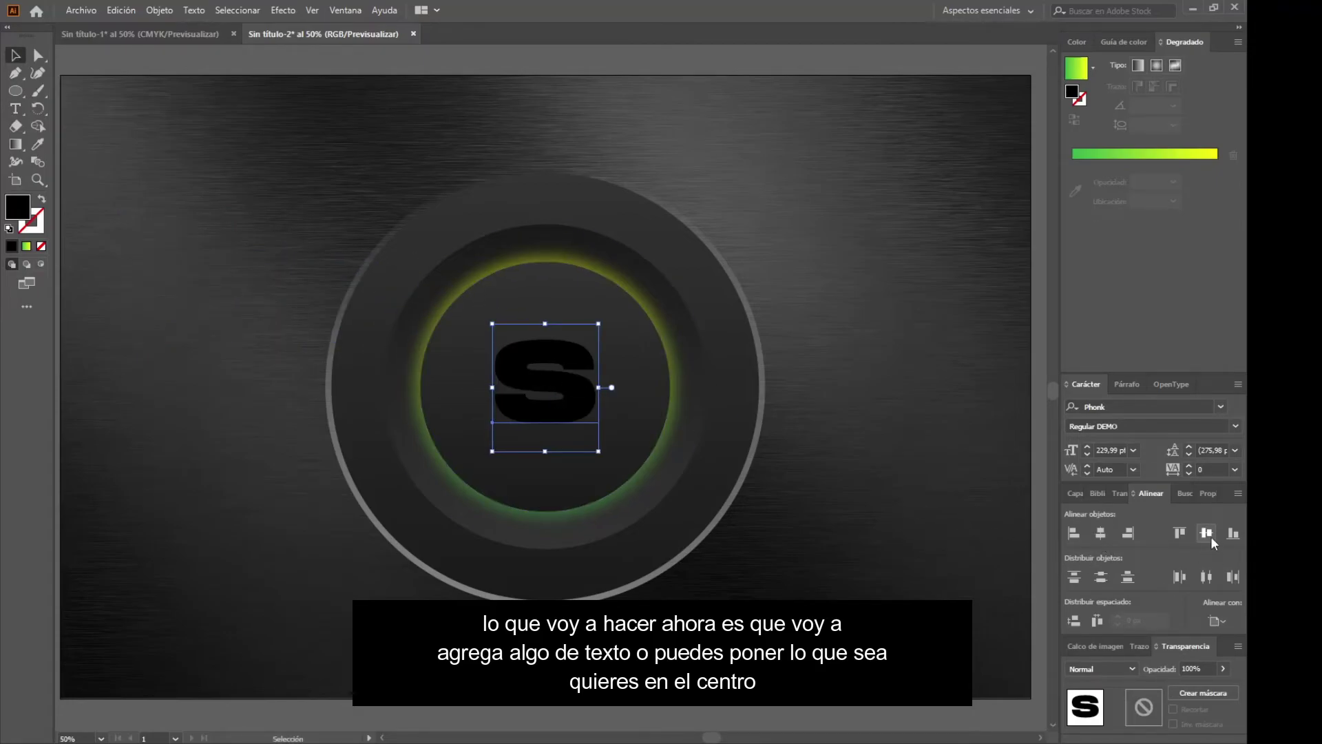
{"action": "left_click", "coordinate": [1209, 534]}
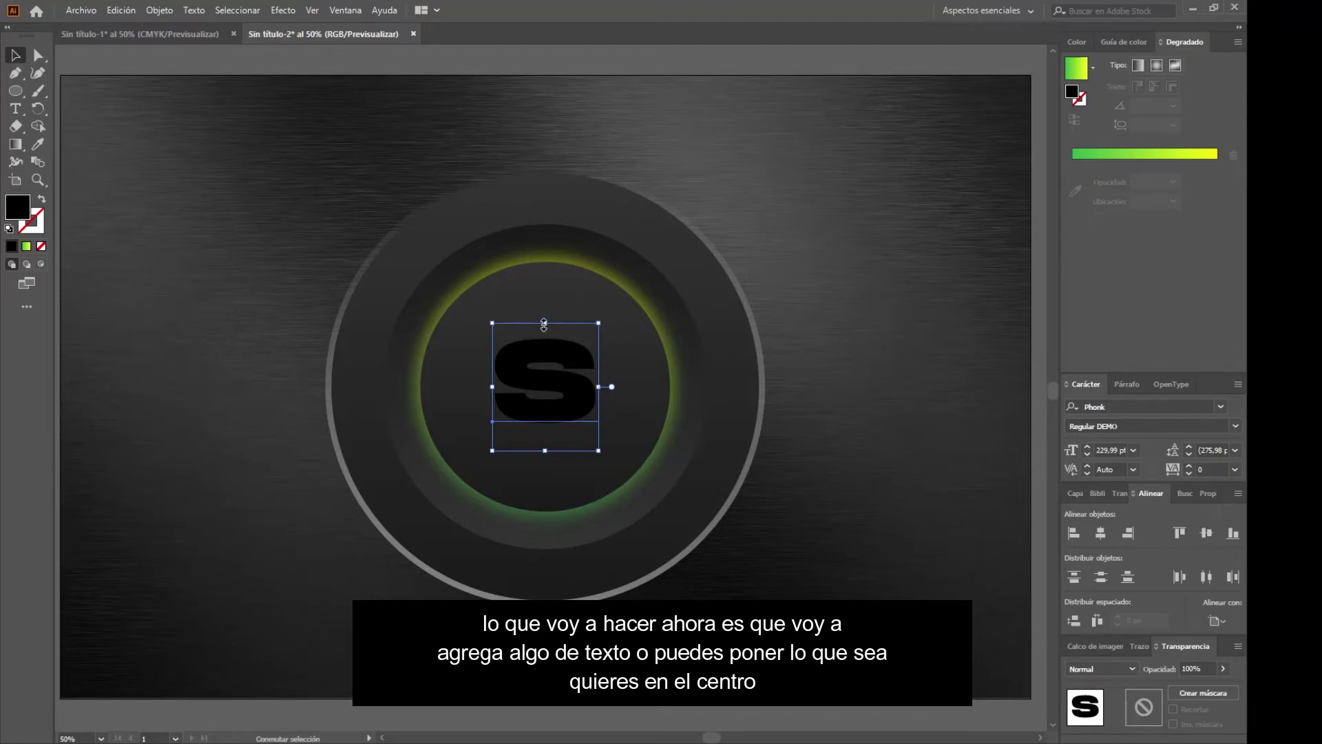
{"action": "left_click_drag", "start_coordinate": [544, 323], "coordinate": [545, 305]}
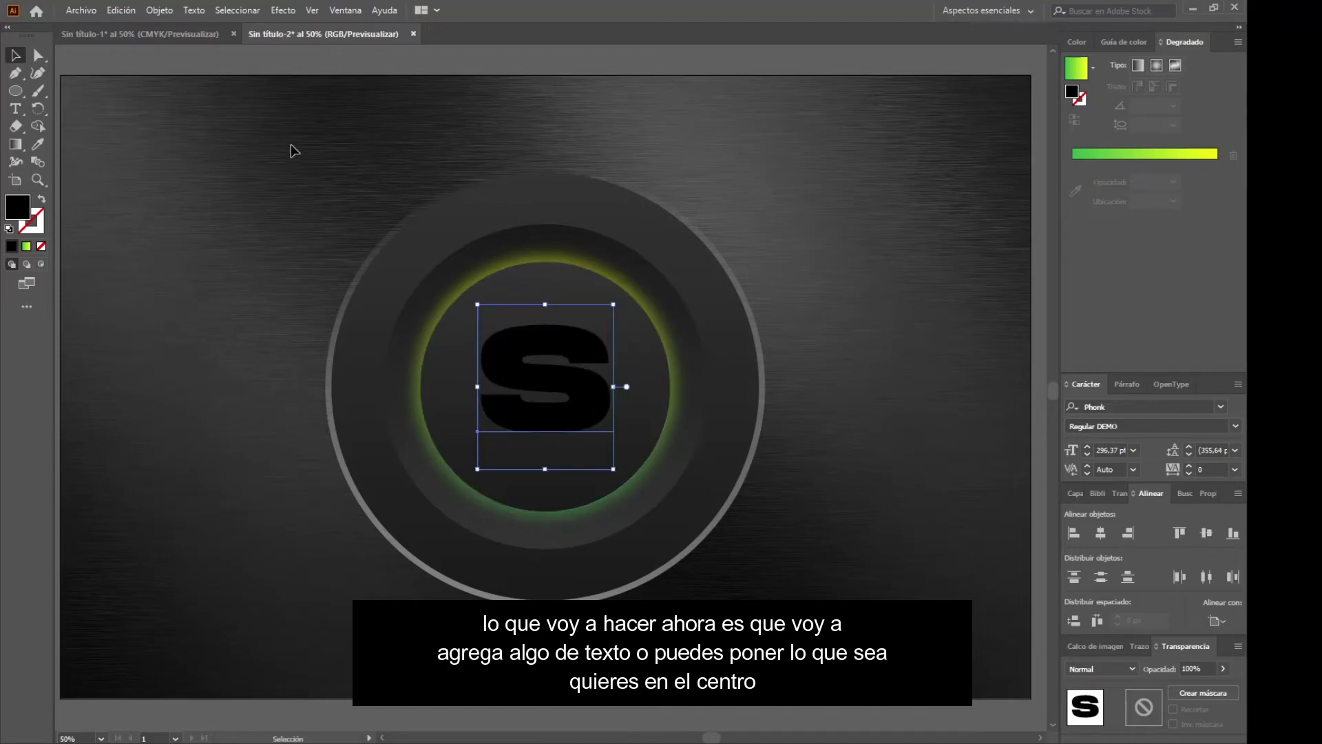
Convert the S to outlines and copy the ring's green-yellow gradient onto it.
{"action": "left_click", "coordinate": [194, 9]}
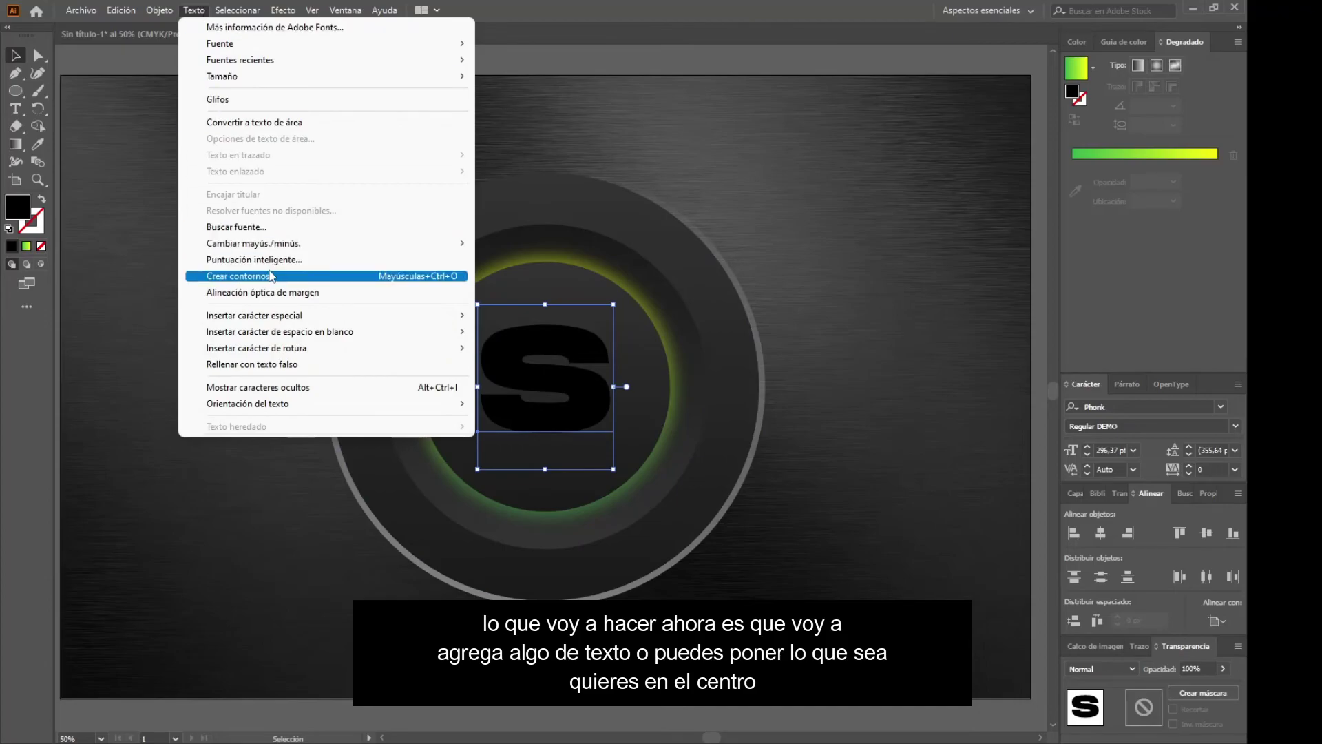
{"action": "left_click", "coordinate": [268, 277]}
{"action": "left_click", "coordinate": [38, 144]}
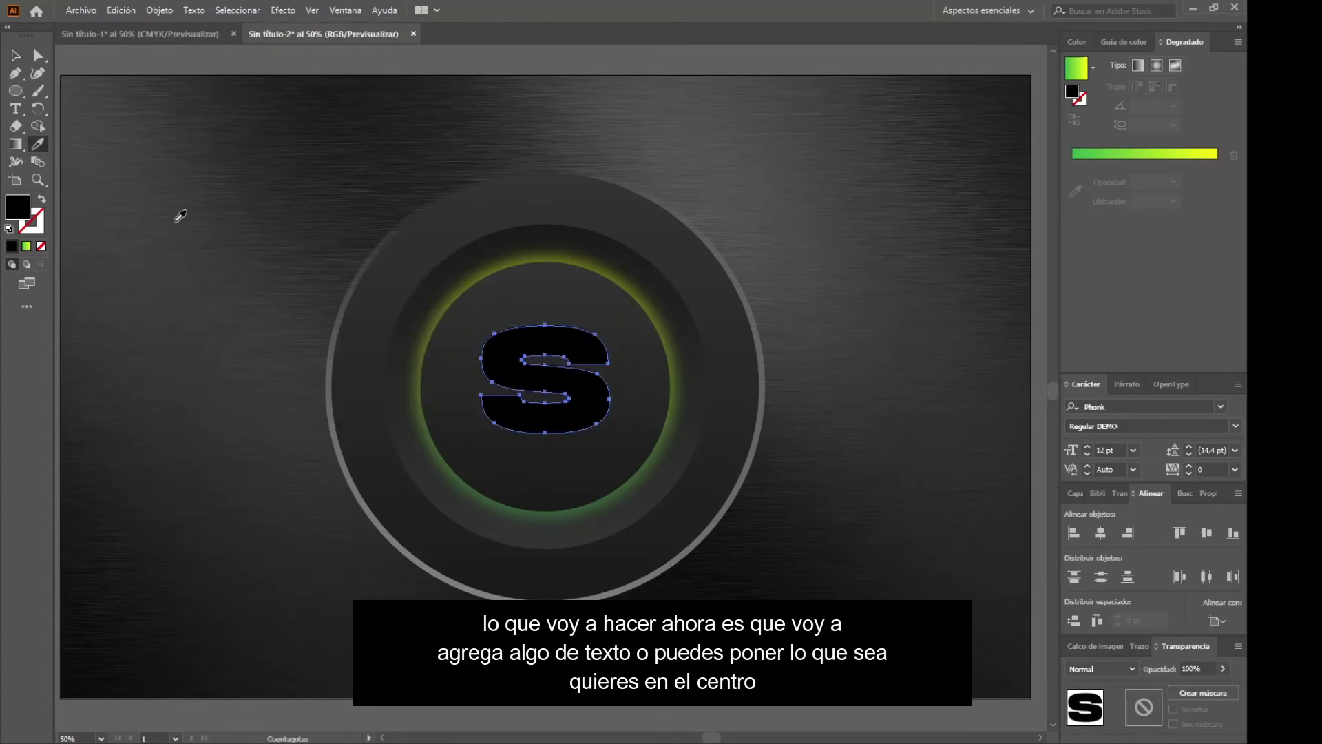
{"action": "left_click", "coordinate": [432, 318]}
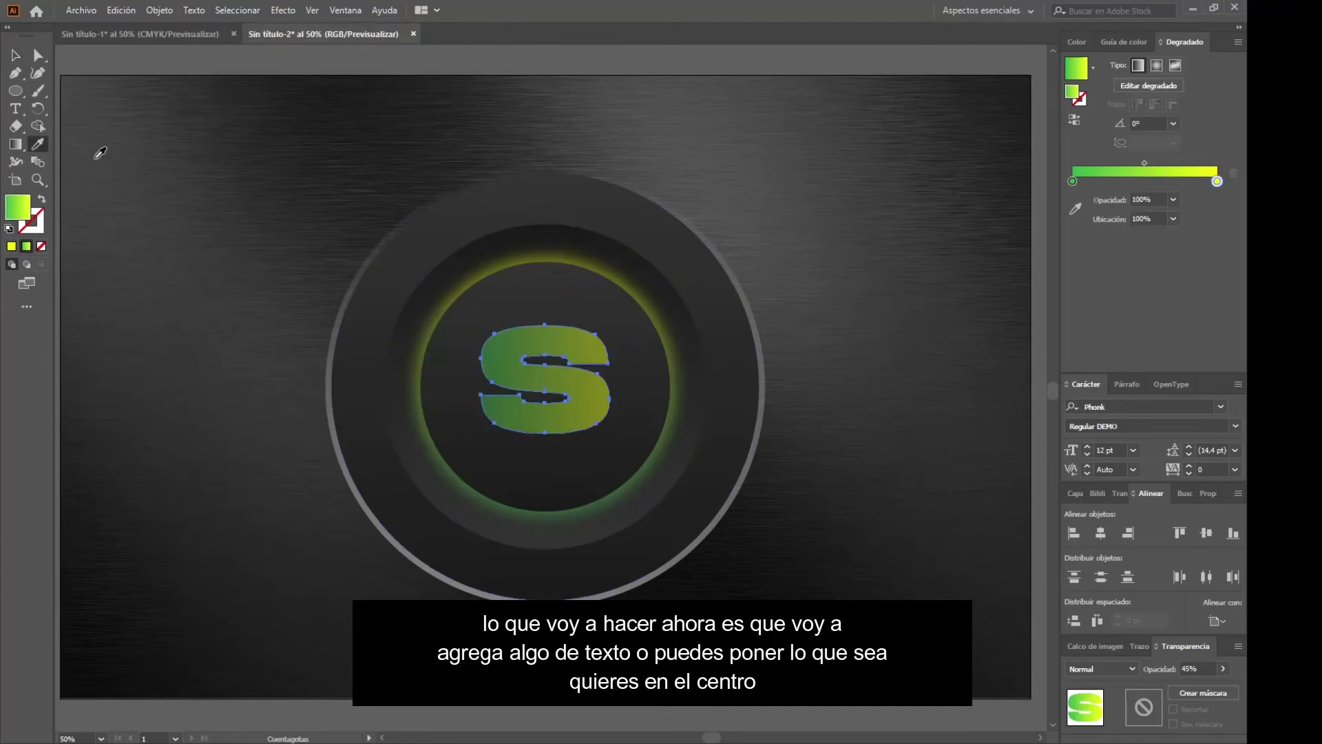
Run the S gradient vertically, yellow at top to green at bottom, at about 93°.
{"action": "left_click", "coordinate": [15, 144]}
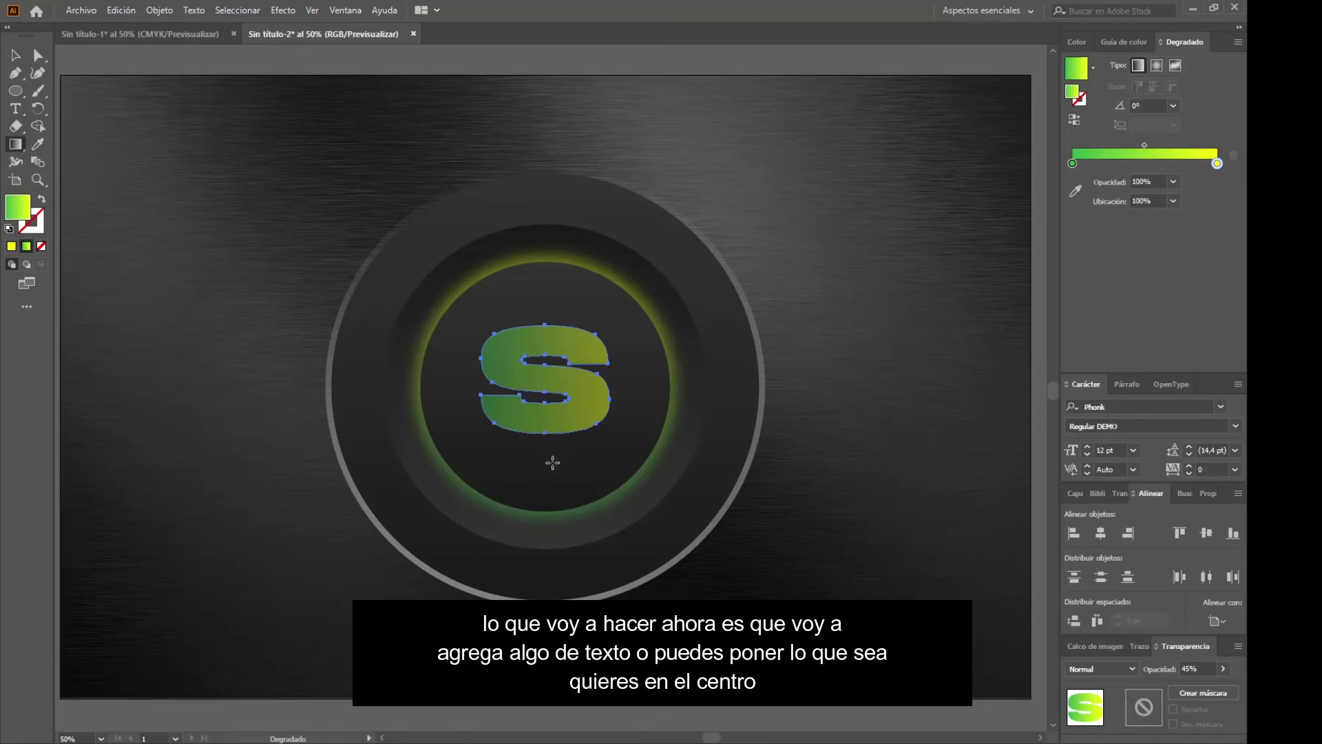
{"action": "left_click_drag", "start_coordinate": [552, 462], "coordinate": [539, 387]}
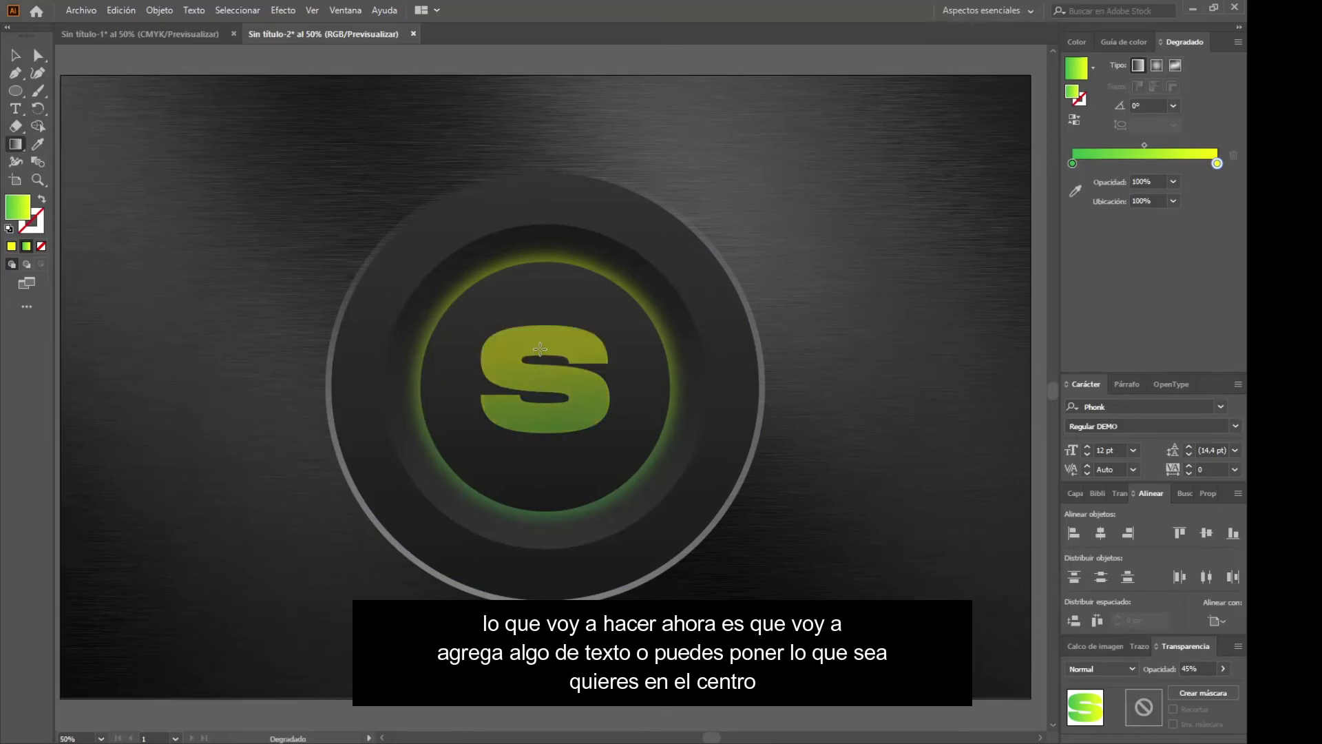
{"action": "left_click_drag", "start_coordinate": [542, 333], "coordinate": [542, 332]}
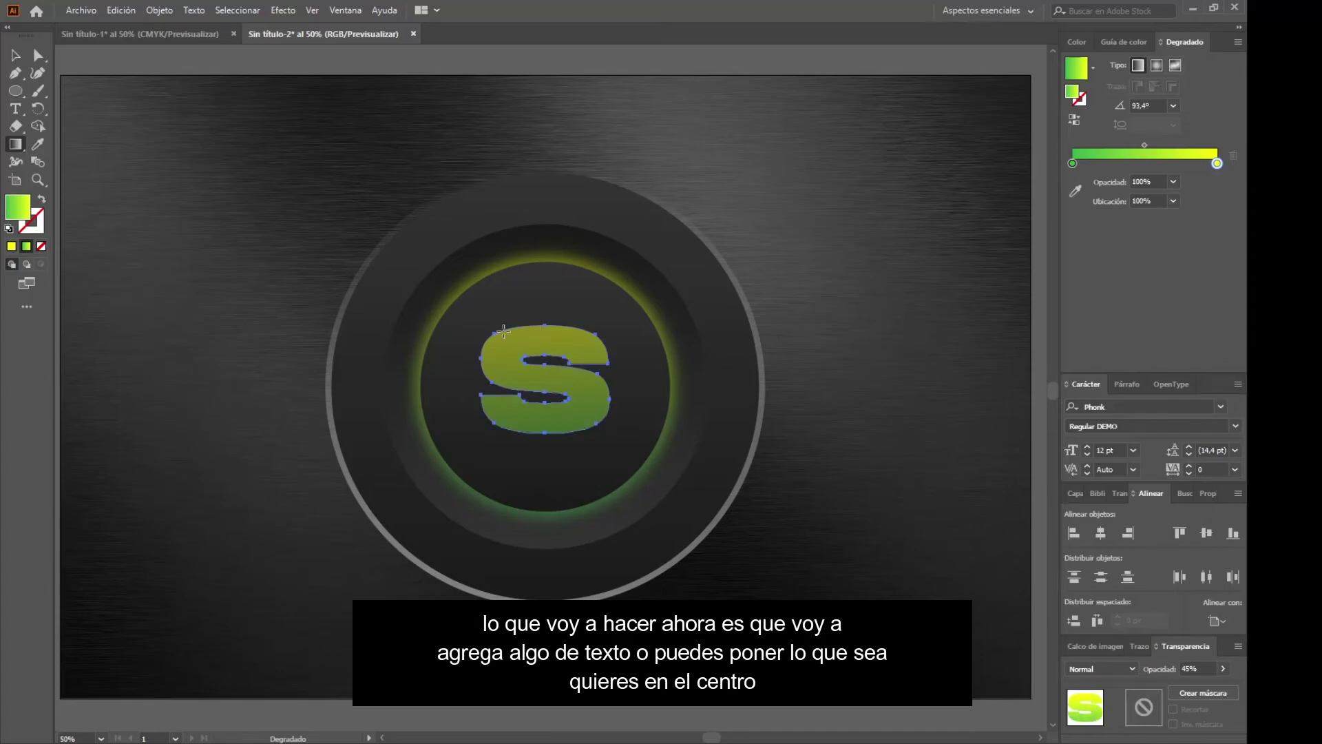
{"action": "left_click", "coordinate": [16, 55]}
{"action": "left_click", "coordinate": [94, 63]}
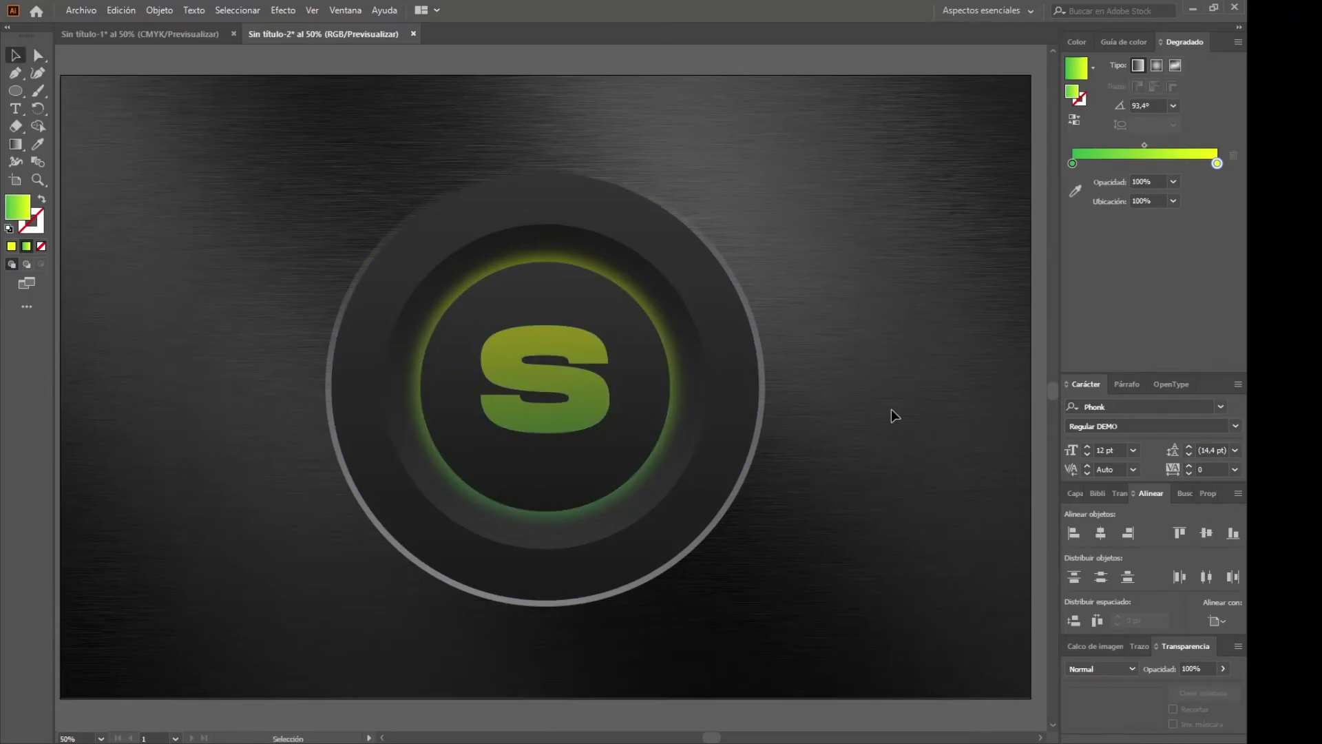
Shrink the outer circle copy and move it and the glow ring in the stacking order.
{"action": "scroll", "coordinate": [891, 414], "scroll_direction": "up", "scroll_amount": 1}
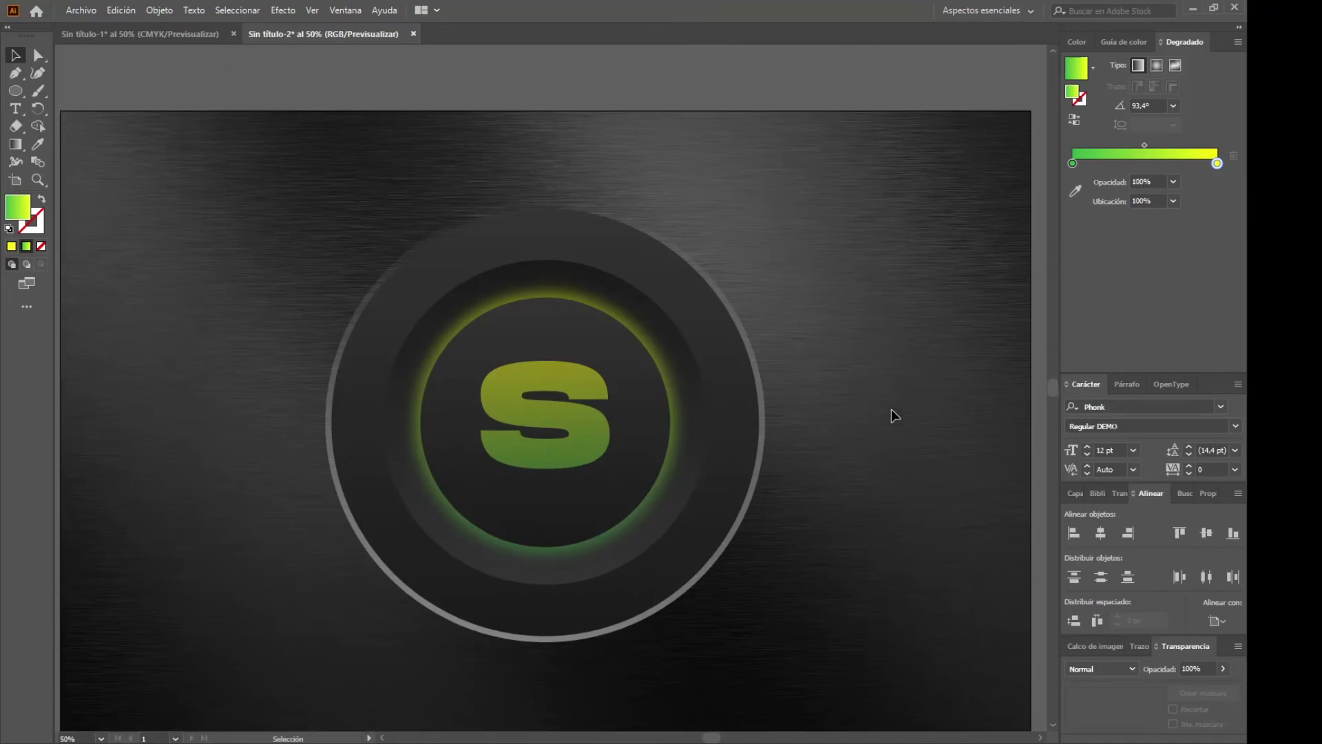
{"action": "scroll", "coordinate": [890, 415], "scroll_direction": "down", "scroll_amount": 1}
{"action": "scroll", "coordinate": [886, 413], "scroll_direction": "right", "scroll_amount": 1}
{"action": "scroll", "coordinate": [688, 441], "scroll_direction": "right", "scroll_amount": 3}
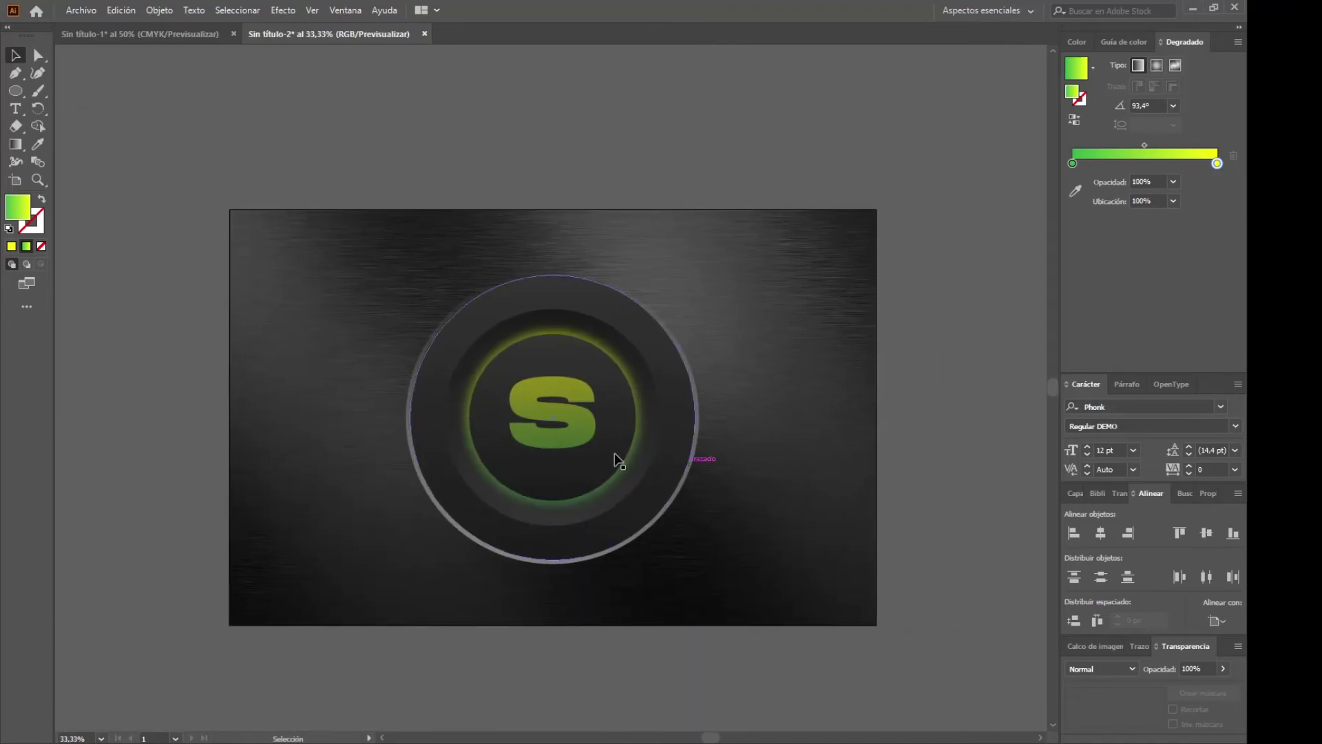
{"action": "scroll", "coordinate": [592, 451], "scroll_direction": "up", "scroll_amount": 1}
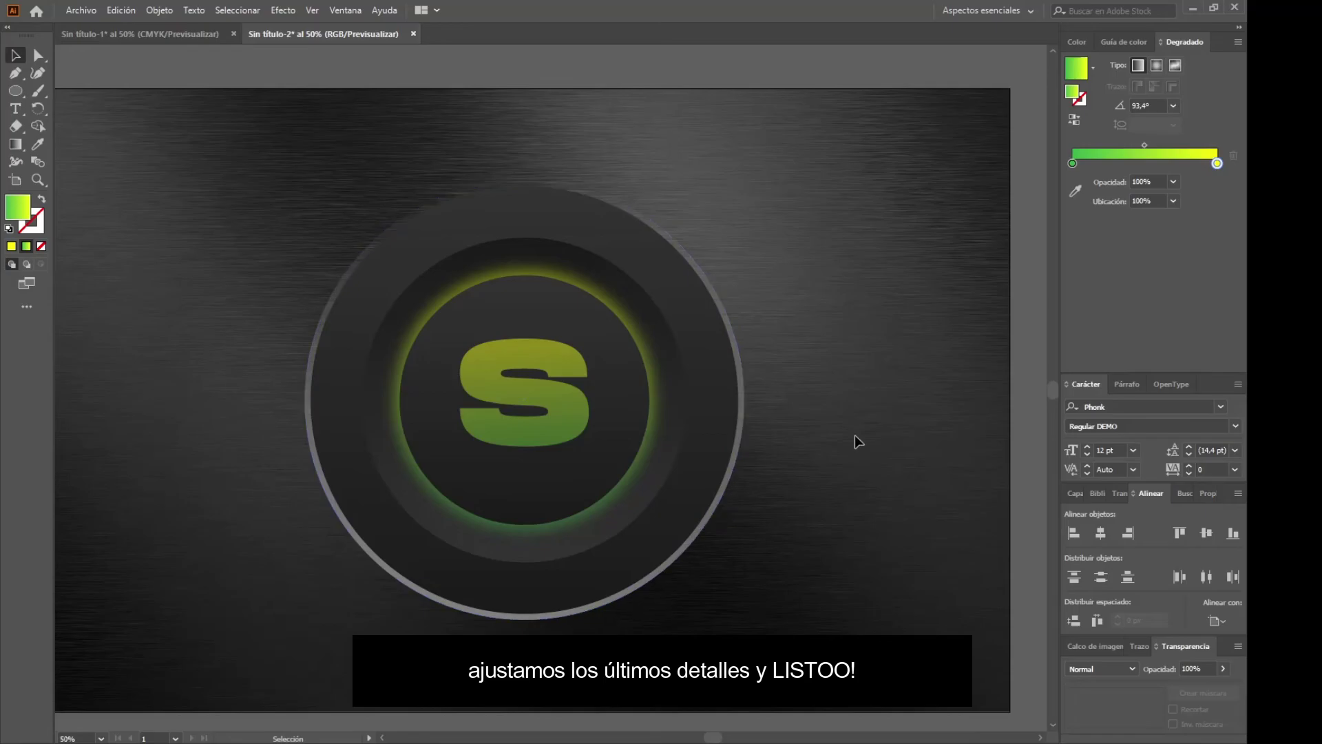
{"action": "left_click", "coordinate": [744, 400]}
{"action": "key", "text": "v"}
{"action": "mouse_move", "coordinate": [527, 180]}
{"action": "left_mouse_down"}
{"action": "mouse_move", "coordinate": [513, 270]}
{"action": "mouse_move", "coordinate": [524, 230]}
{"action": "left_mouse_up"}
{"action": "right_click", "coordinate": [590, 316]}
{"action": "left_click", "coordinate": [819, 603]}
{"action": "right_click", "coordinate": [633, 320]}
{"action": "left_click", "coordinate": [840, 603]}
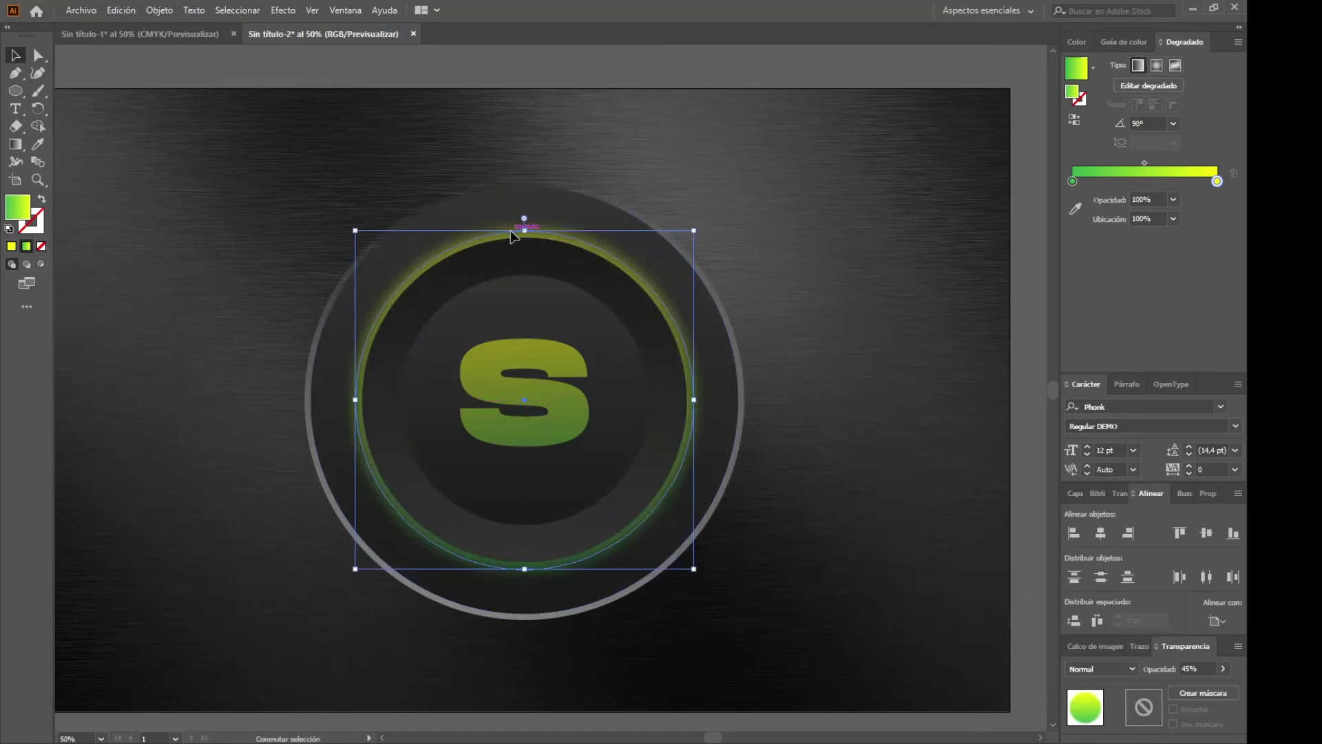
Shrink the white gradient ring to 500 px and reverse its gradient direction.
{"action": "left_click", "coordinate": [541, 296]}
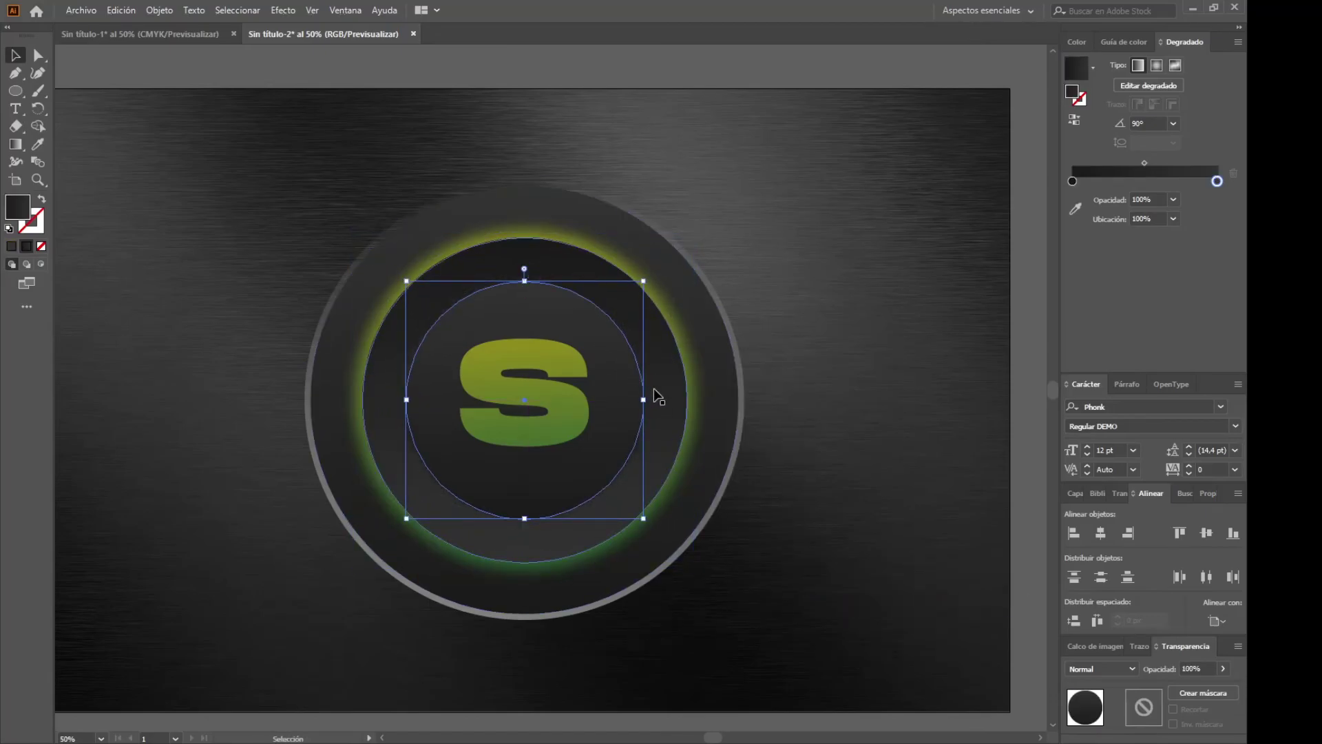
{"action": "left_click_drag", "start_coordinate": [655, 392], "coordinate": [580, 448]}
{"action": "key", "text": "ctrl+z"}
{"action": "left_click", "coordinate": [732, 336]}
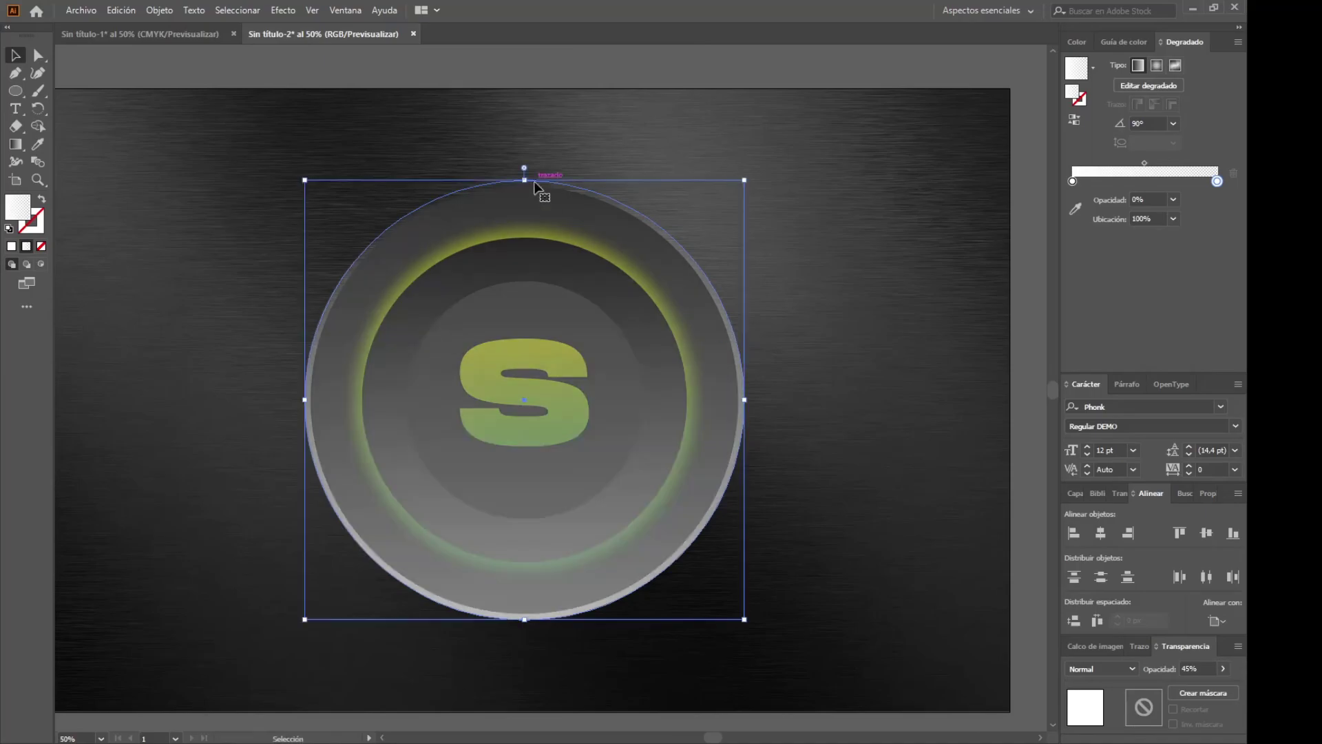
{"action": "left_click_drag", "start_coordinate": [525, 172], "coordinate": [525, 276]}
{"action": "left_click", "coordinate": [1173, 199]}
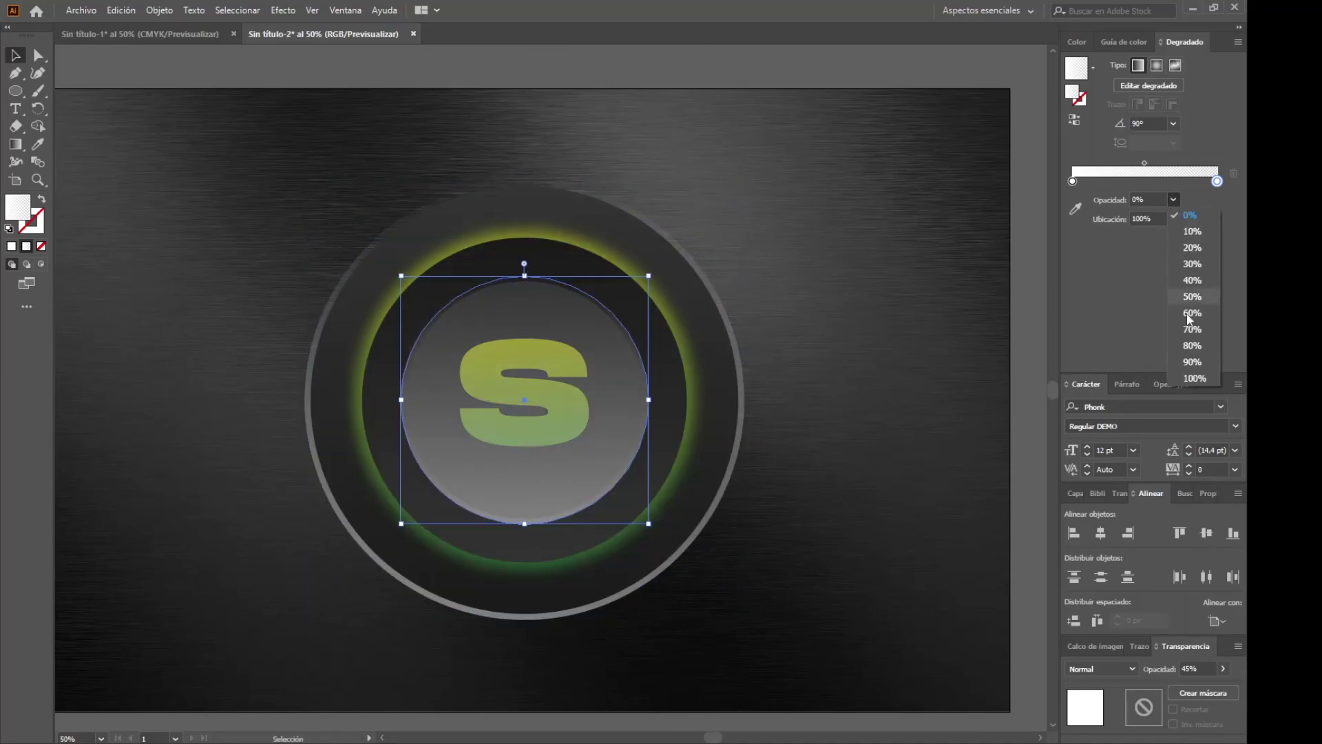
{"action": "left_click_drag", "start_coordinate": [680, 437], "coordinate": [371, 361]}
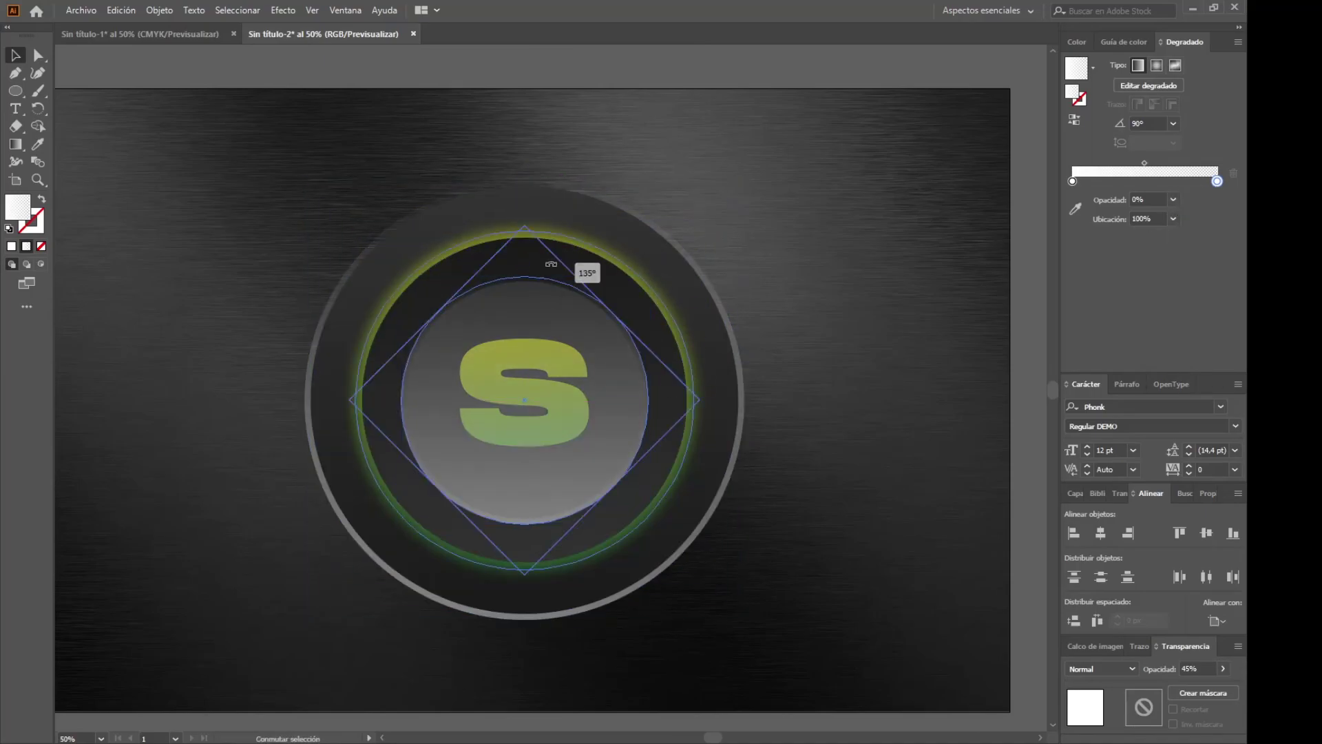
Send the white ring back behind the inner disc and deselect everything.
{"action": "right_click", "coordinate": [550, 304]}
{"action": "left_click", "coordinate": [797, 583]}
{"action": "right_click", "coordinate": [609, 325]}
{"action": "left_click", "coordinate": [797, 584]}
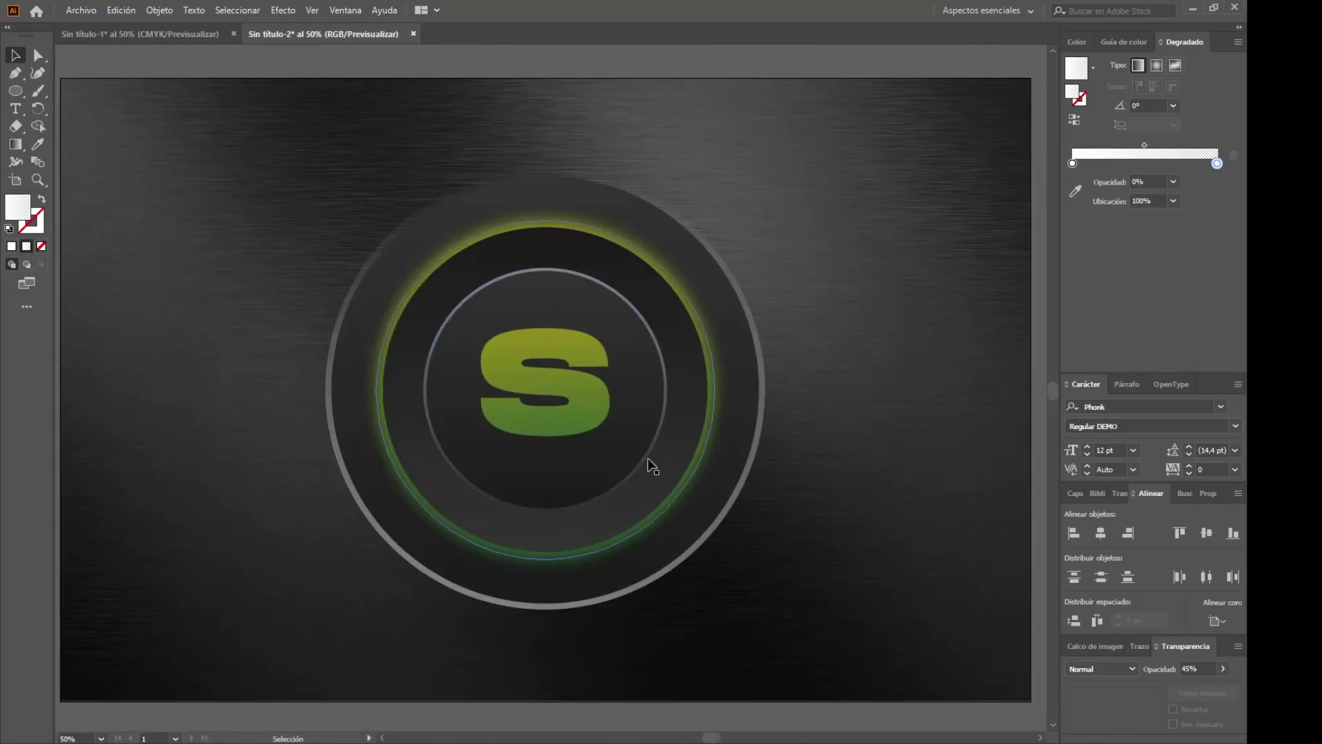
{"action": "left_click", "coordinate": [599, 424]}
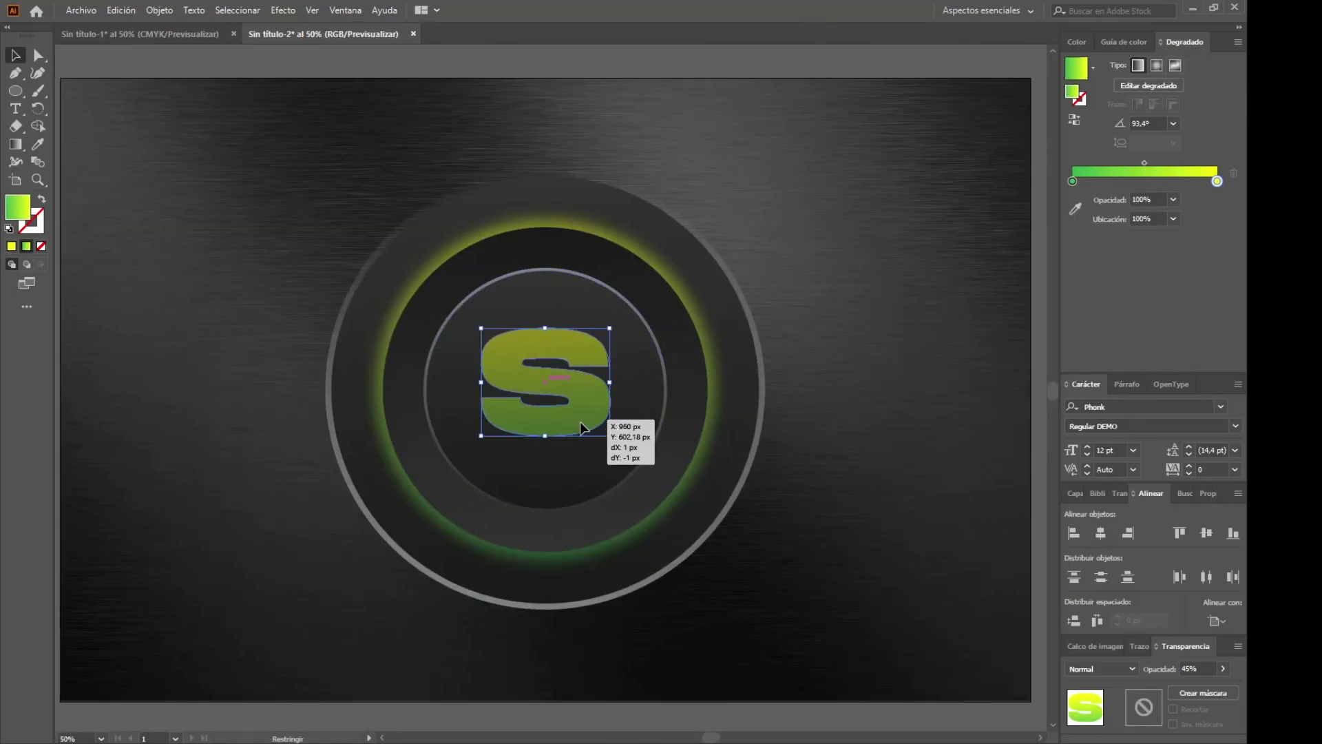
{"action": "left_click", "coordinate": [245, 412]}
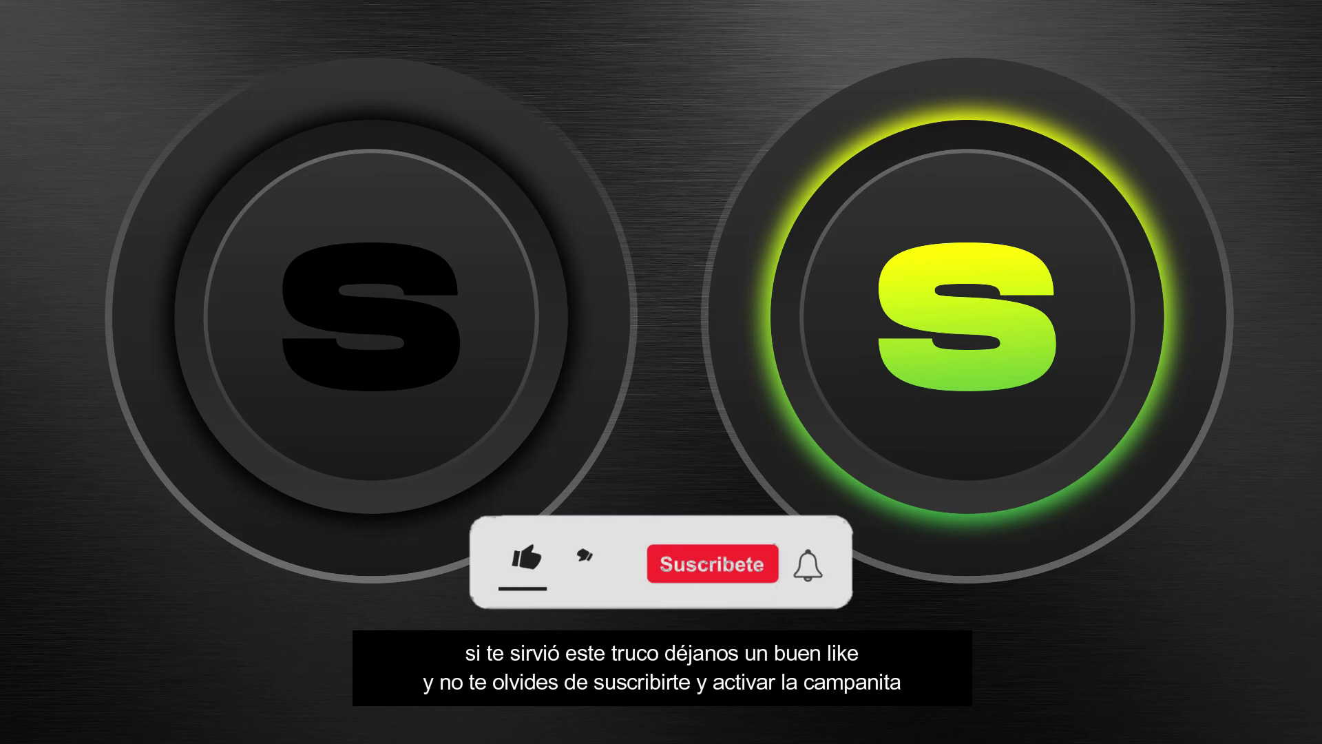